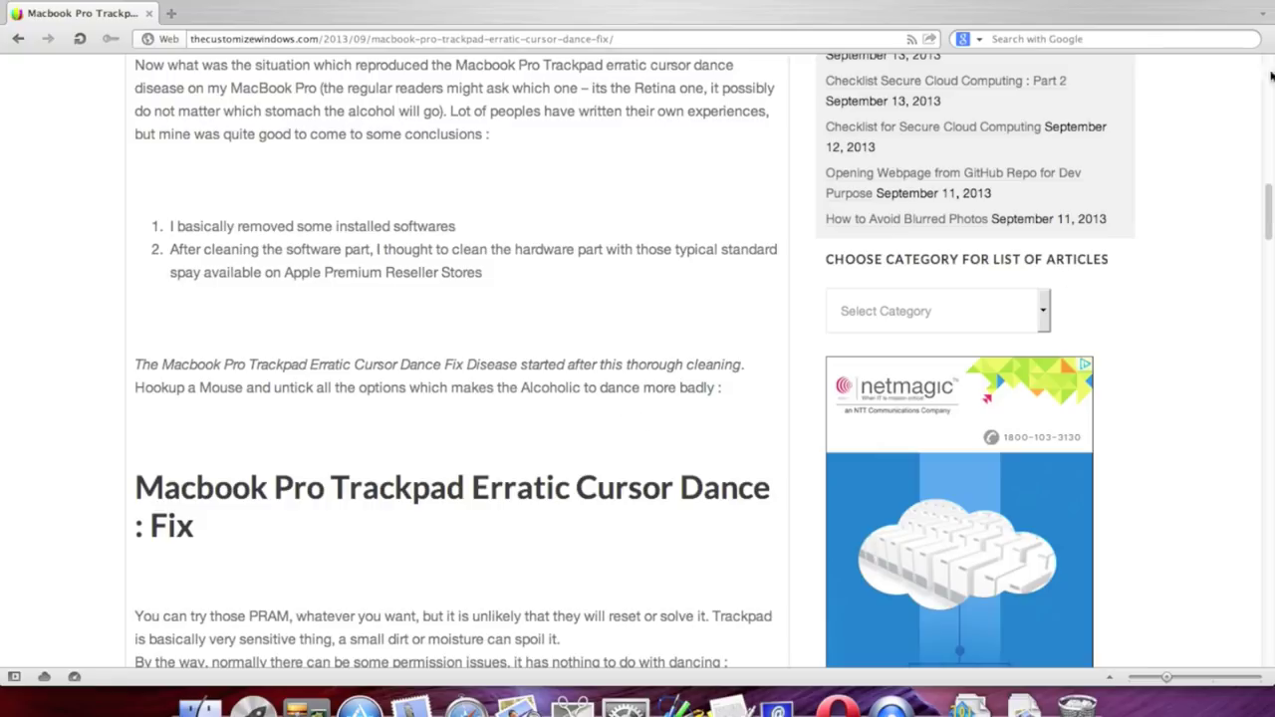
Step: Open Trackpad preferences from the Dock and set Tracking Speed to slowest
{"action": "left_click", "coordinate": [1271, 282]}
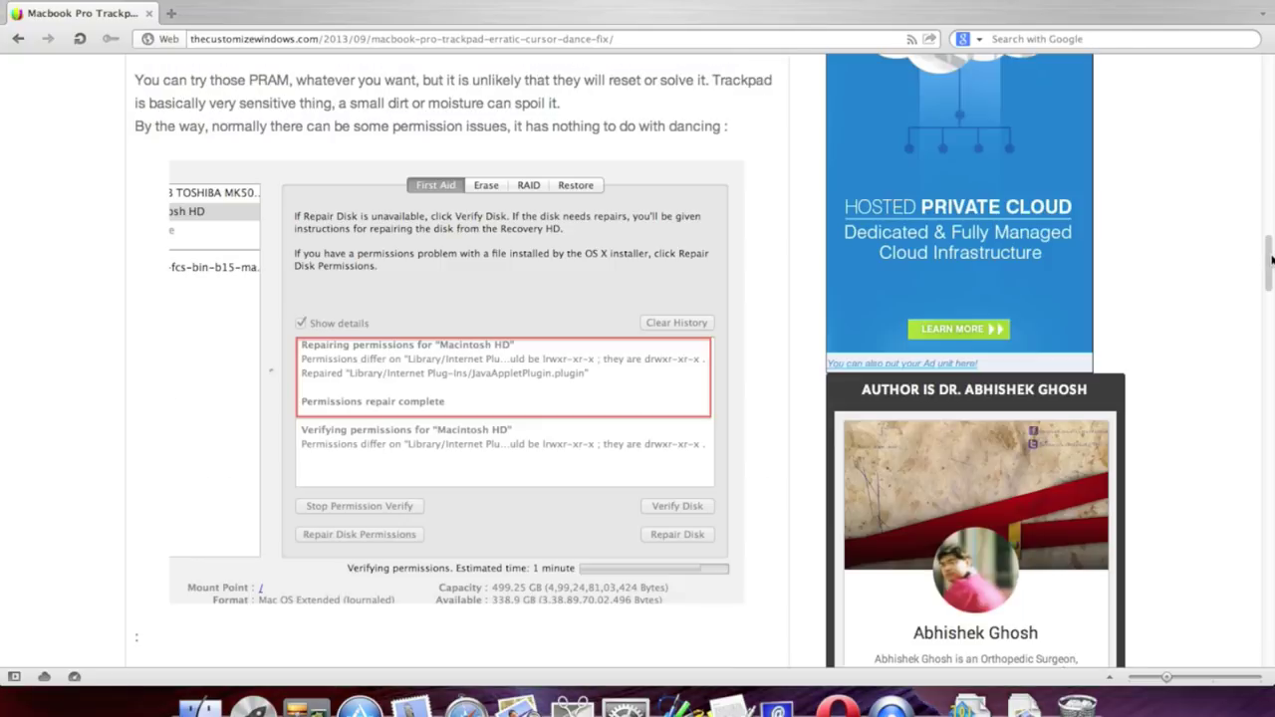
{"action": "left_click_drag", "start_coordinate": [1266, 261], "coordinate": [1265, 145]}
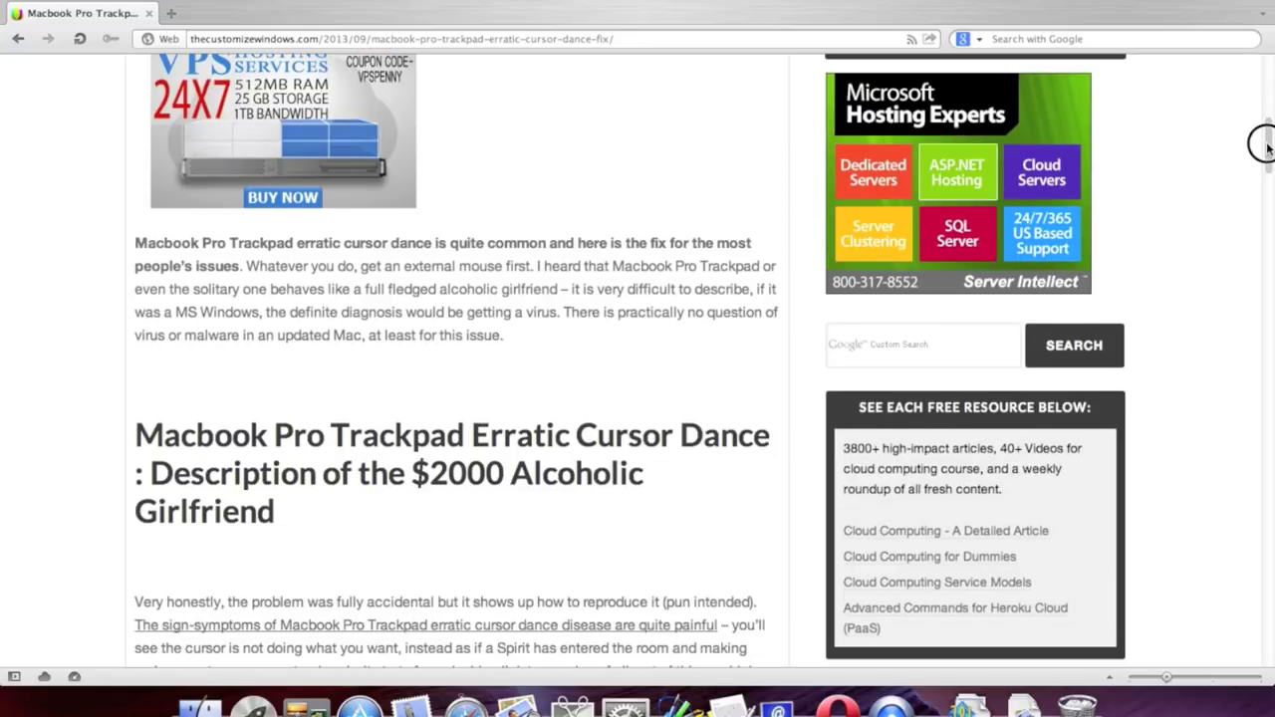
{"action": "left_click_drag", "start_coordinate": [1266, 144], "coordinate": [1266, 145]}
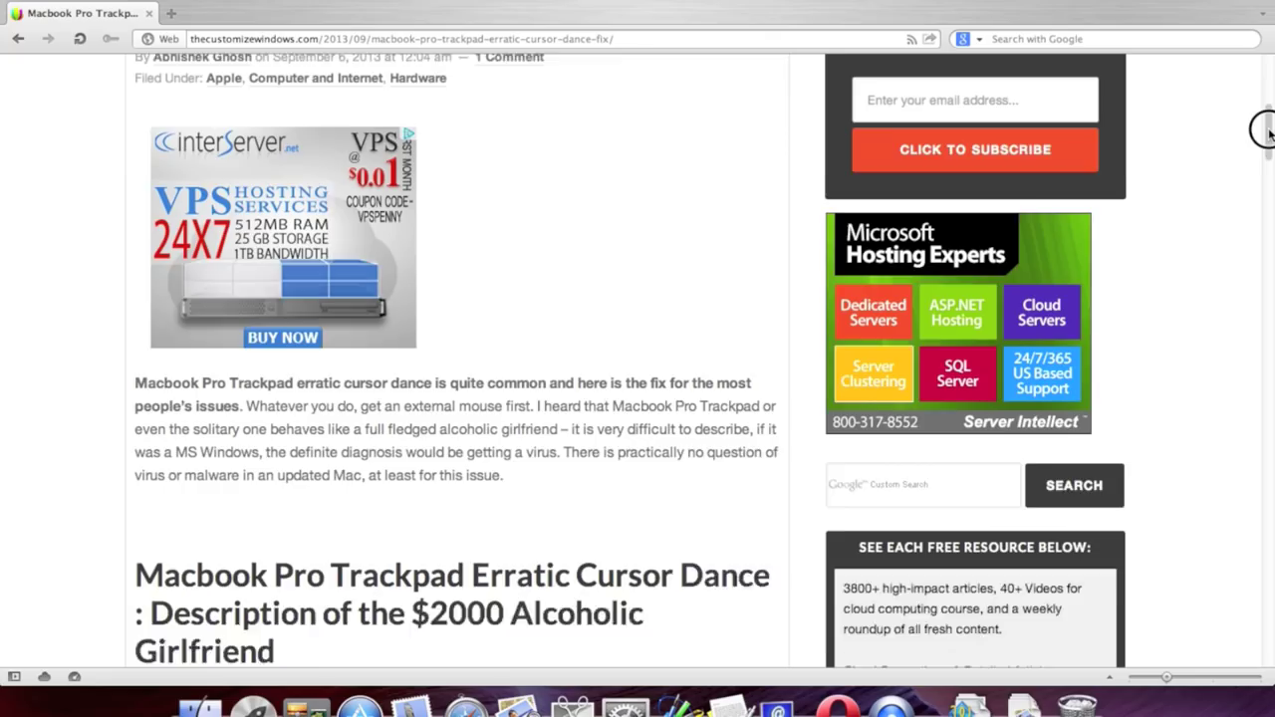
{"action": "left_click_drag", "start_coordinate": [1266, 144], "coordinate": [1265, 222]}
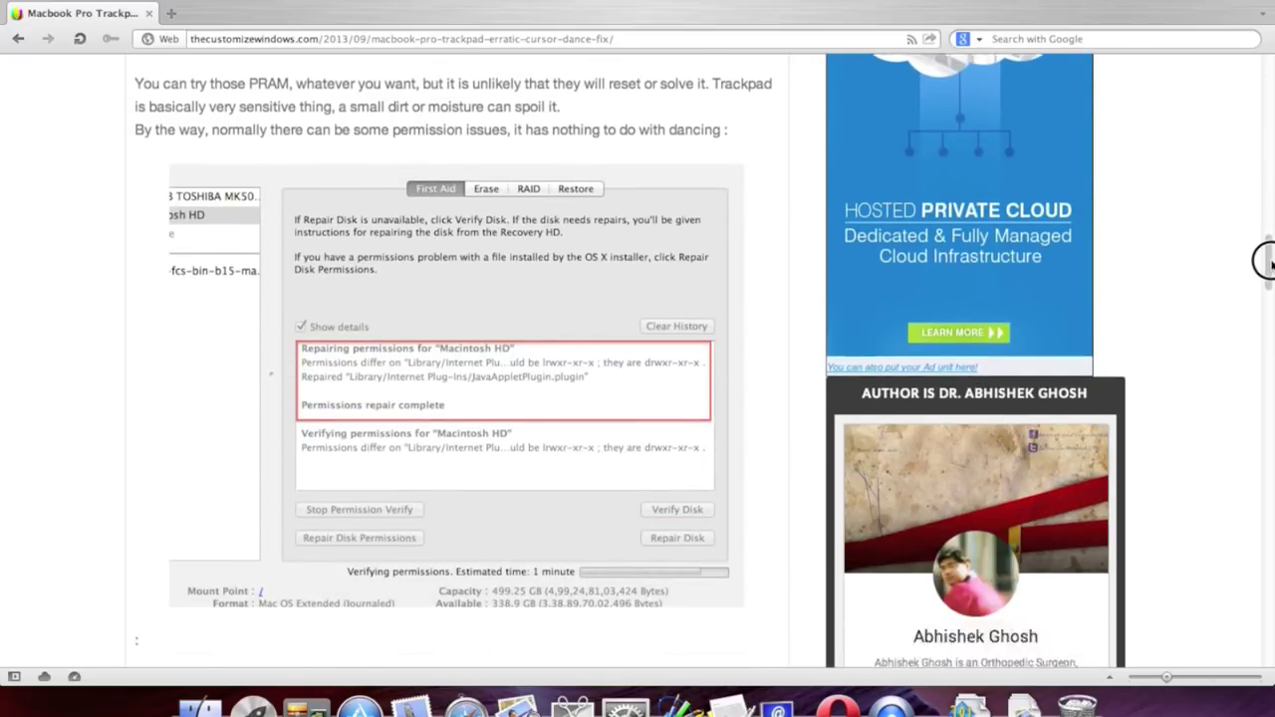
{"action": "left_click_drag", "start_coordinate": [1266, 222], "coordinate": [1266, 70]}
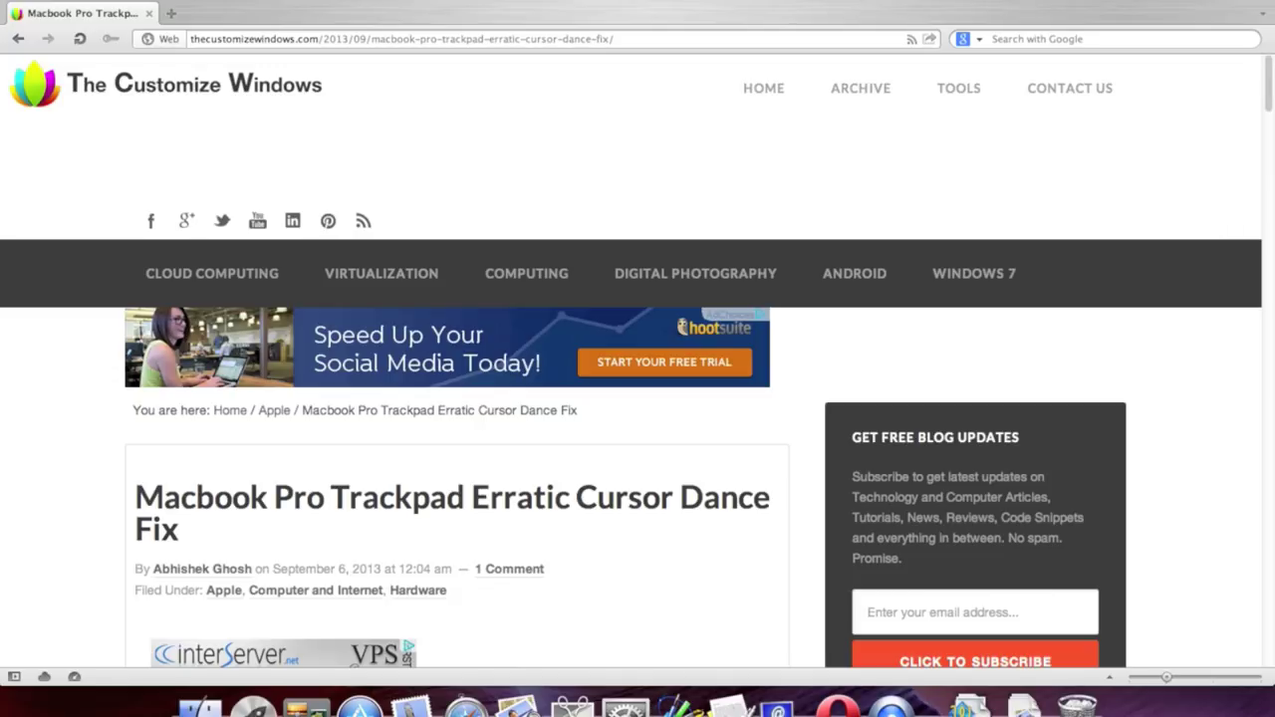
{"action": "right_click", "coordinate": [1185, 368]}
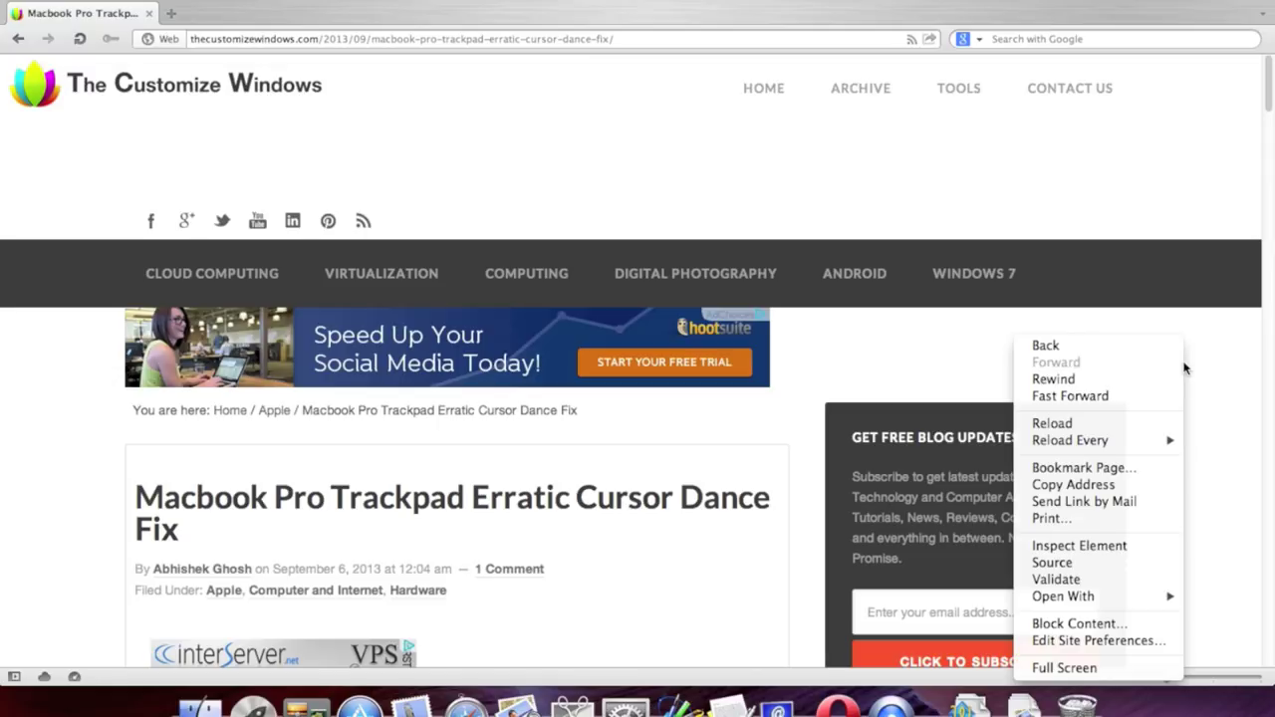
{"action": "left_click", "coordinate": [1183, 200]}
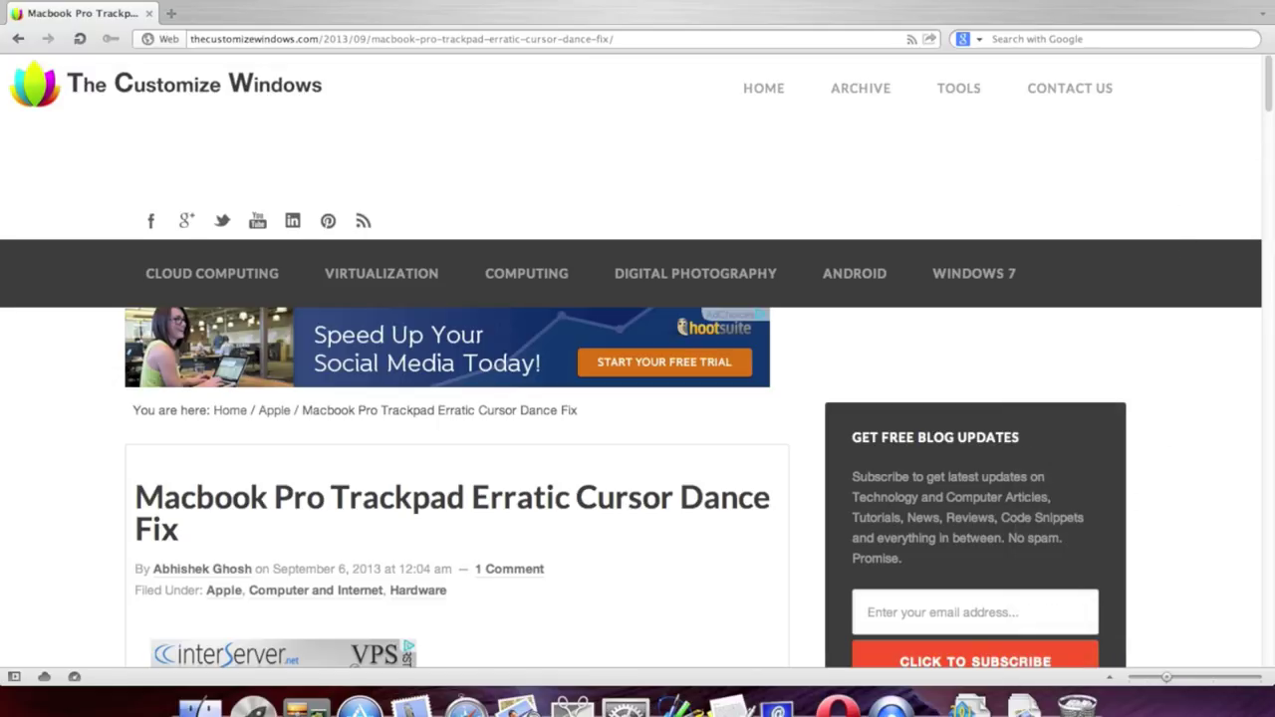
{"action": "left_click_drag", "start_coordinate": [1270, 87], "coordinate": [1267, 244]}
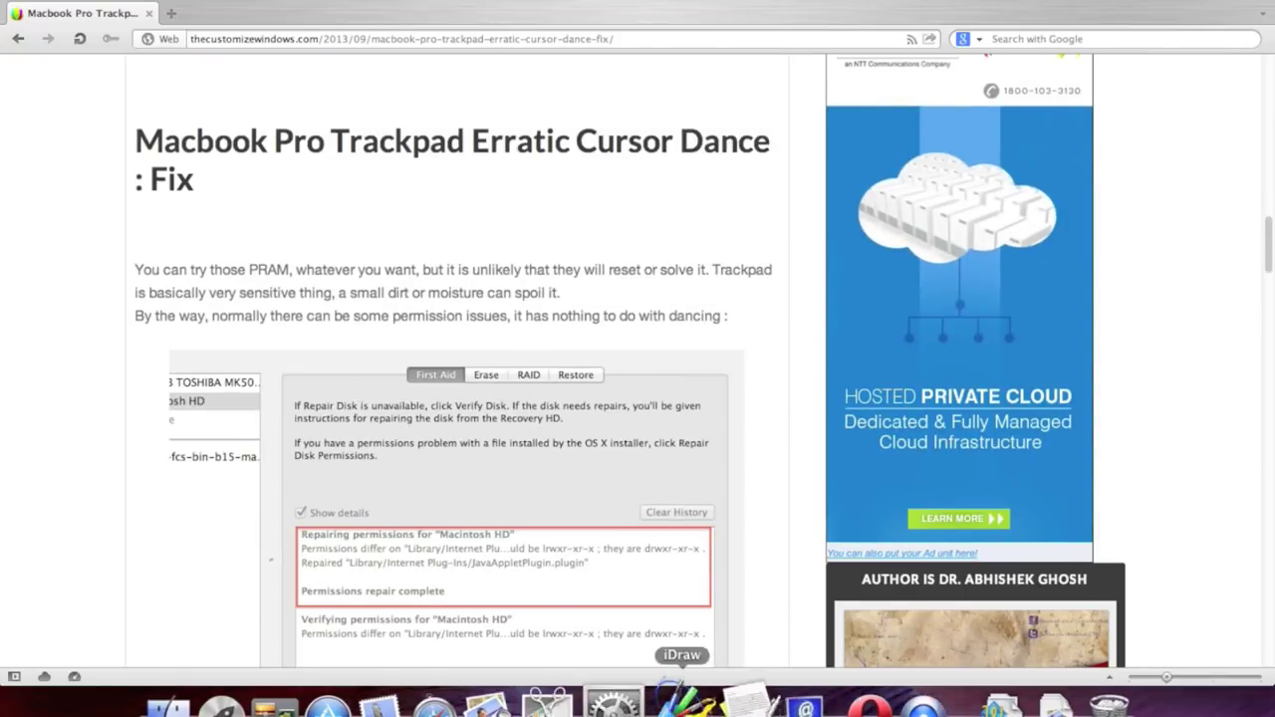
{"action": "left_click", "coordinate": [628, 702]}
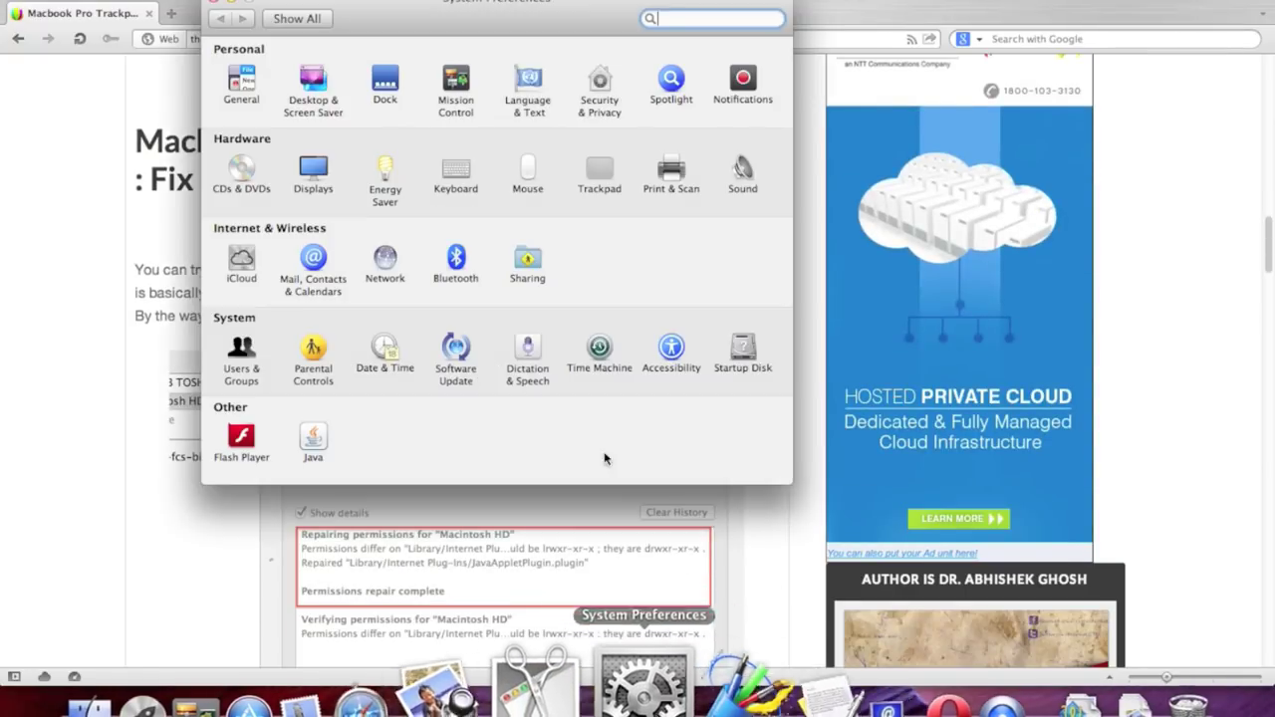
{"action": "left_click", "coordinate": [596, 175]}
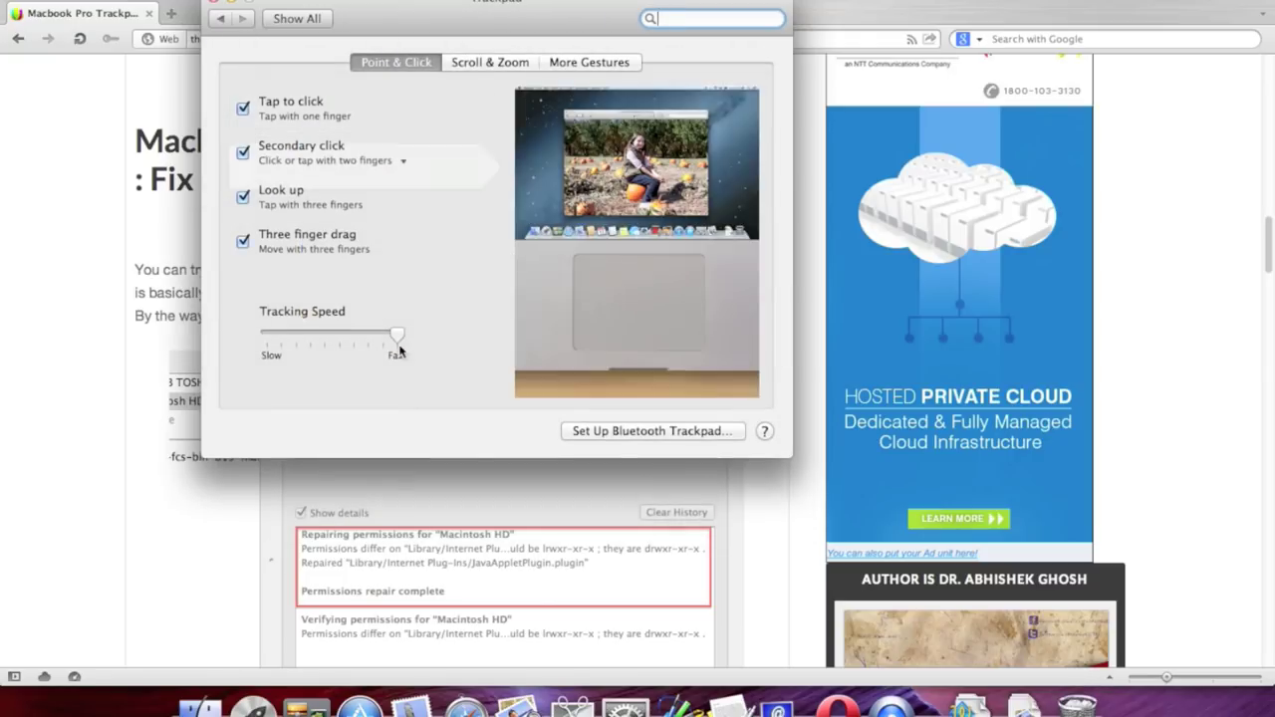
{"action": "left_click_drag", "start_coordinate": [320, 337], "coordinate": [265, 337]}
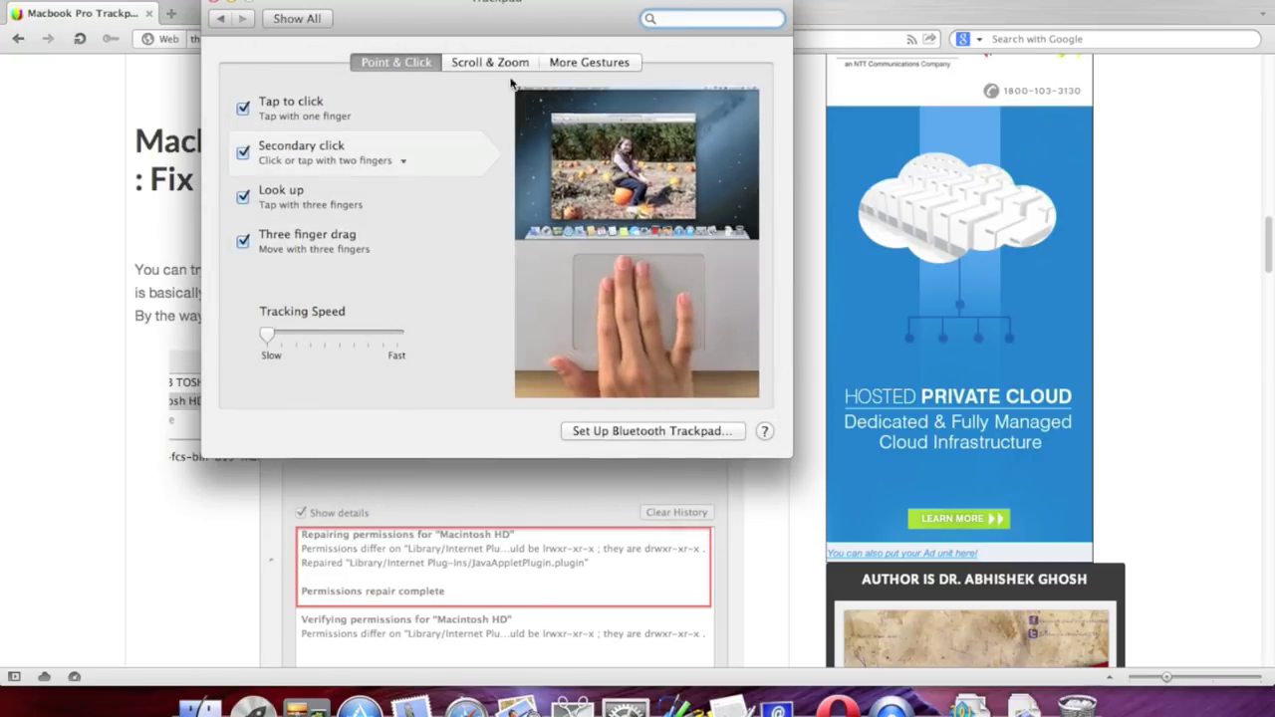
{"action": "left_click_drag", "start_coordinate": [544, 29], "coordinate": [677, 43]}
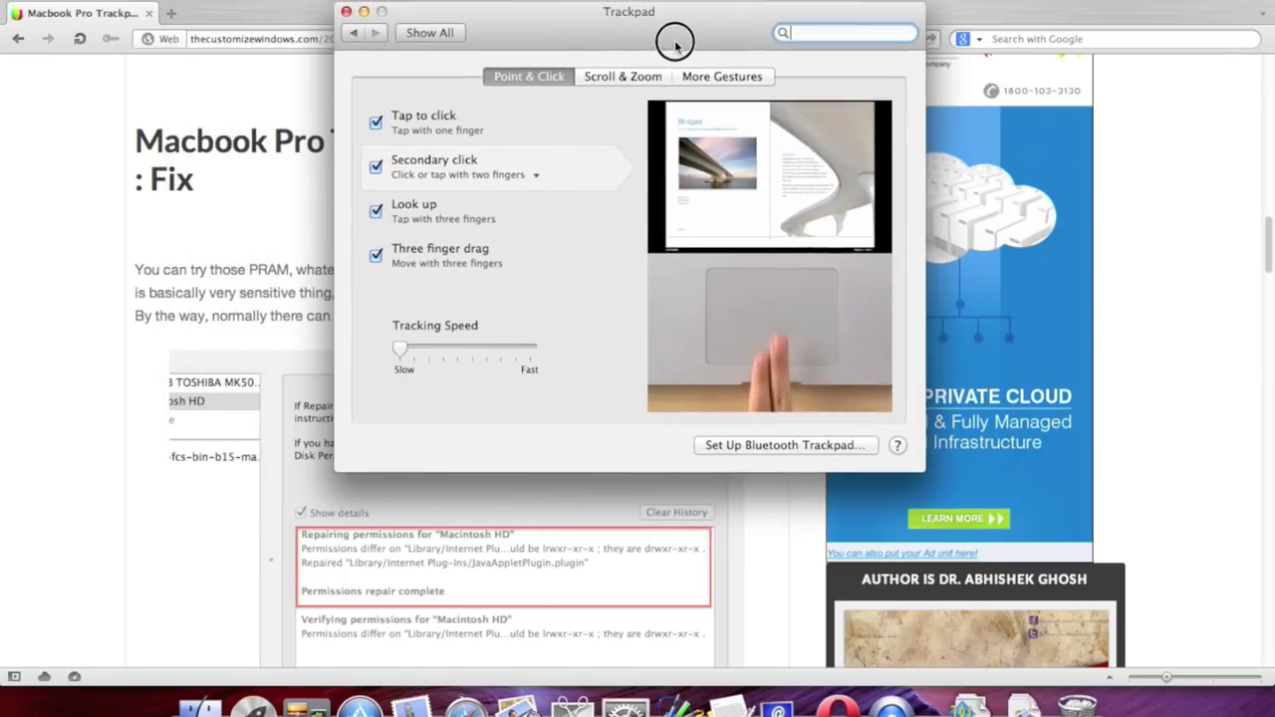
Step: Turn off tap to click, secondary click, look up and three-finger drag
{"action": "left_click", "coordinate": [376, 122]}
{"action": "left_click", "coordinate": [376, 165]}
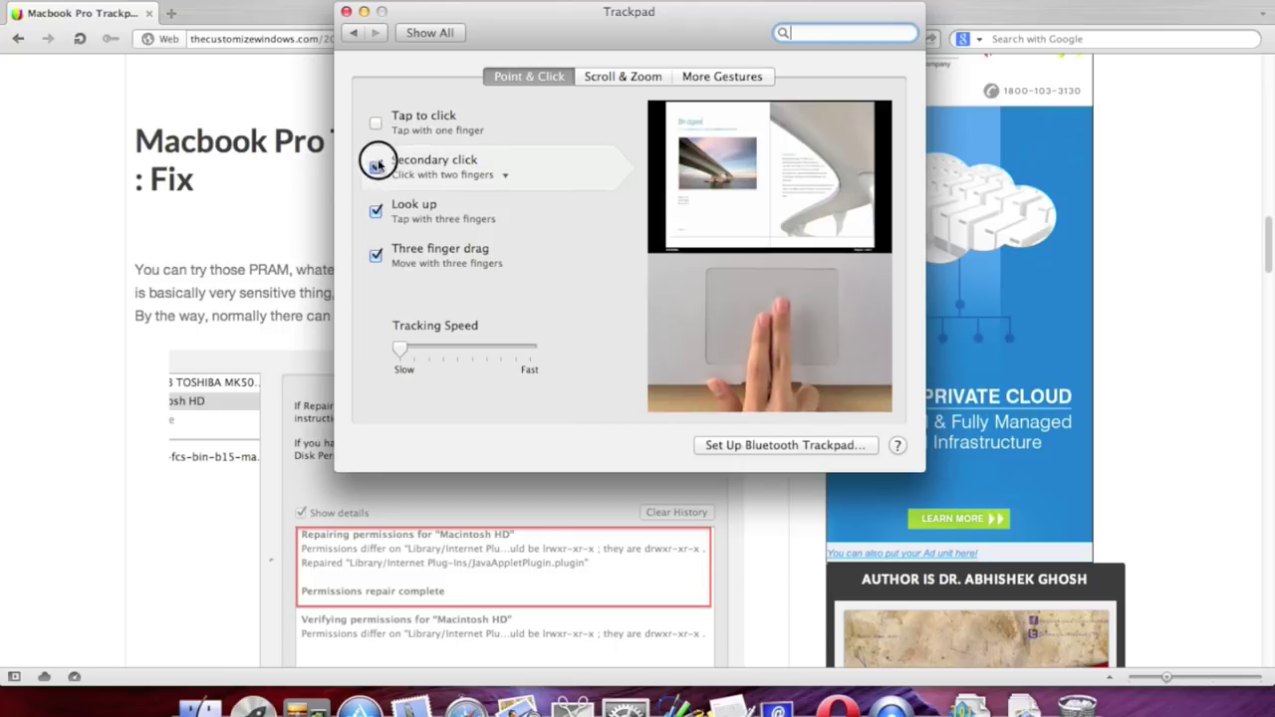
{"action": "left_click", "coordinate": [375, 166]}
{"action": "left_click", "coordinate": [375, 210]}
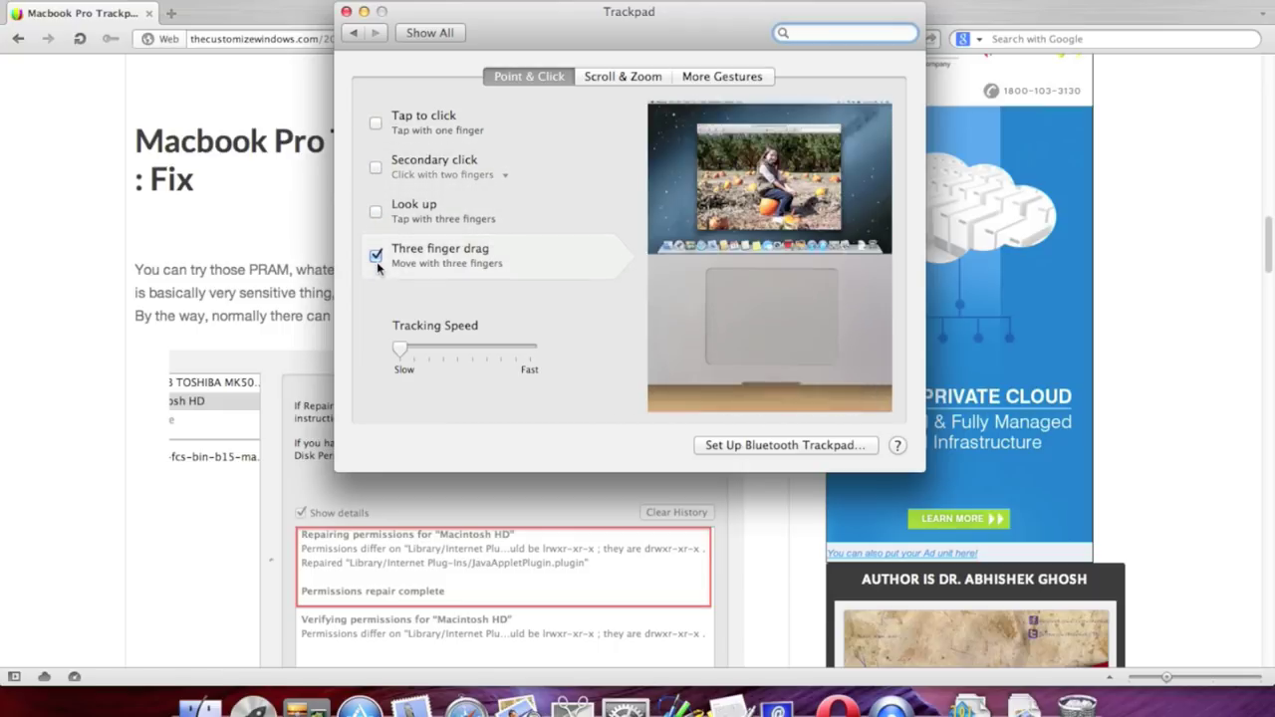
{"action": "left_click", "coordinate": [376, 254]}
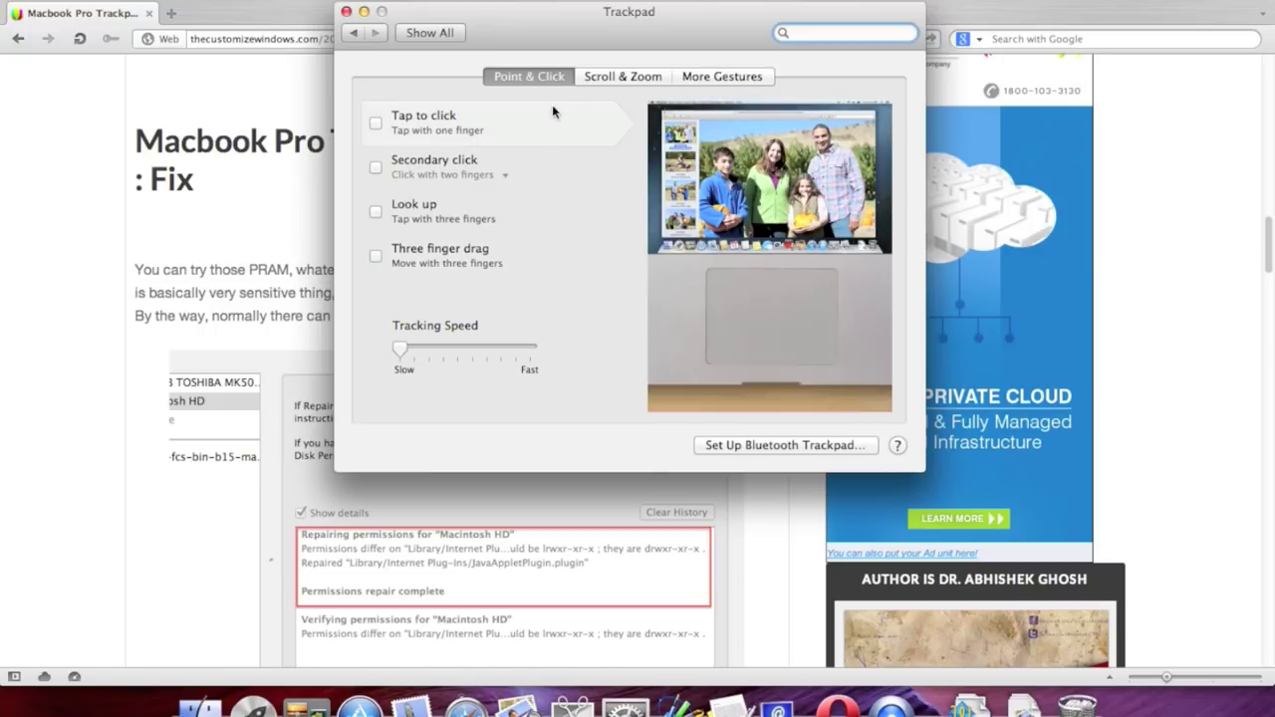
Step: On Scroll & Zoom, turn off natural scrolling, pinch to zoom and rotate
{"action": "left_click", "coordinate": [604, 77]}
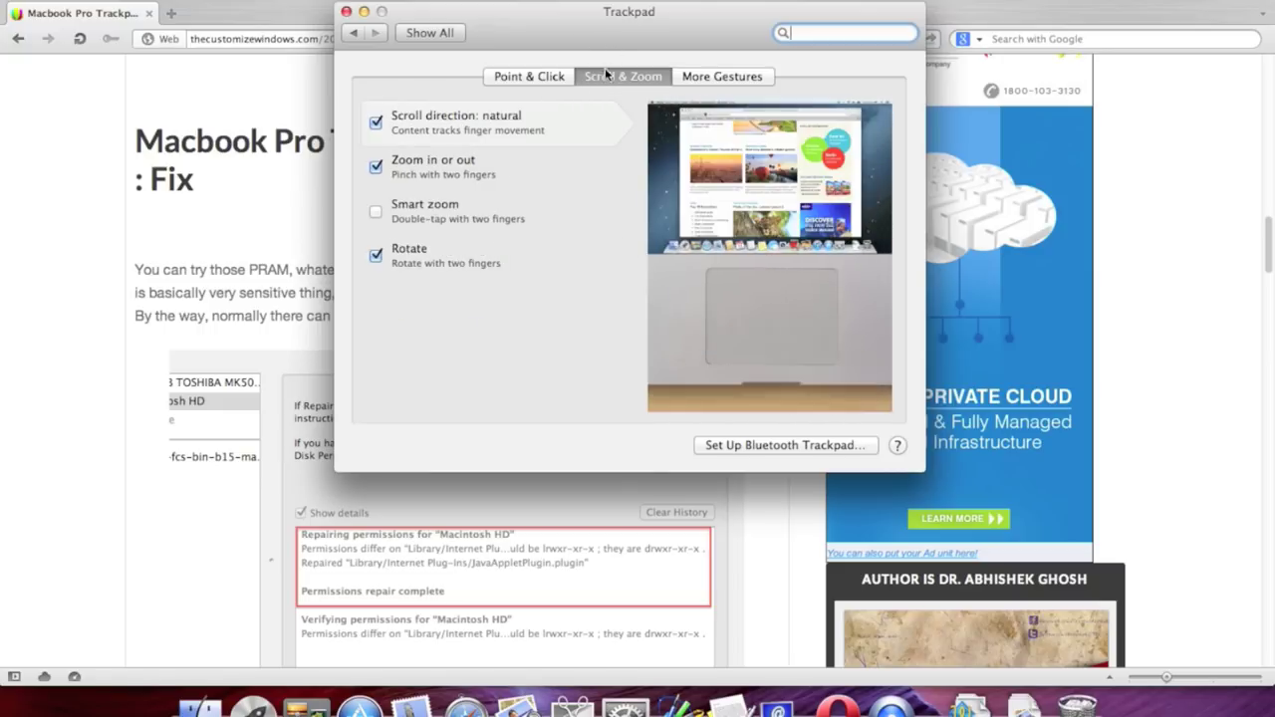
{"action": "left_click", "coordinate": [379, 123]}
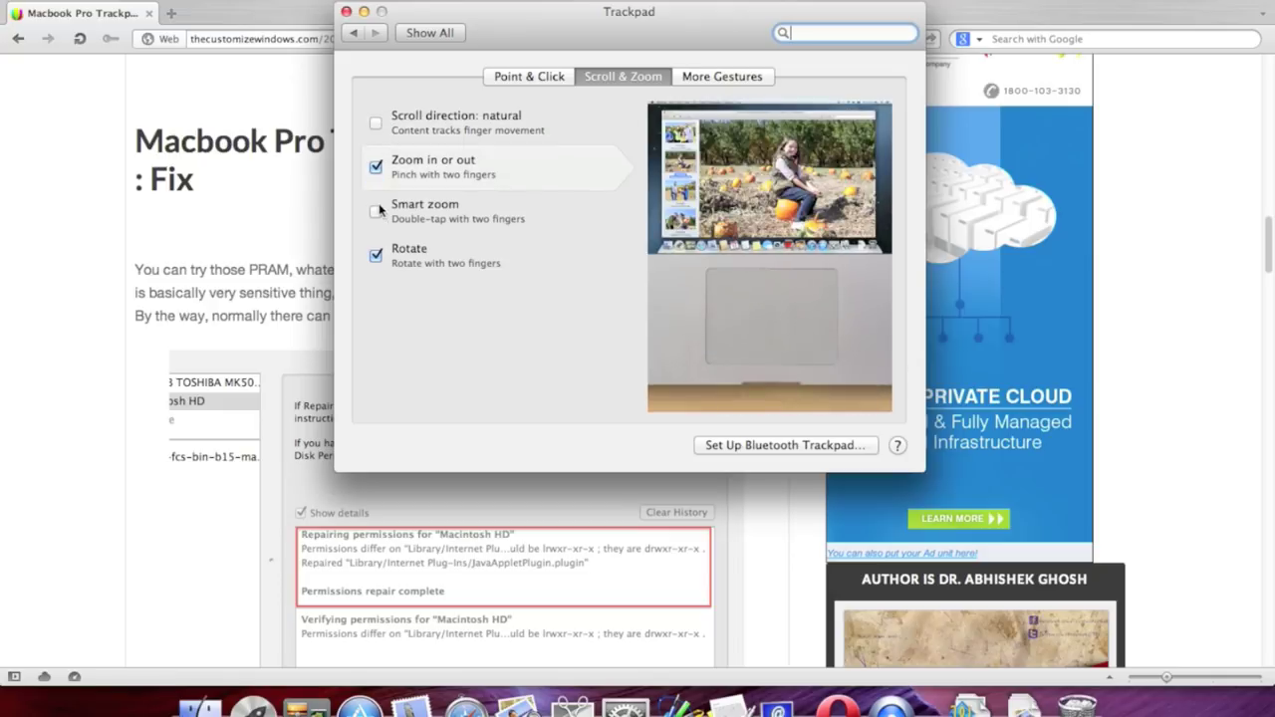
{"action": "left_click", "coordinate": [377, 177]}
{"action": "left_click", "coordinate": [377, 161]}
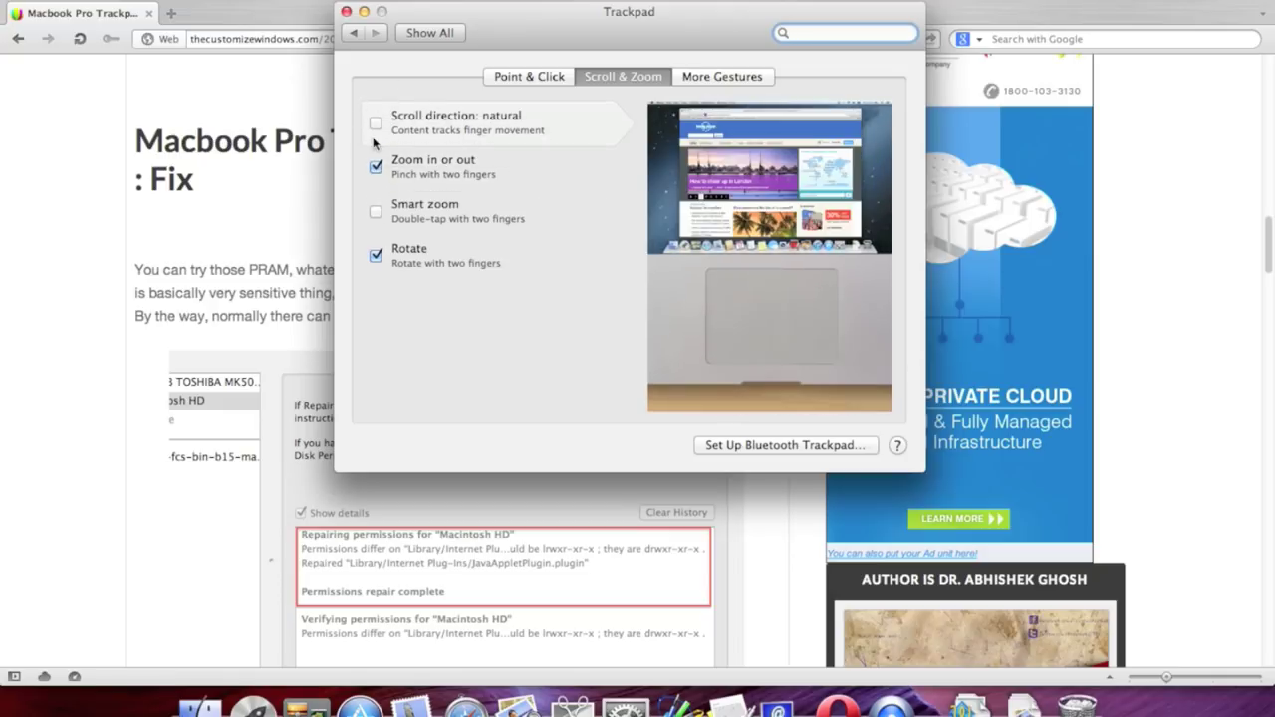
{"action": "left_click", "coordinate": [376, 123]}
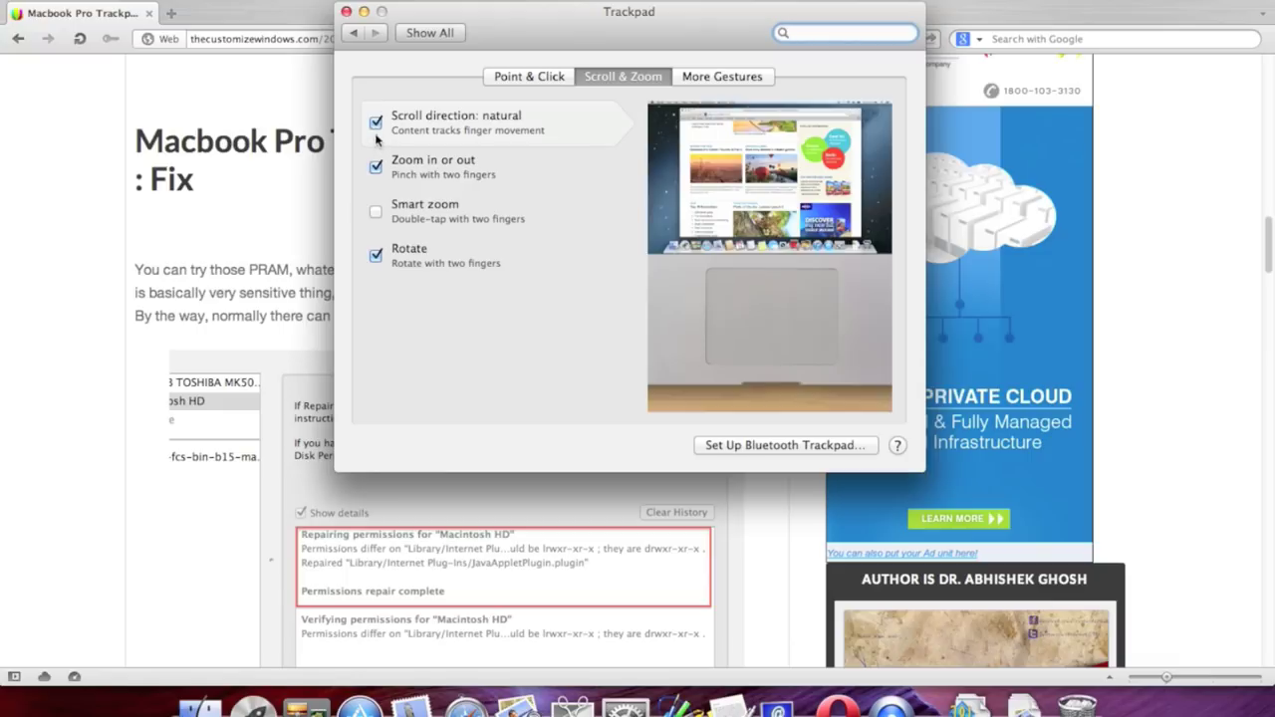
{"action": "left_click", "coordinate": [377, 124]}
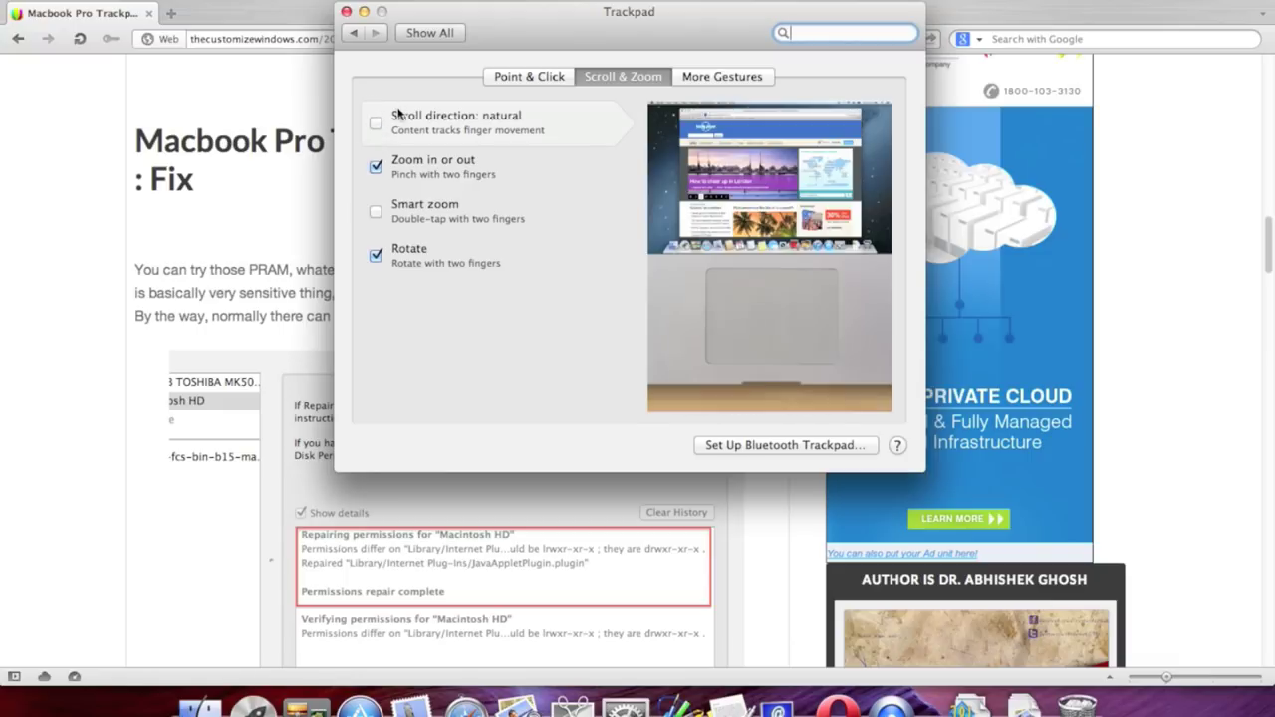
{"action": "left_click", "coordinate": [956, 2]}
{"action": "mouse_move", "coordinate": [935, 113]}
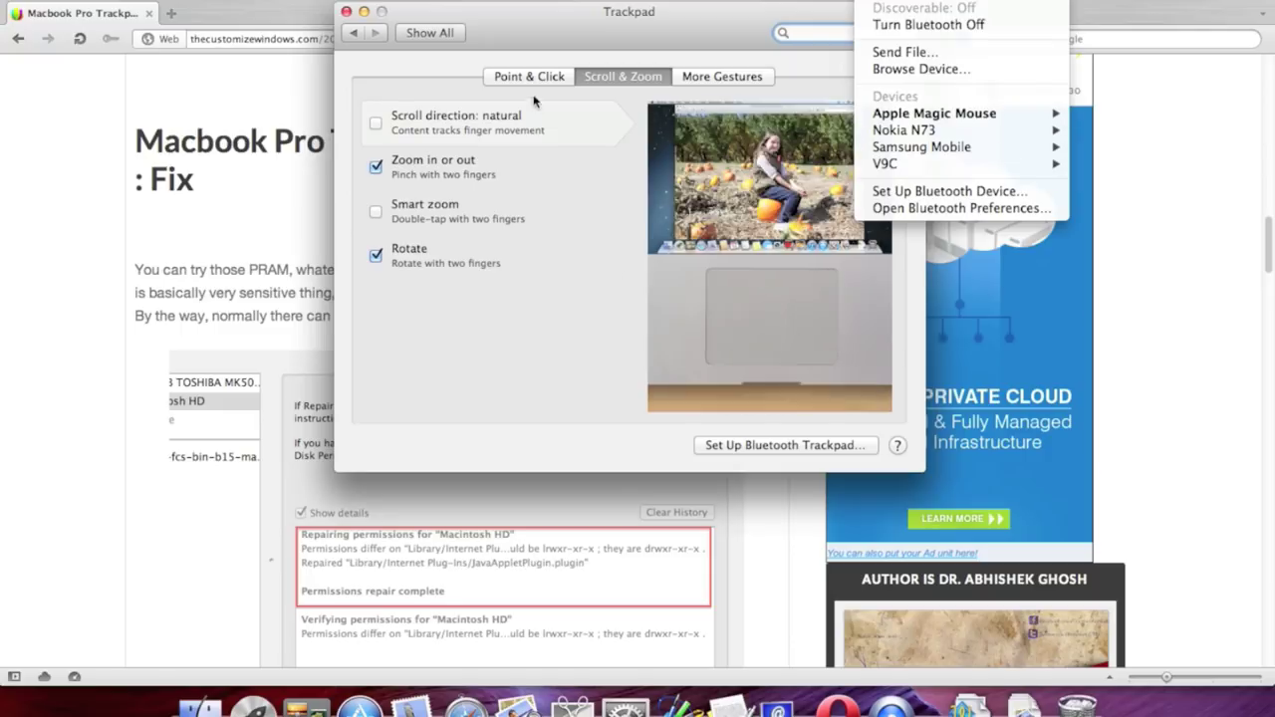
{"action": "left_click", "coordinate": [374, 165]}
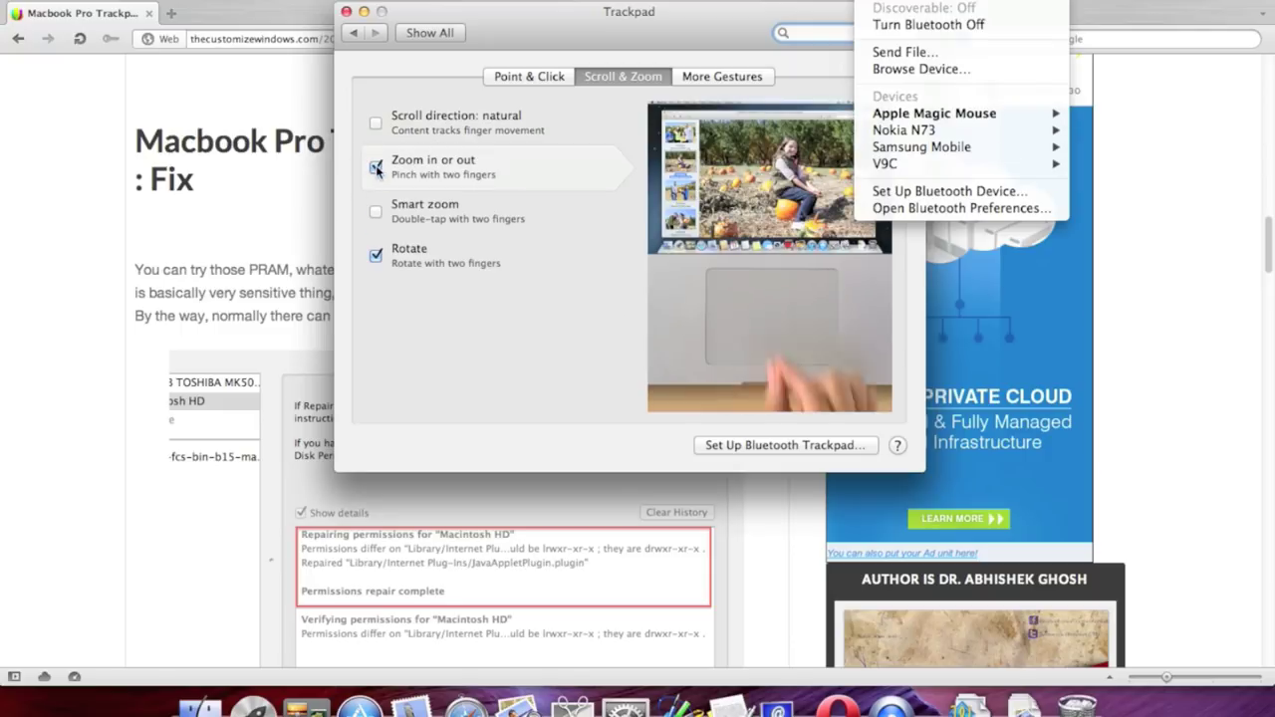
{"action": "left_click", "coordinate": [376, 255]}
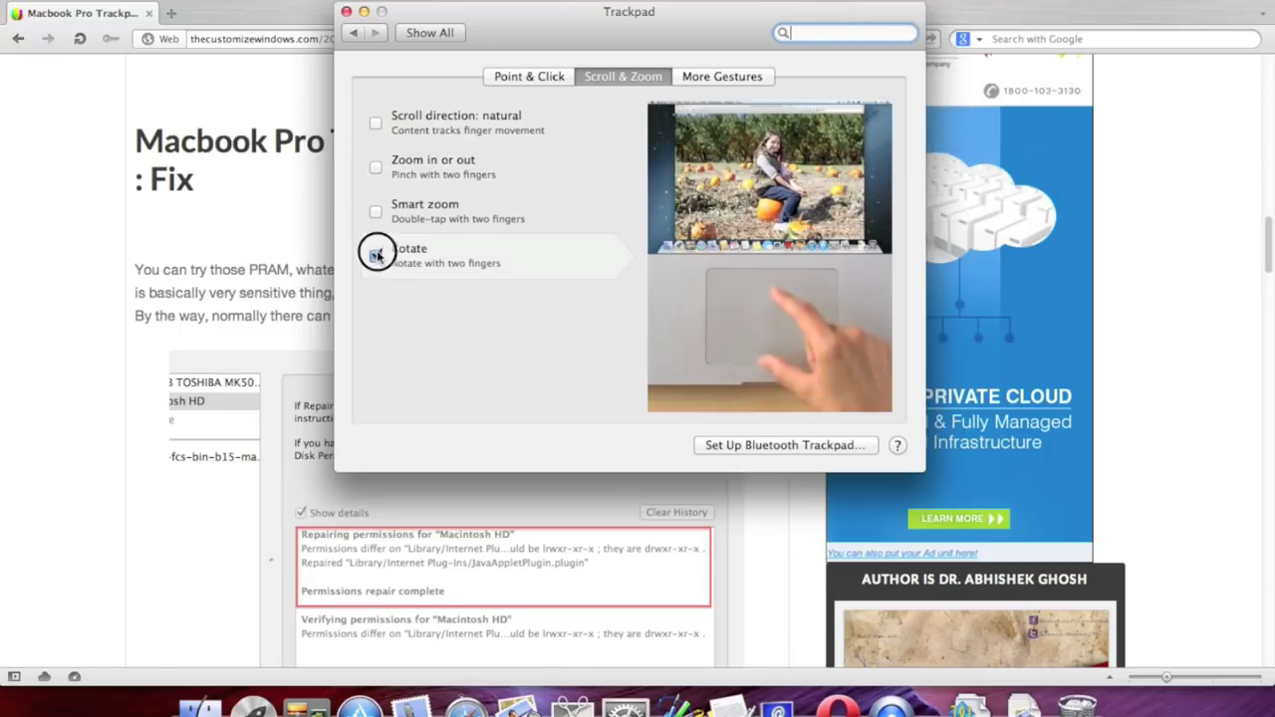
Step: Turn off the Notification Center, Mission Control, App Exposé, Launchpad and Show Desktop gestures
{"action": "left_click", "coordinate": [723, 76]}
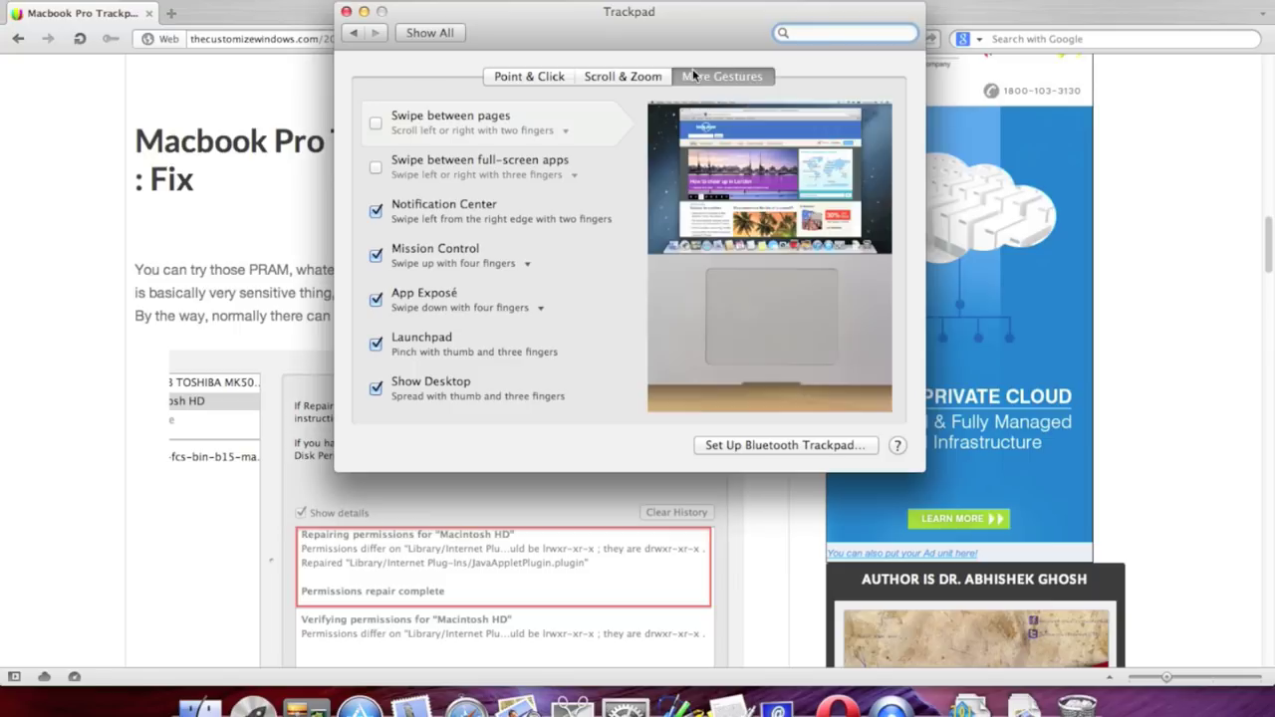
{"action": "left_click", "coordinate": [376, 213]}
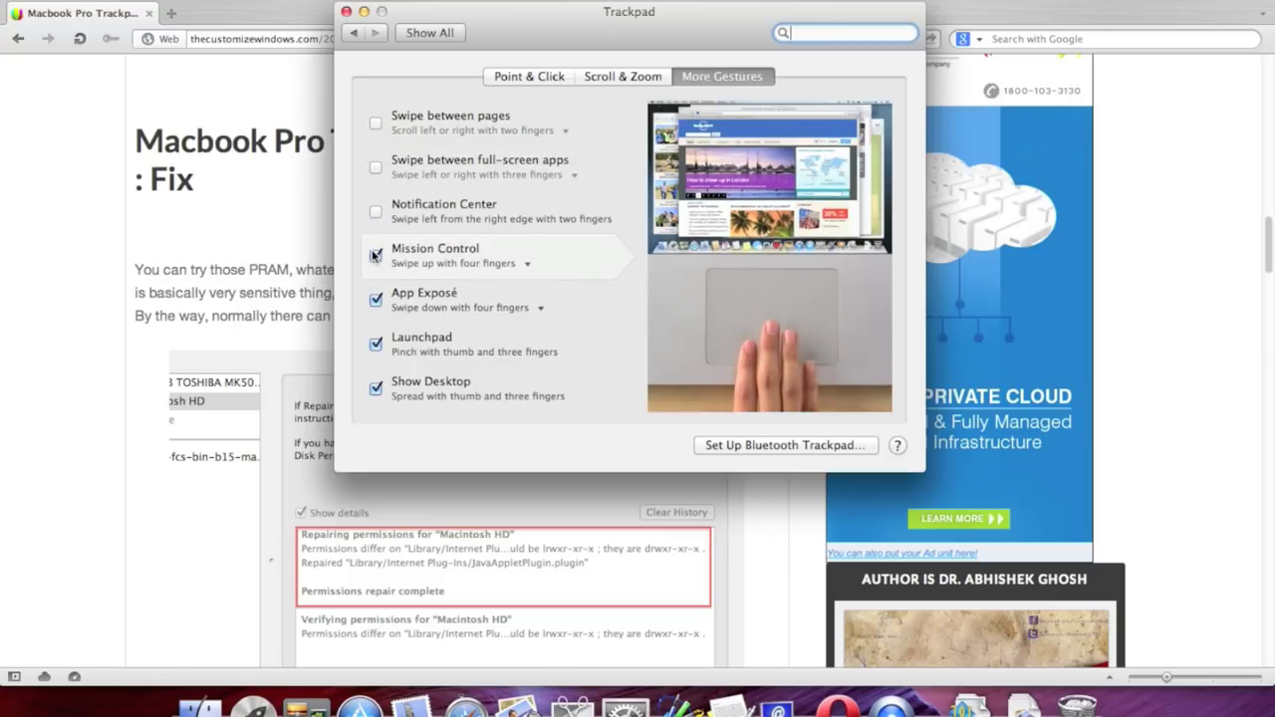
{"action": "left_click", "coordinate": [375, 257]}
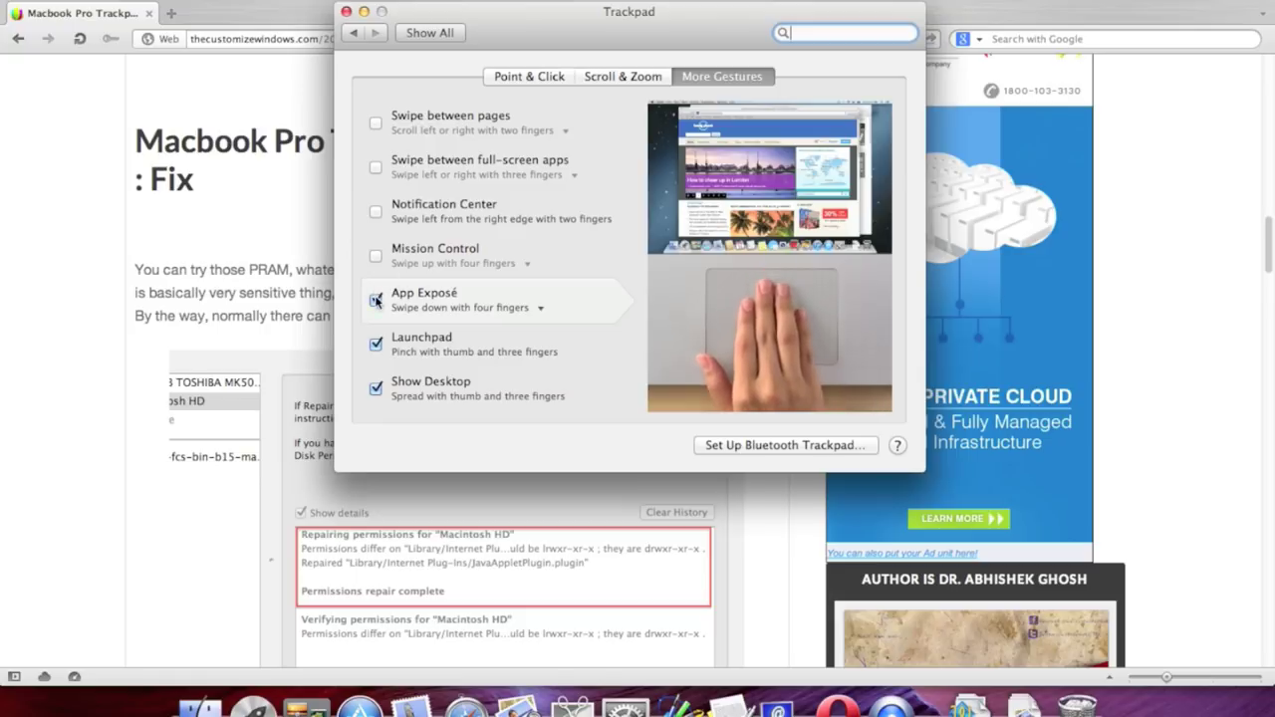
{"action": "left_click", "coordinate": [376, 300]}
{"action": "left_click", "coordinate": [376, 343]}
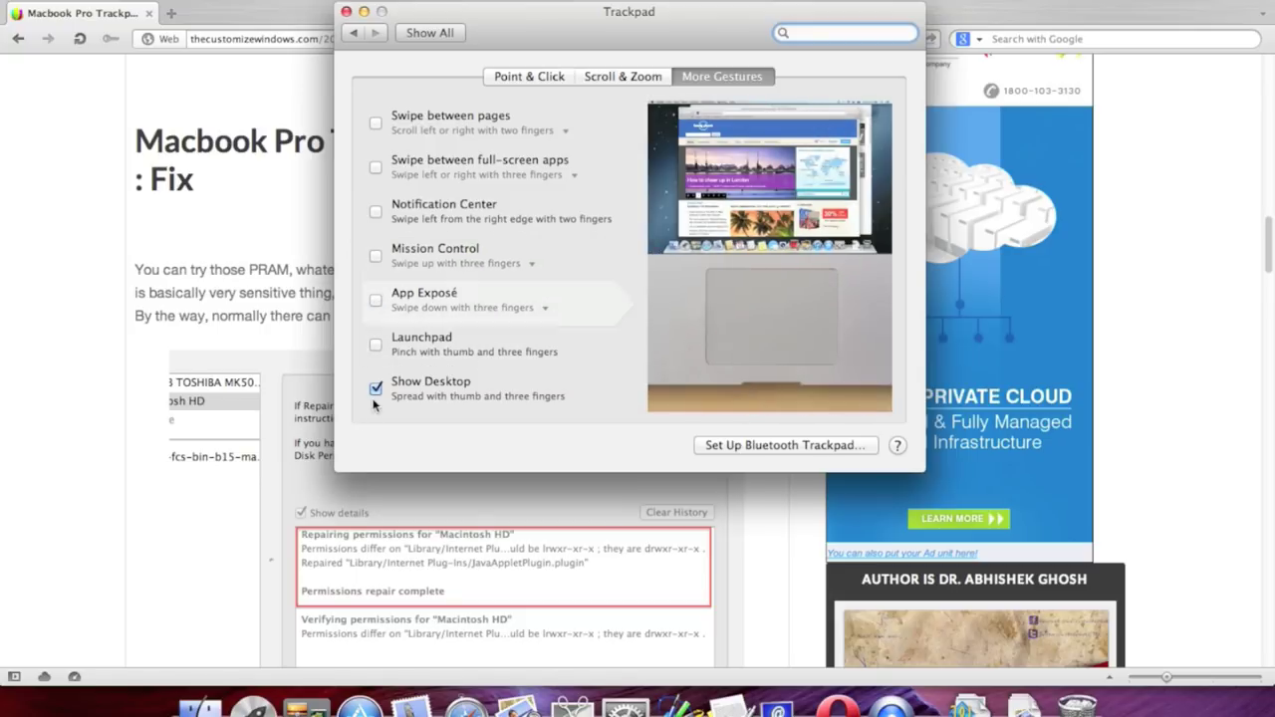
{"action": "left_click", "coordinate": [376, 387]}
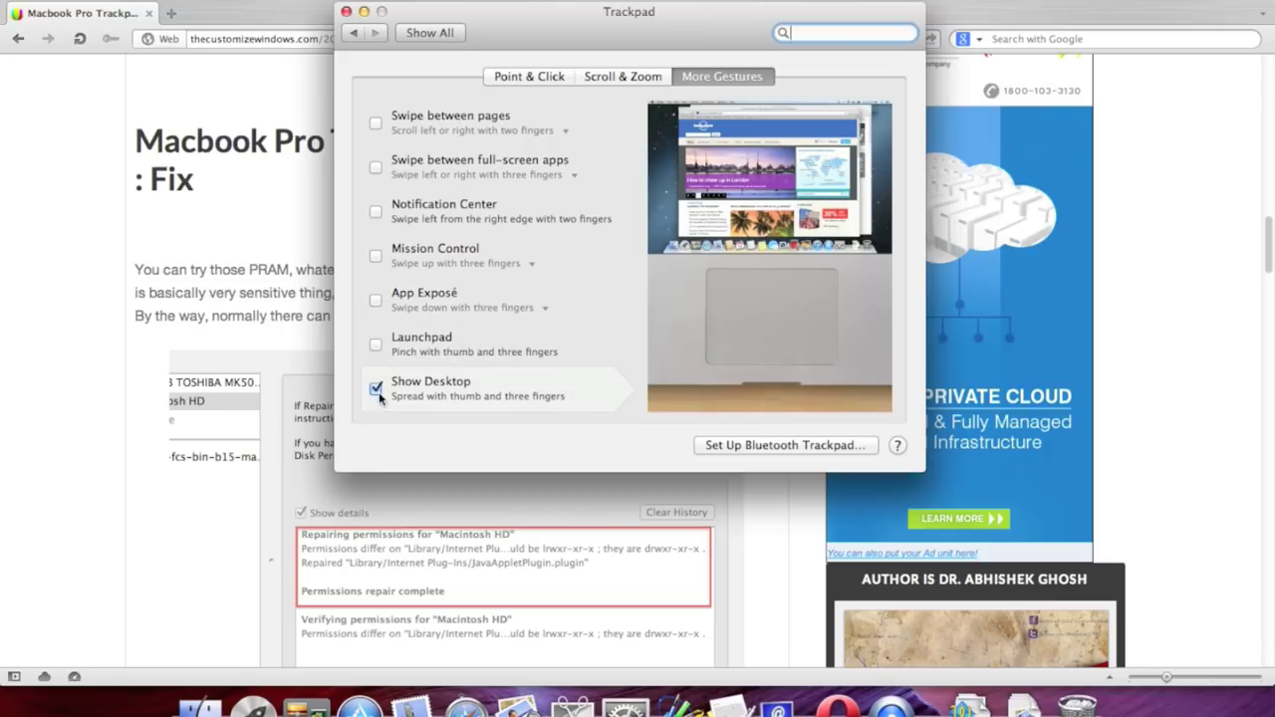
{"action": "left_click", "coordinate": [378, 389]}
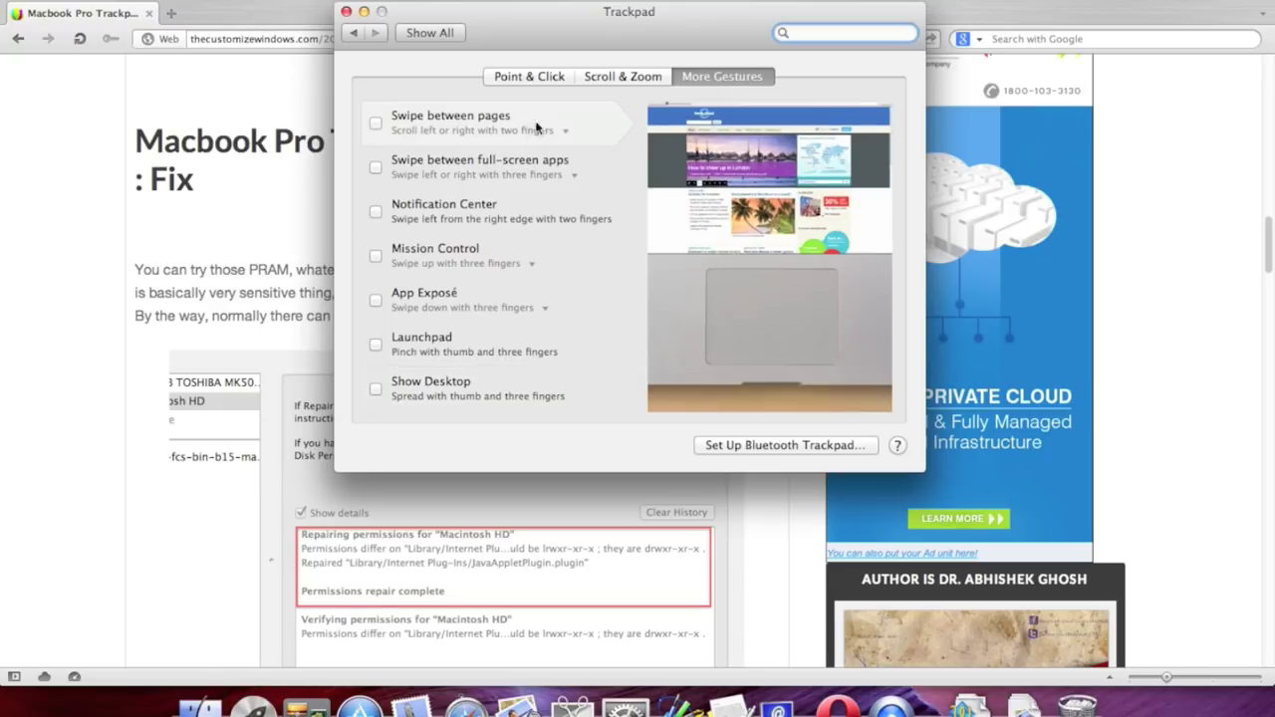
Step: In the Mouse pane, enable natural scroll direction and review its More Gestures tab
{"action": "left_click", "coordinate": [431, 33]}
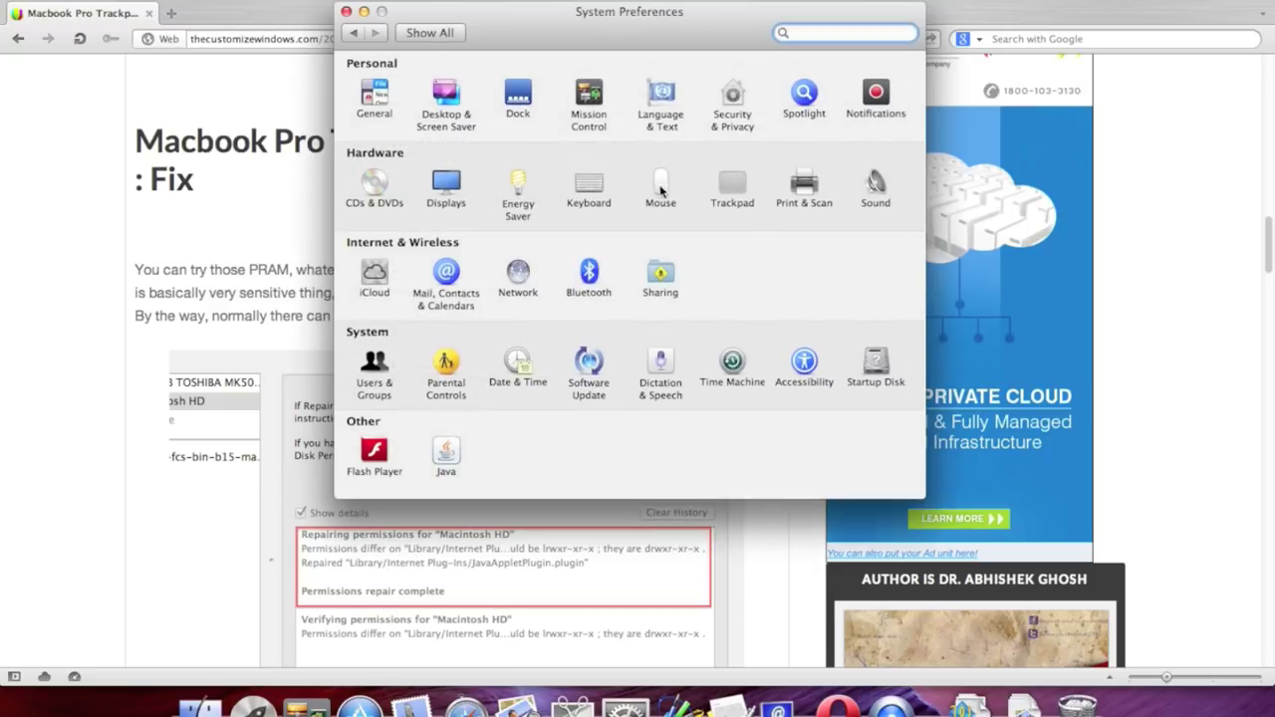
{"action": "left_click", "coordinate": [660, 99]}
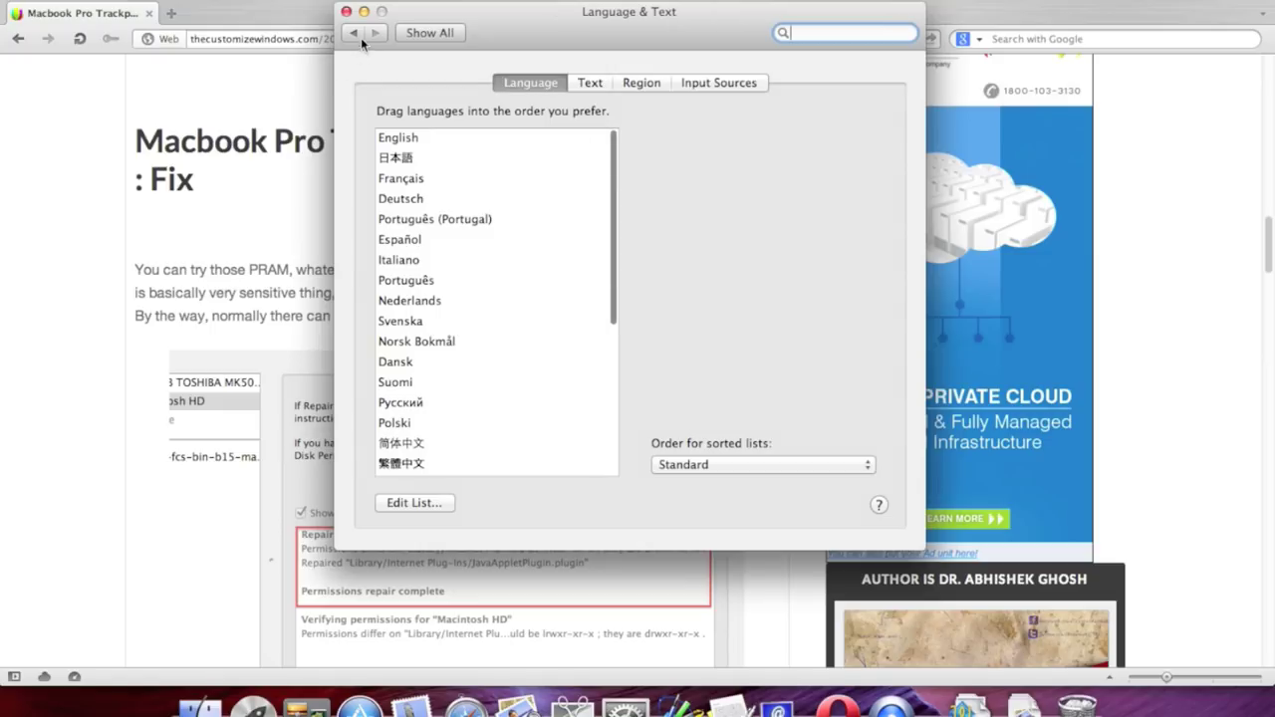
{"action": "left_click", "coordinate": [354, 33]}
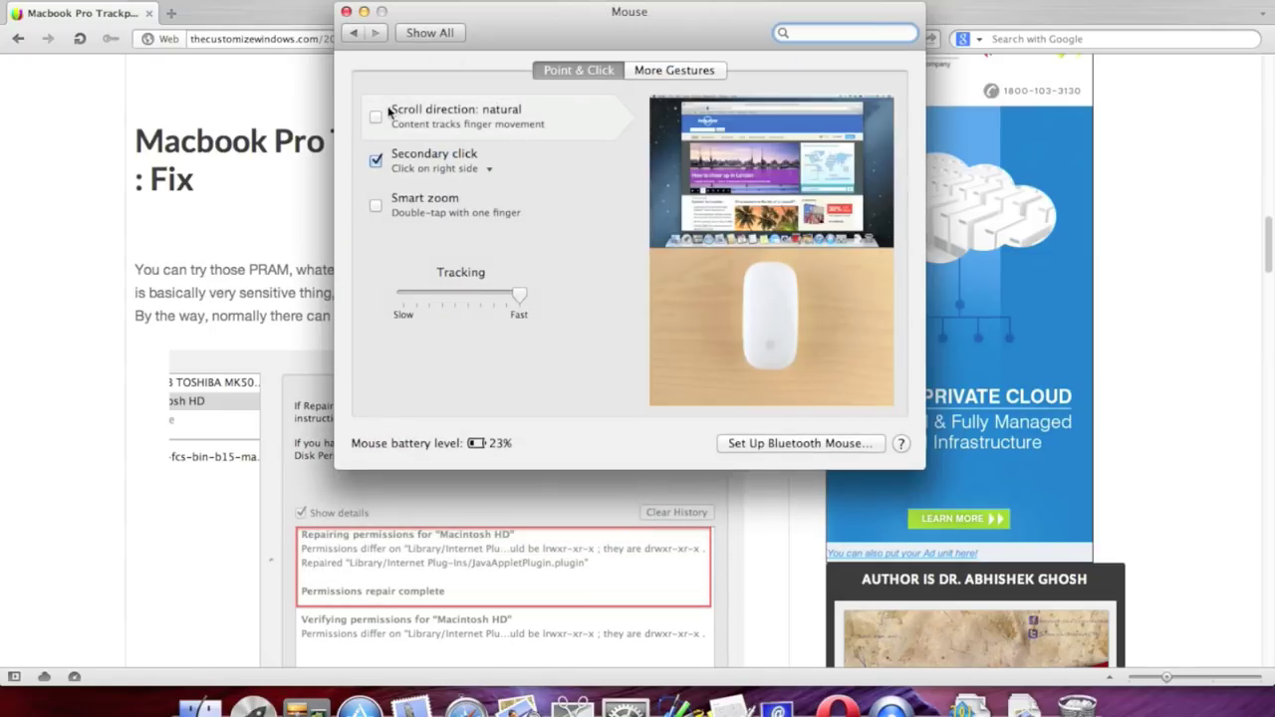
{"action": "left_click", "coordinate": [376, 115]}
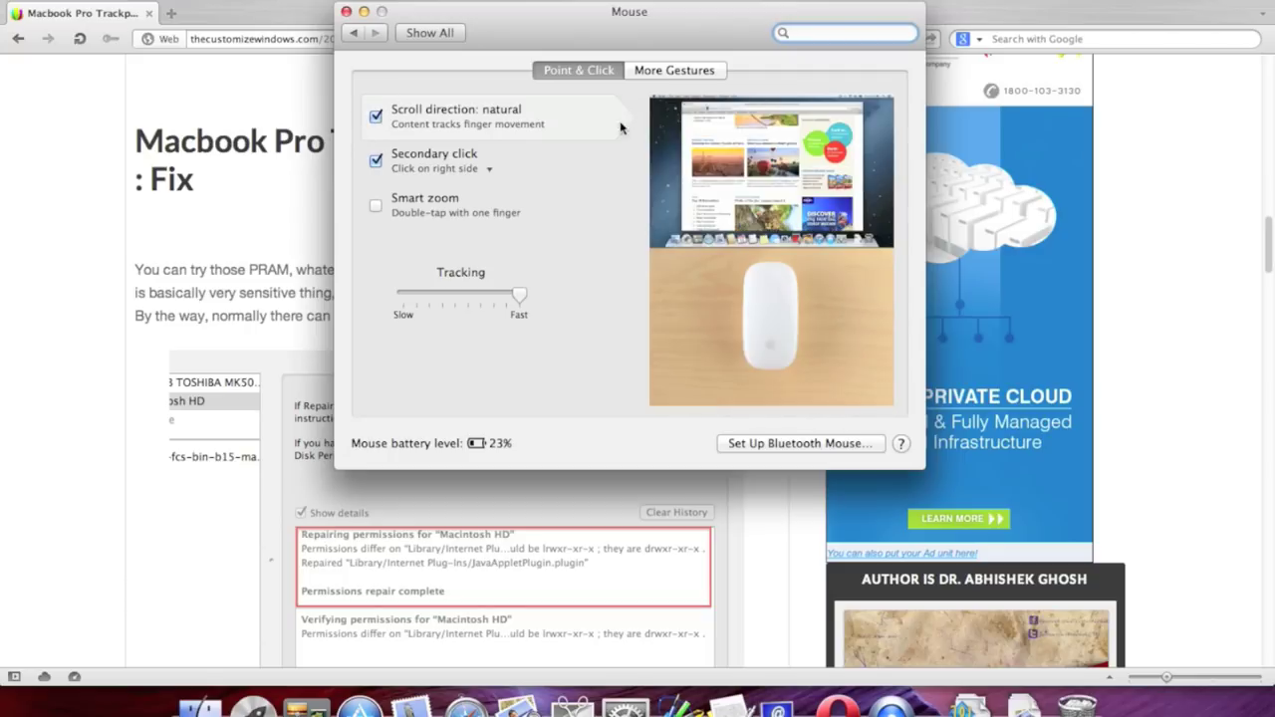
{"action": "left_click", "coordinate": [688, 71]}
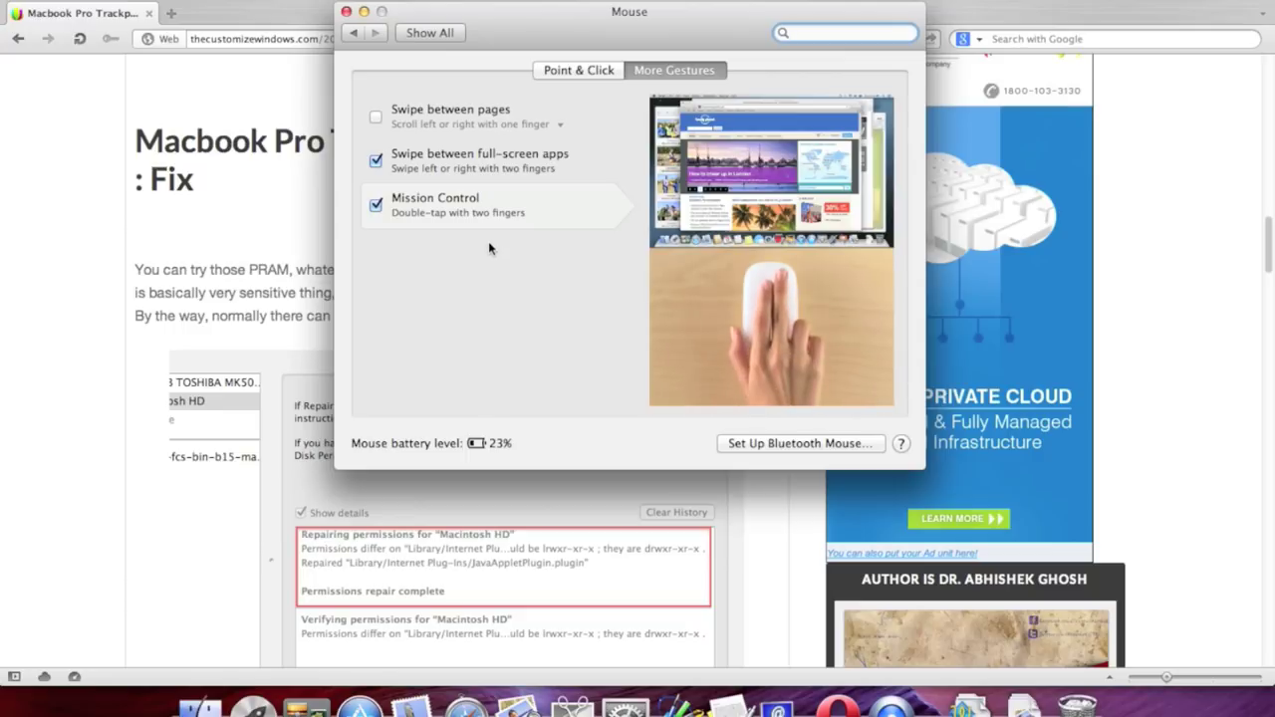
{"action": "left_click", "coordinate": [556, 68]}
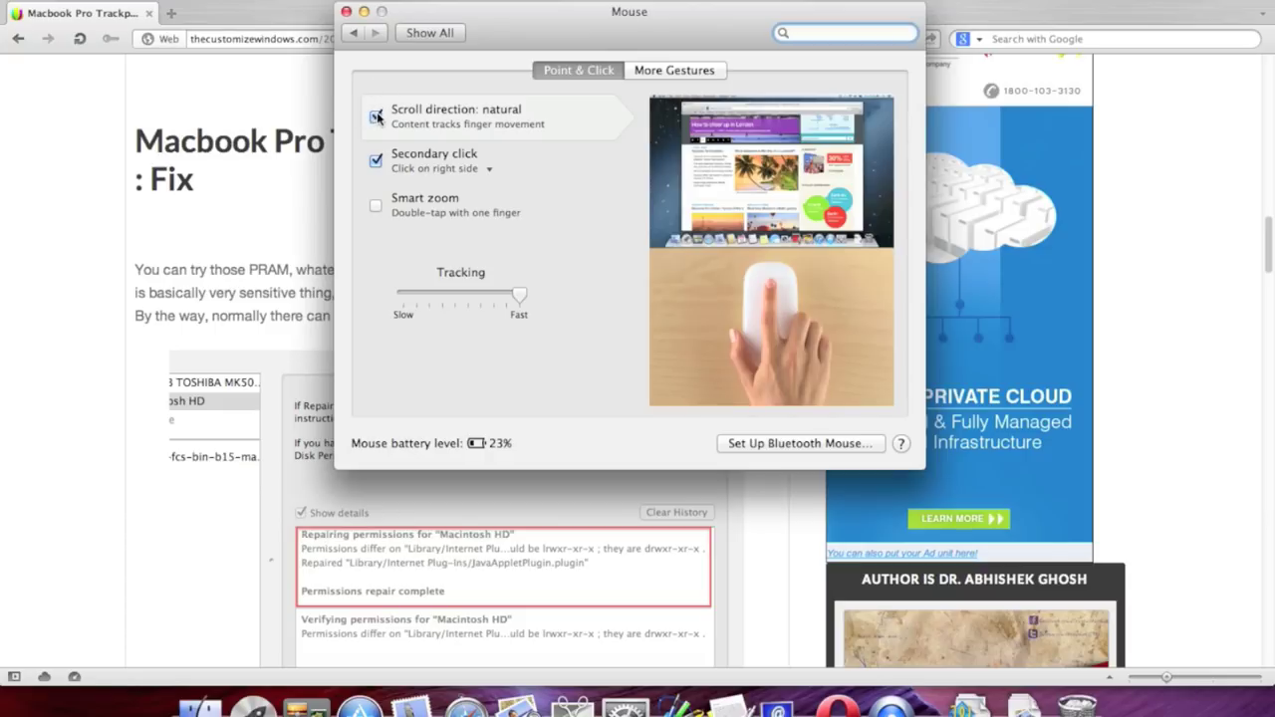
{"action": "left_click", "coordinate": [379, 115]}
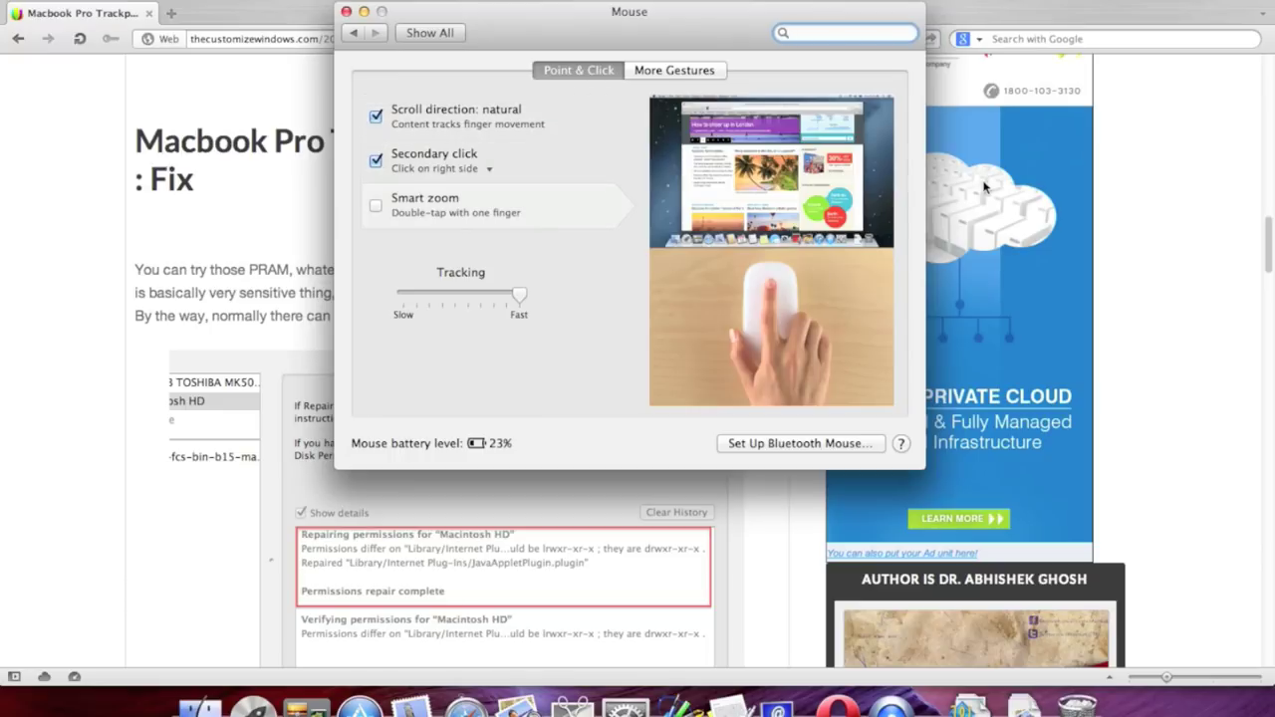
{"action": "left_click_drag", "start_coordinate": [701, 24], "coordinate": [739, 43]}
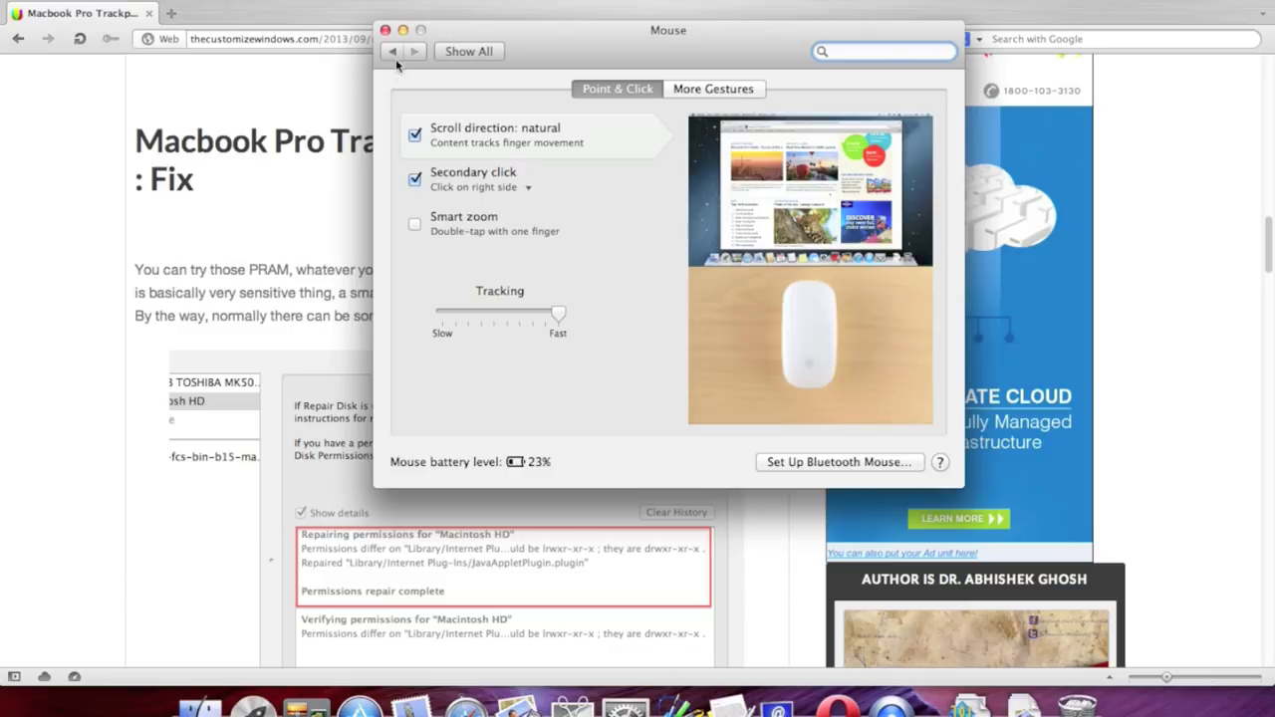
Step: Close System Preferences, then read the fix article, selecting 'PRAM' and the MBP restart line
{"action": "left_click", "coordinate": [386, 31]}
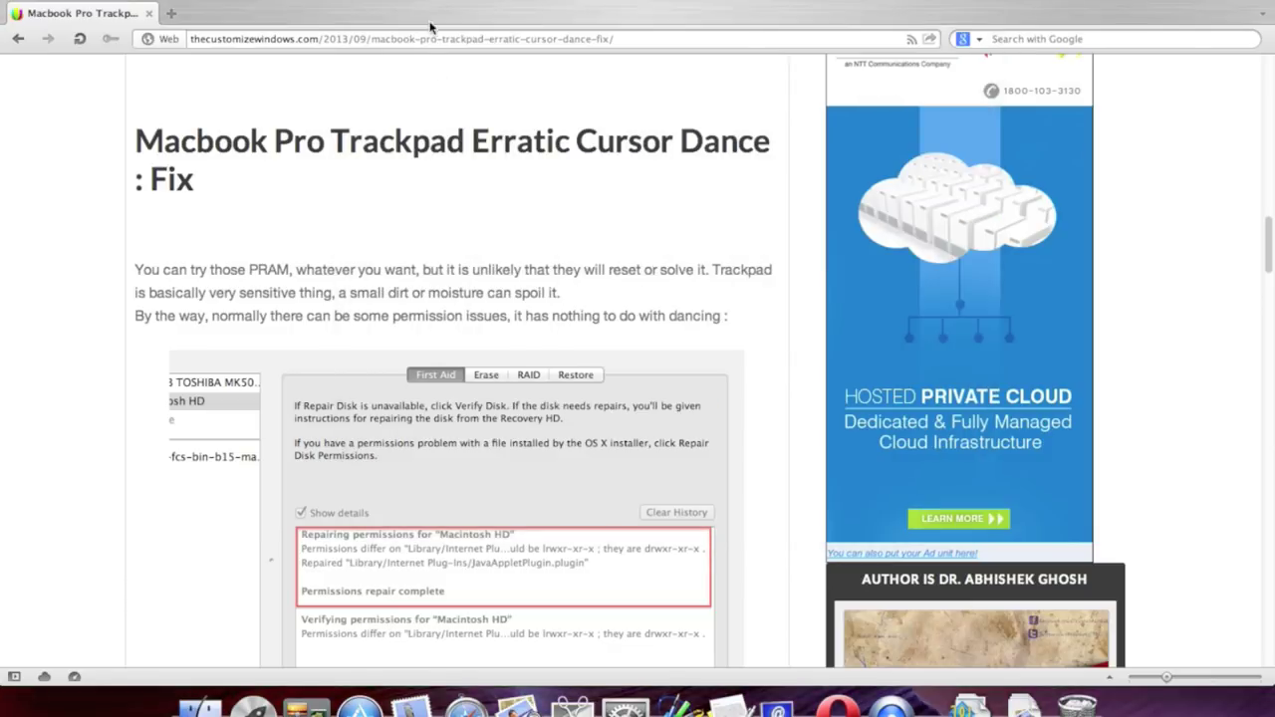
{"action": "scroll", "coordinate": [453, 332], "scroll_direction": "up", "scroll_amount": 3}
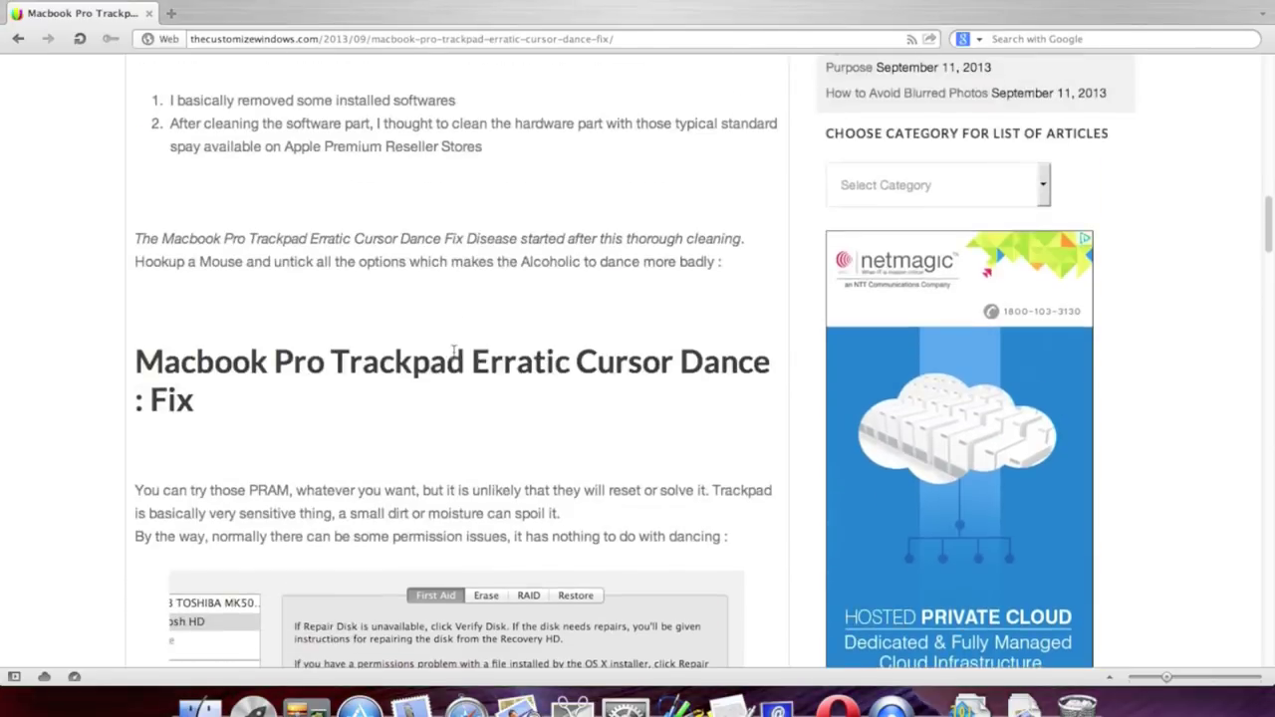
{"action": "scroll", "coordinate": [422, 276], "scroll_direction": "down", "scroll_amount": 2}
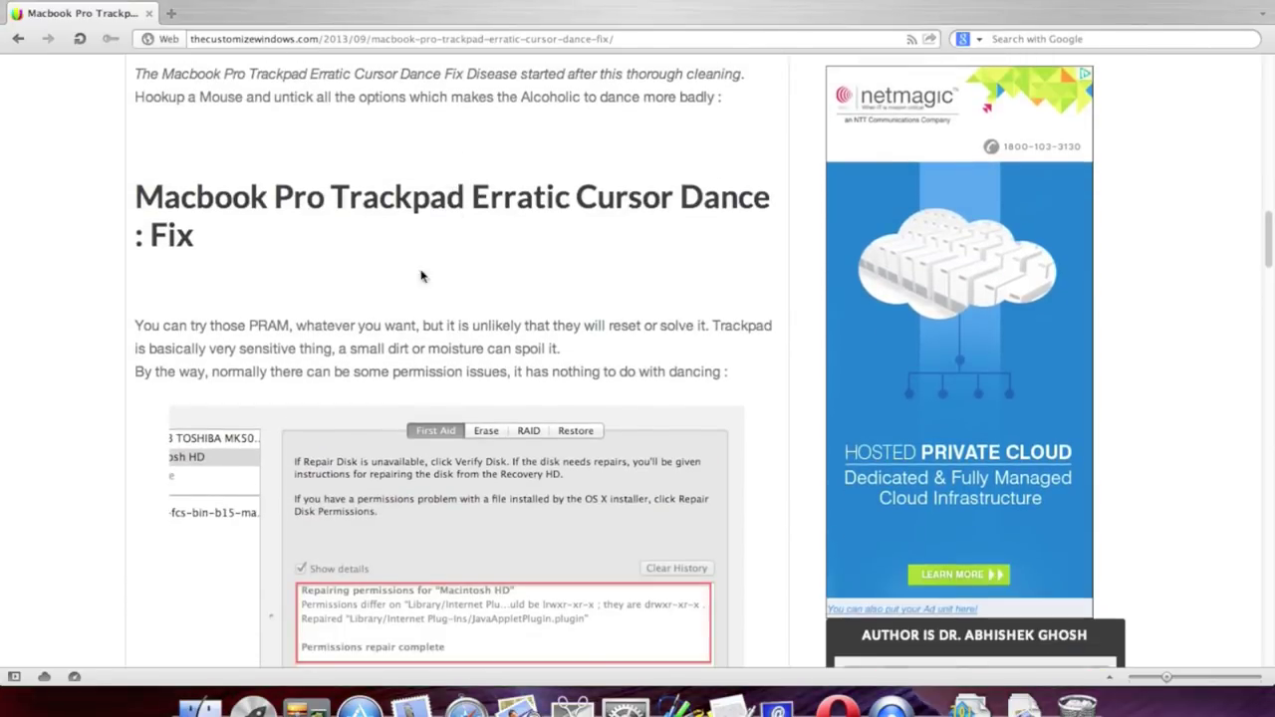
{"action": "double_click", "coordinate": [256, 323]}
{"action": "scroll", "coordinate": [539, 299], "scroll_direction": "up", "scroll_amount": 2}
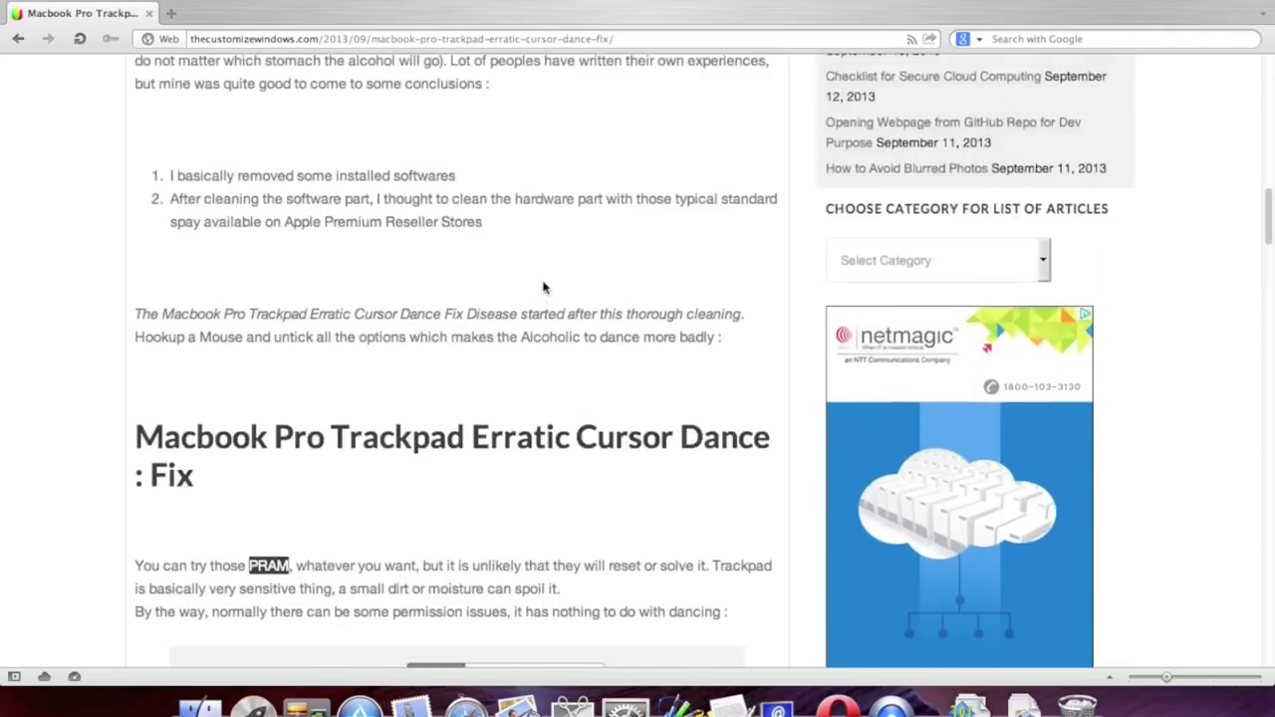
{"action": "scroll", "coordinate": [539, 299], "scroll_direction": "down", "scroll_amount": 4}
{"action": "scroll", "coordinate": [539, 299], "scroll_direction": "down", "scroll_amount": 3}
{"action": "scroll", "coordinate": [498, 329], "scroll_direction": "down", "scroll_amount": 4}
{"action": "scroll", "coordinate": [476, 354], "scroll_direction": "down", "scroll_amount": 3}
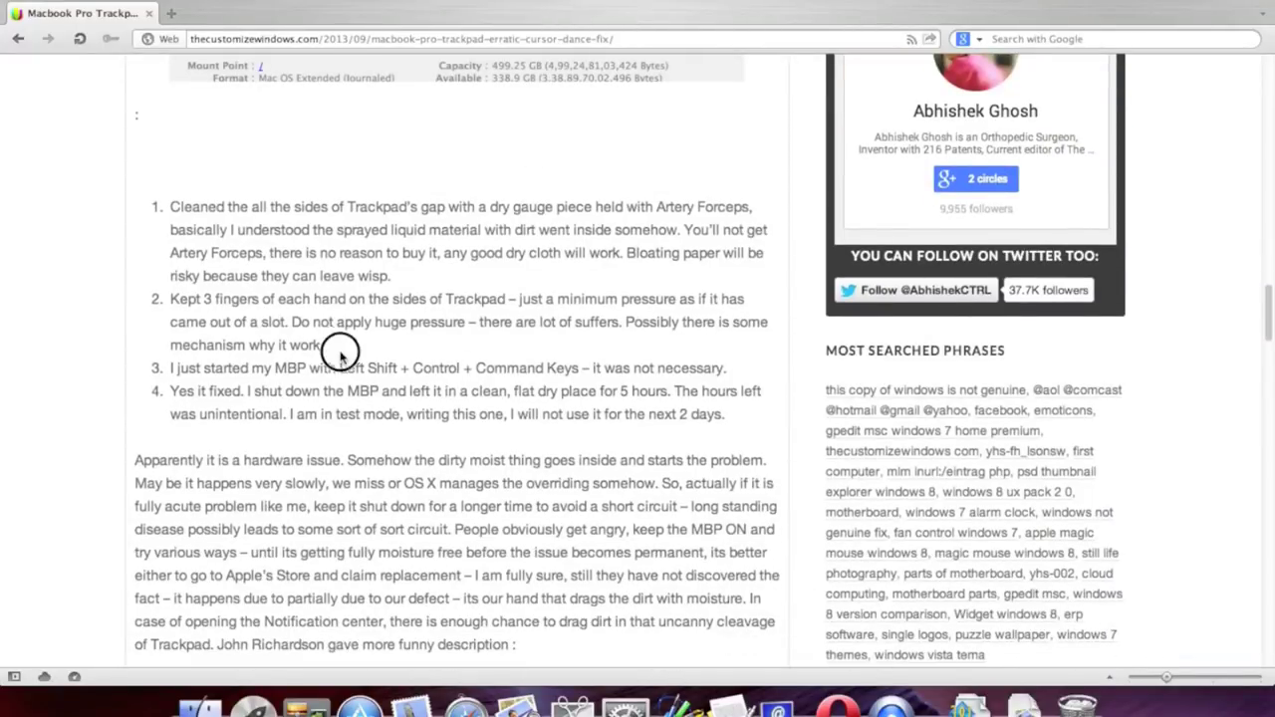
{"action": "left_click_drag", "start_coordinate": [169, 368], "coordinate": [339, 368]}
{"action": "left_click", "coordinate": [343, 373]}
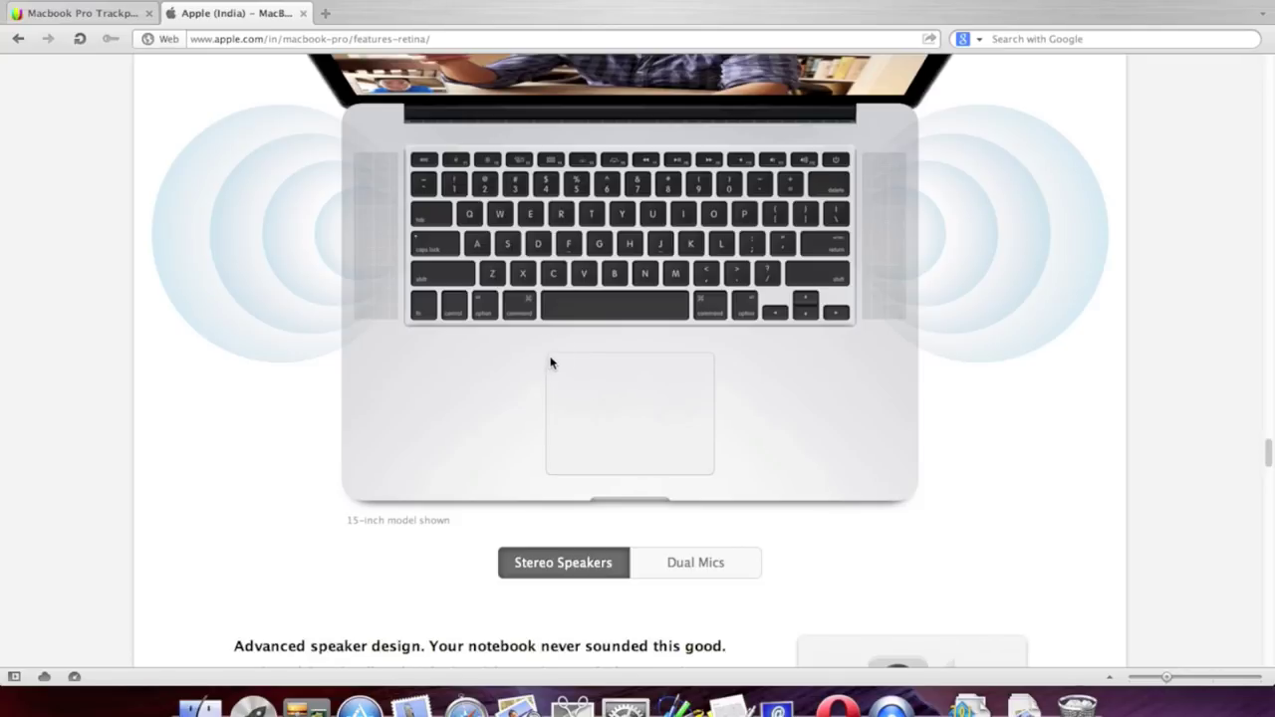
{"action": "mouse_move", "coordinate": [546, 359]}
{"action": "left_mouse_down"}
{"action": "mouse_move", "coordinate": [613, 360]}
{"action": "mouse_move", "coordinate": [583, 386]}
{"action": "left_mouse_up"}
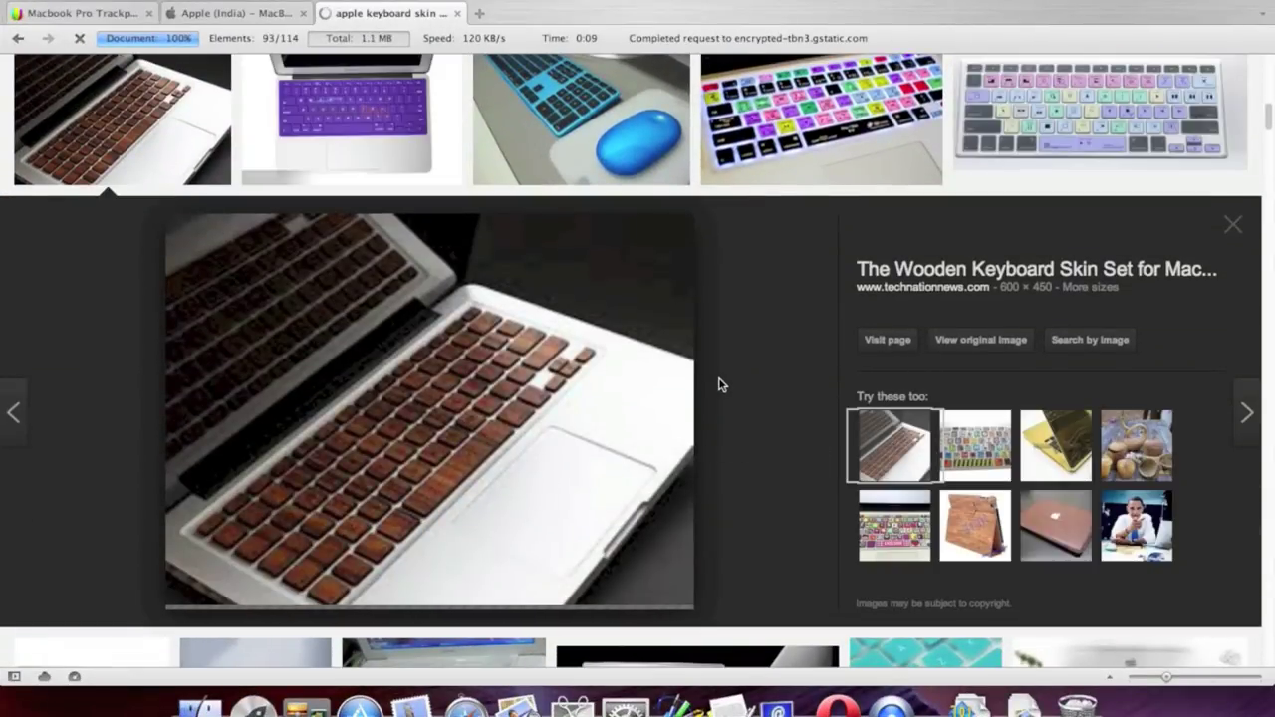
{"action": "scroll", "coordinate": [743, 377], "scroll_direction": "up", "scroll_amount": 5}
{"action": "mouse_move", "coordinate": [678, 135]}
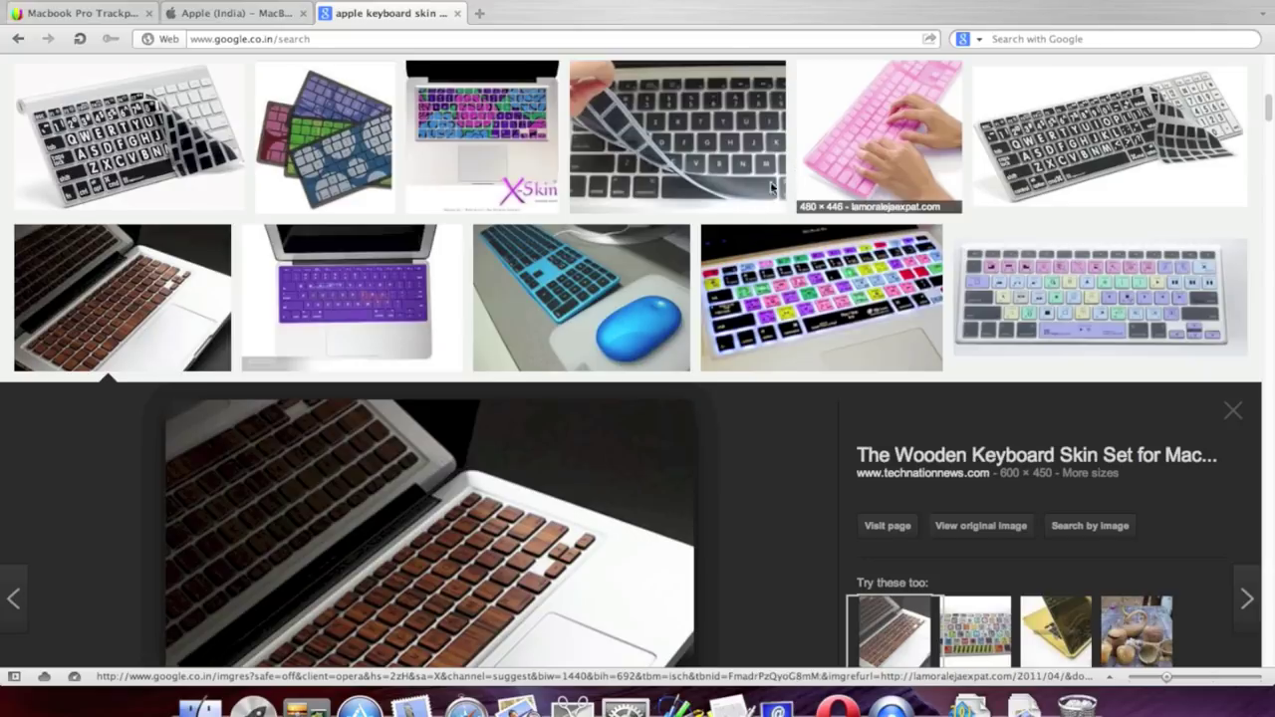
{"action": "scroll", "coordinate": [698, 199], "scroll_direction": "up", "scroll_amount": 2}
{"action": "scroll", "coordinate": [719, 236], "scroll_direction": "down", "scroll_amount": 5}
{"action": "scroll", "coordinate": [720, 237], "scroll_direction": "down", "scroll_amount": 5}
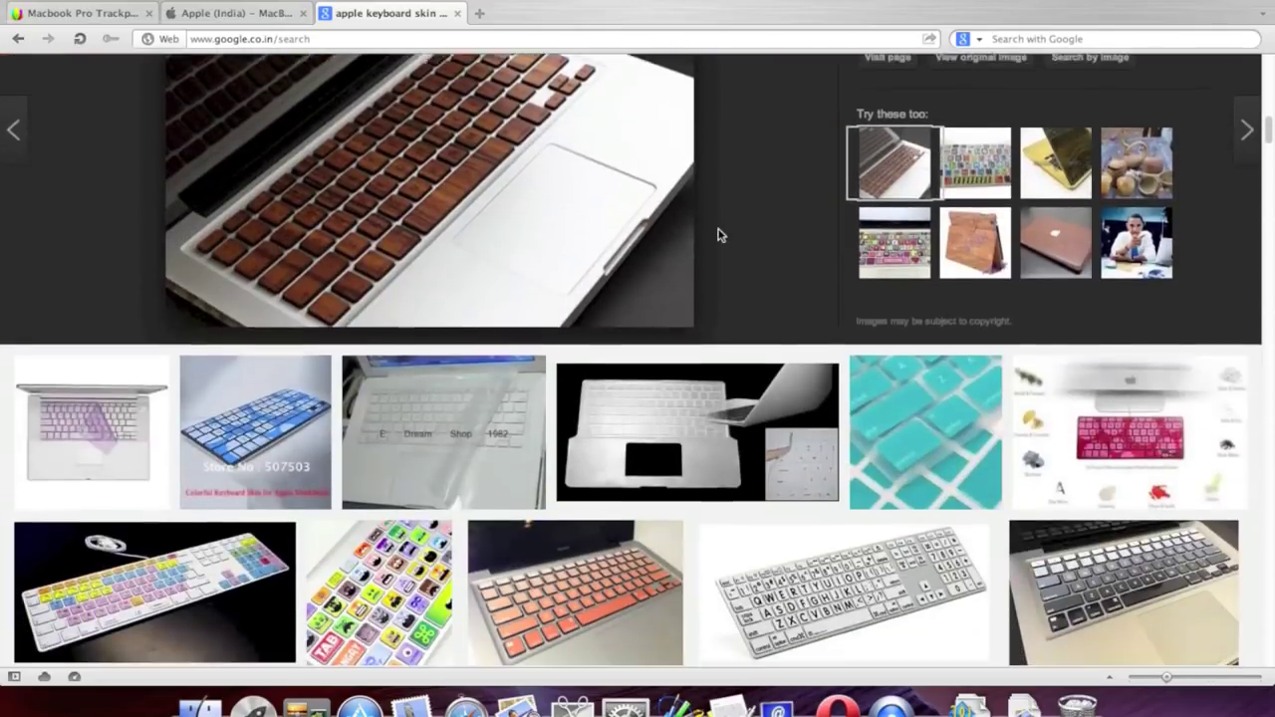
{"action": "scroll", "coordinate": [719, 237], "scroll_direction": "down", "scroll_amount": 3}
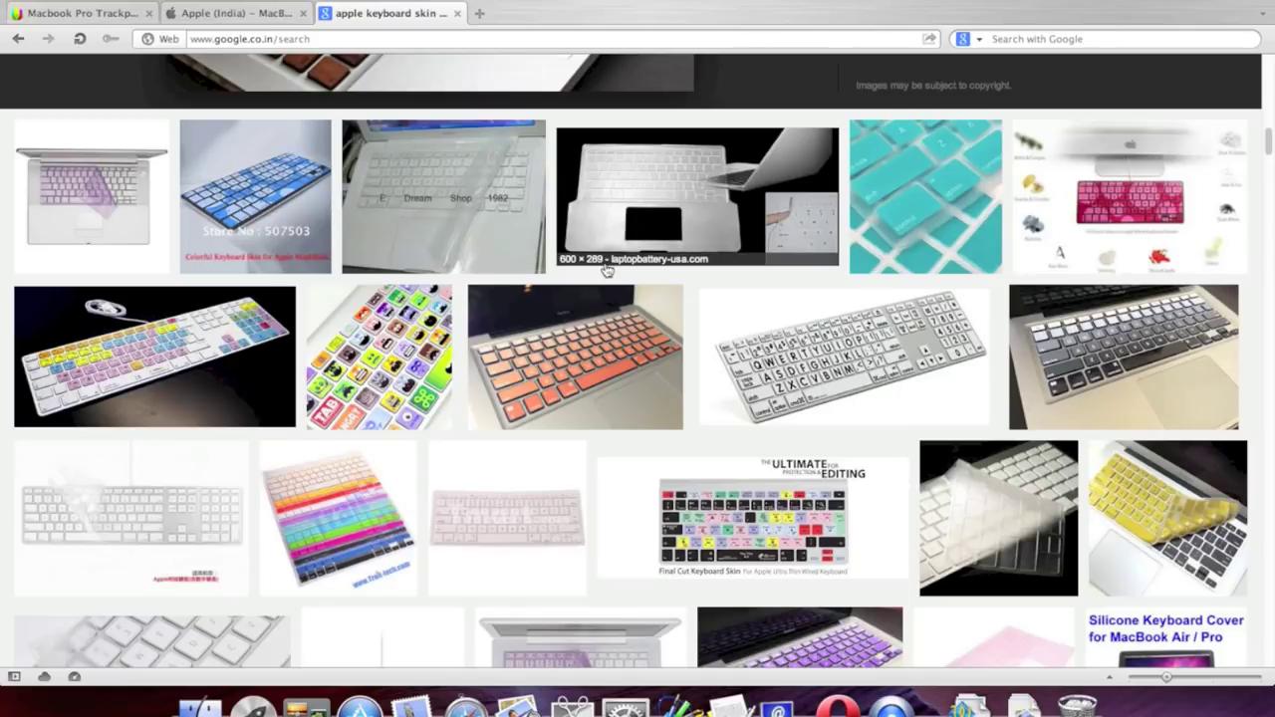
{"action": "scroll", "coordinate": [607, 269], "scroll_direction": "up", "scroll_amount": 2}
{"action": "scroll", "coordinate": [608, 269], "scroll_direction": "down", "scroll_amount": 5}
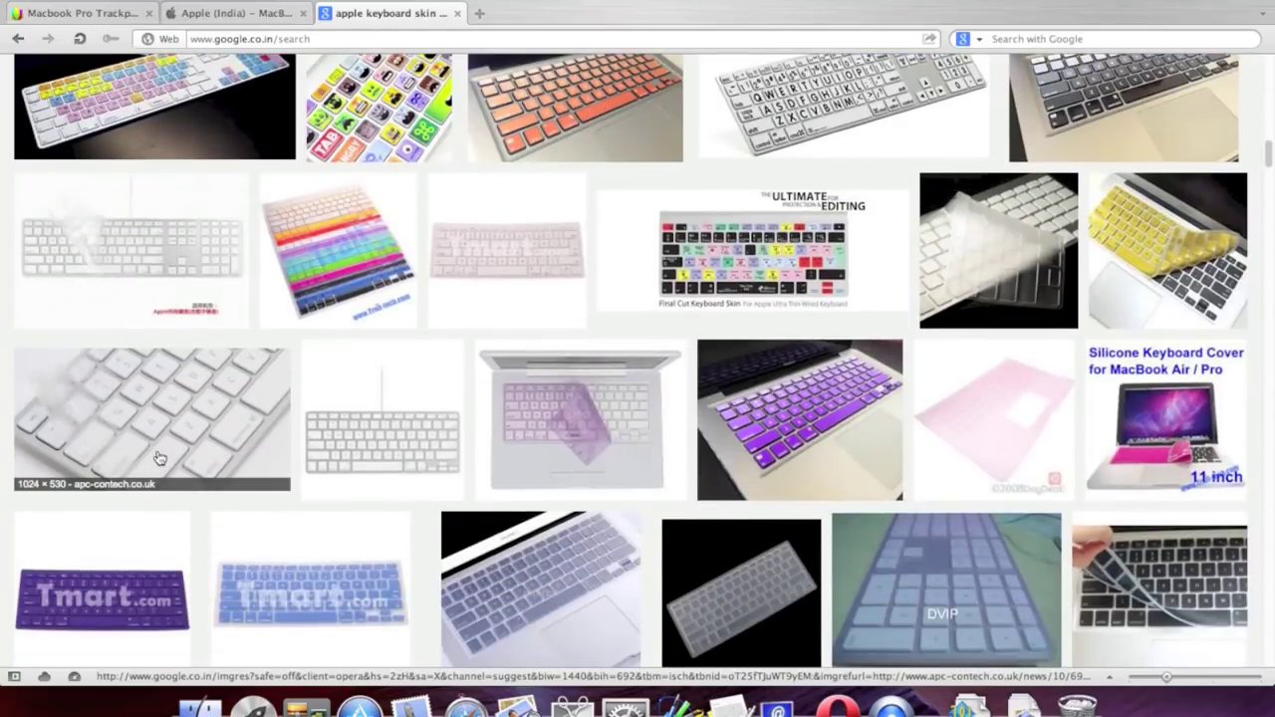
{"action": "scroll", "coordinate": [565, 382], "scroll_direction": "down", "scroll_amount": 5}
{"action": "scroll", "coordinate": [565, 382], "scroll_direction": "down", "scroll_amount": 4}
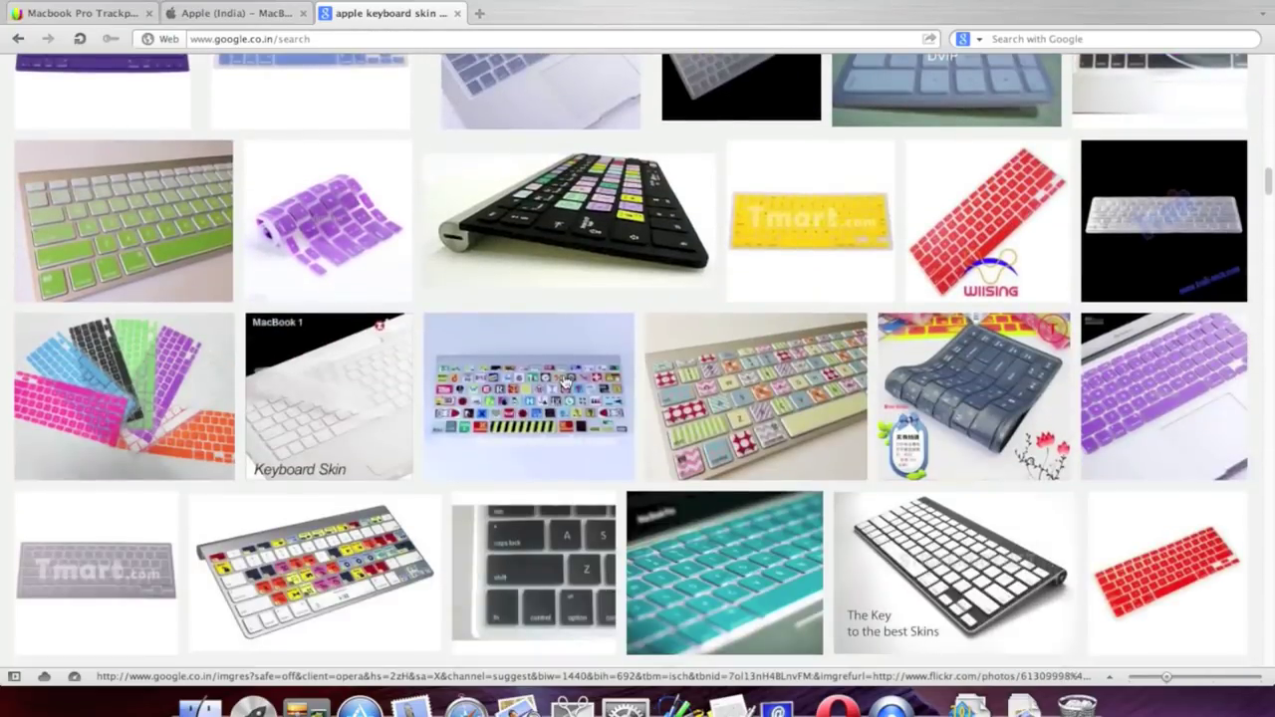
{"action": "scroll", "coordinate": [565, 382], "scroll_direction": "down", "scroll_amount": 3}
{"action": "scroll", "coordinate": [565, 382], "scroll_direction": "down", "scroll_amount": 1}
{"action": "scroll", "coordinate": [565, 382], "scroll_direction": "down", "scroll_amount": 4}
{"action": "scroll", "coordinate": [598, 381], "scroll_direction": "down", "scroll_amount": 3}
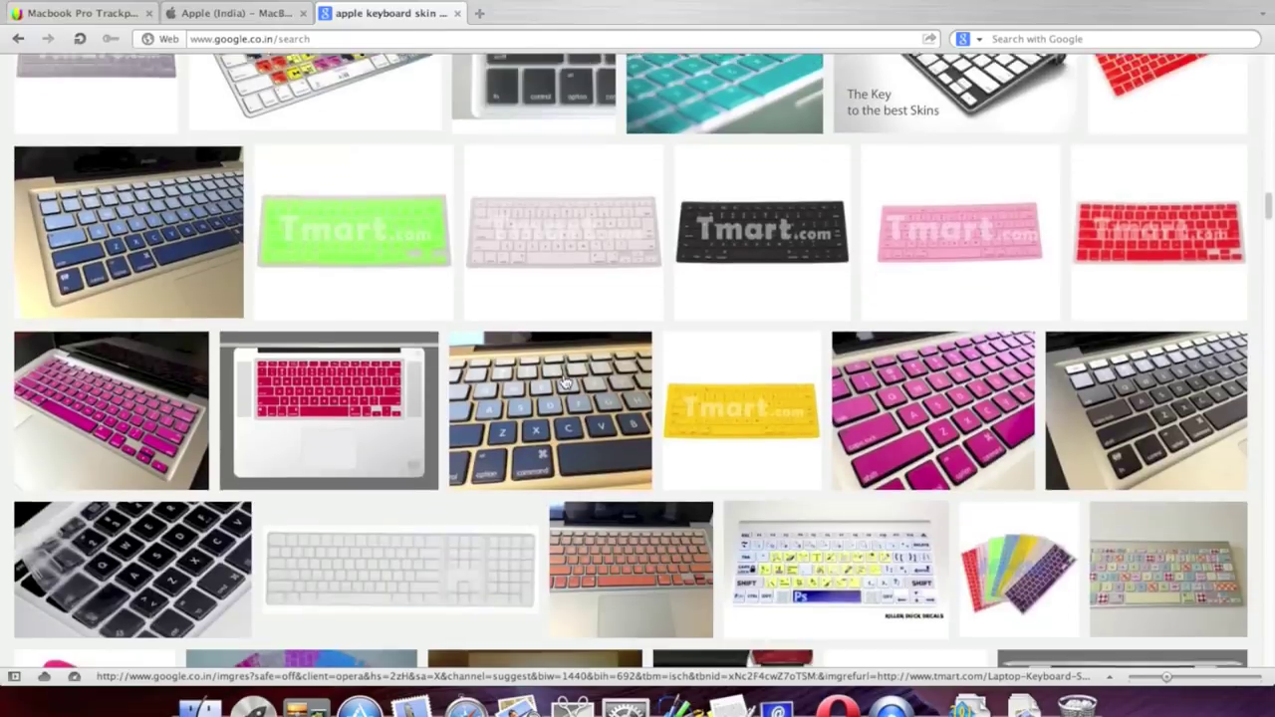
{"action": "scroll", "coordinate": [661, 380], "scroll_direction": "down", "scroll_amount": 1}
{"action": "scroll", "coordinate": [661, 379], "scroll_direction": "down", "scroll_amount": 4}
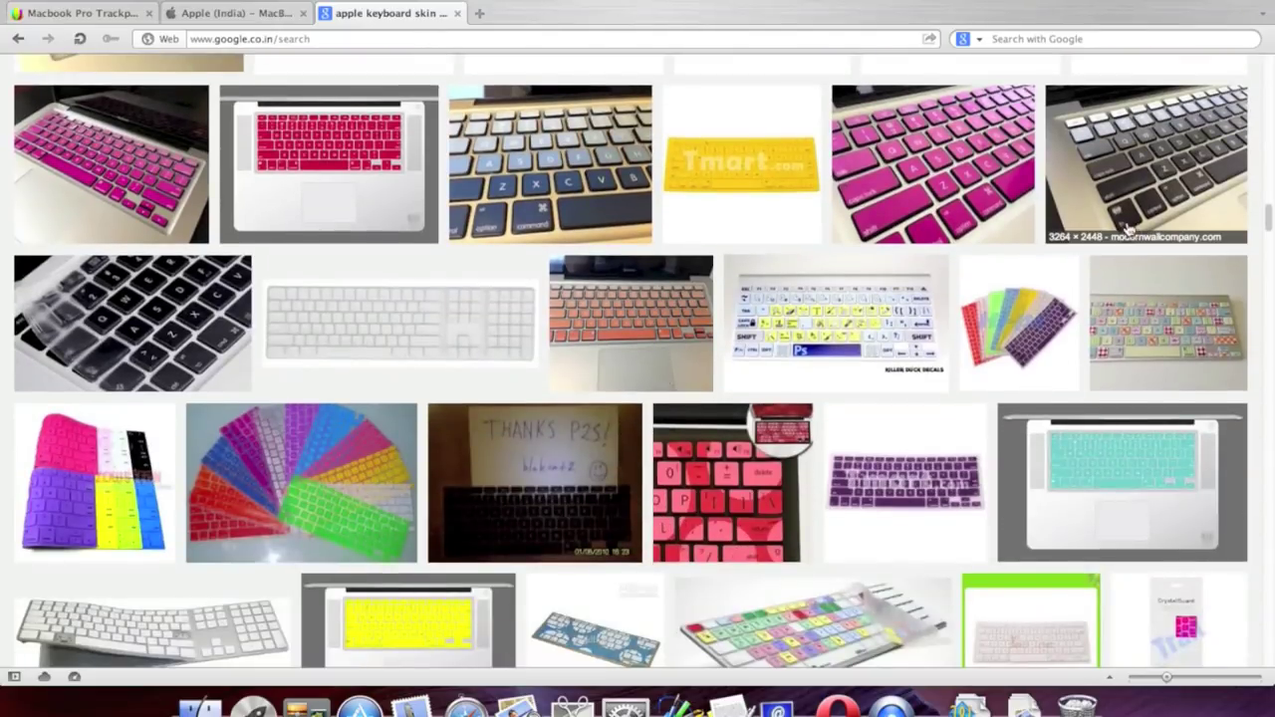
Step: Open the preview of the Apple Keyboard Skin image in the results
{"action": "left_click", "coordinate": [1156, 197]}
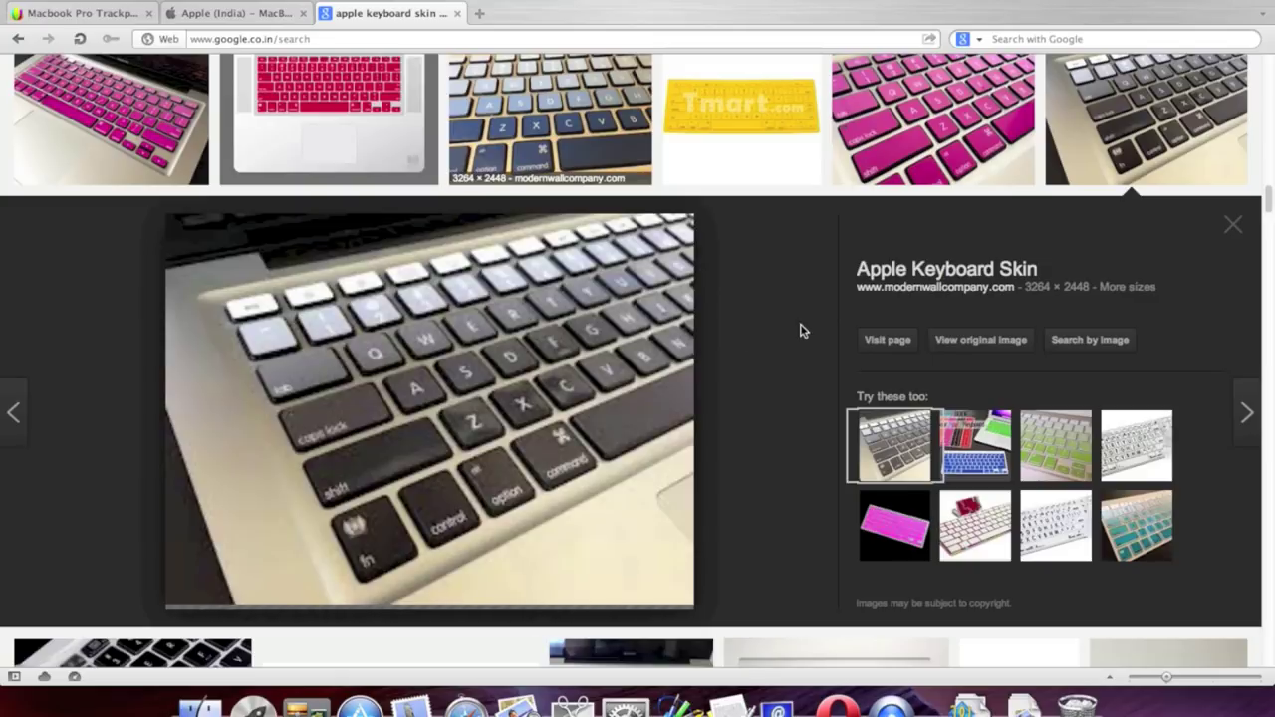
{"action": "scroll", "coordinate": [806, 307], "scroll_direction": "up", "scroll_amount": 2}
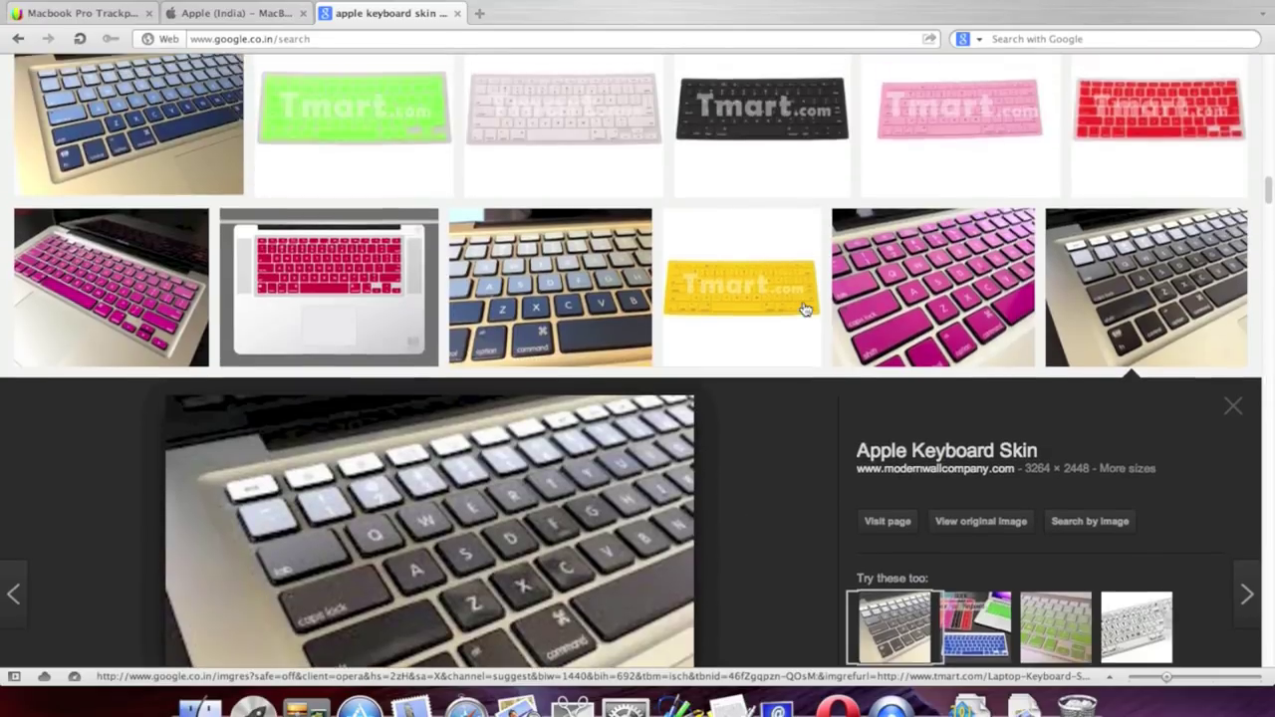
{"action": "scroll", "coordinate": [805, 306], "scroll_direction": "down", "scroll_amount": 10}
{"action": "scroll", "coordinate": [805, 307], "scroll_direction": "down", "scroll_amount": 3}
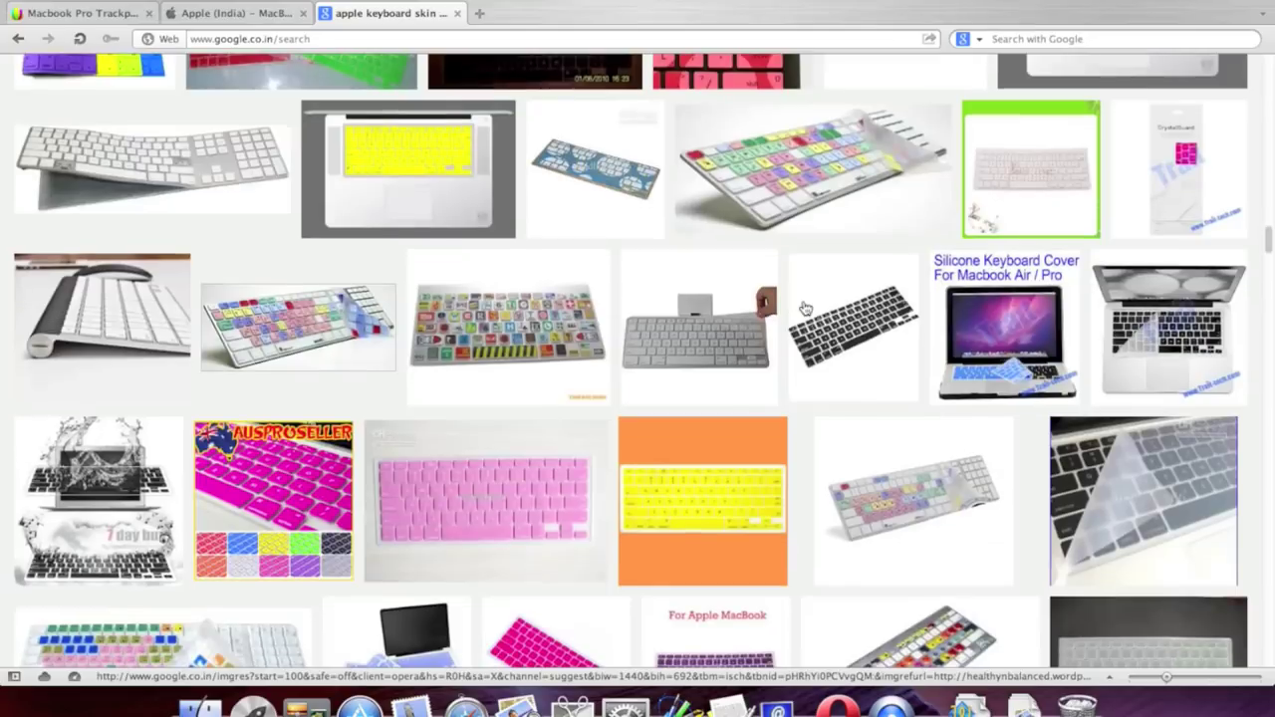
{"action": "scroll", "coordinate": [805, 307], "scroll_direction": "down", "scroll_amount": 5}
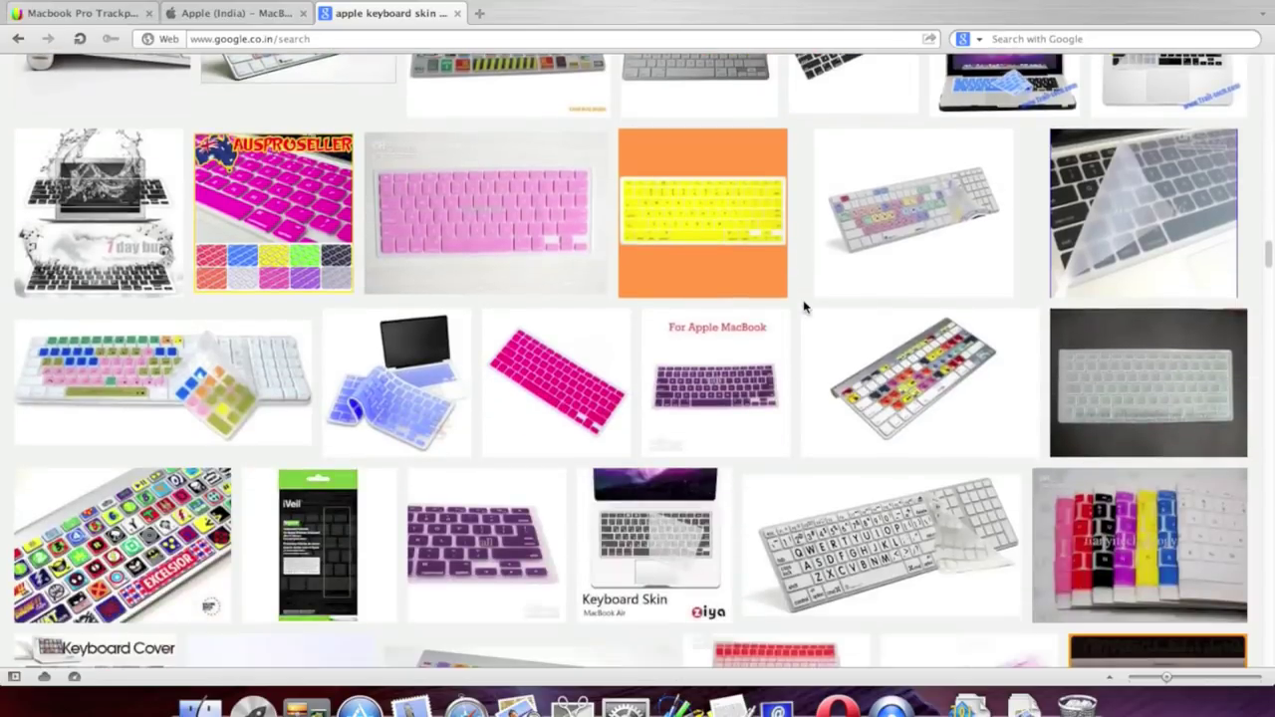
{"action": "scroll", "coordinate": [806, 307], "scroll_direction": "down", "scroll_amount": 5}
{"action": "scroll", "coordinate": [805, 307], "scroll_direction": "down", "scroll_amount": 4}
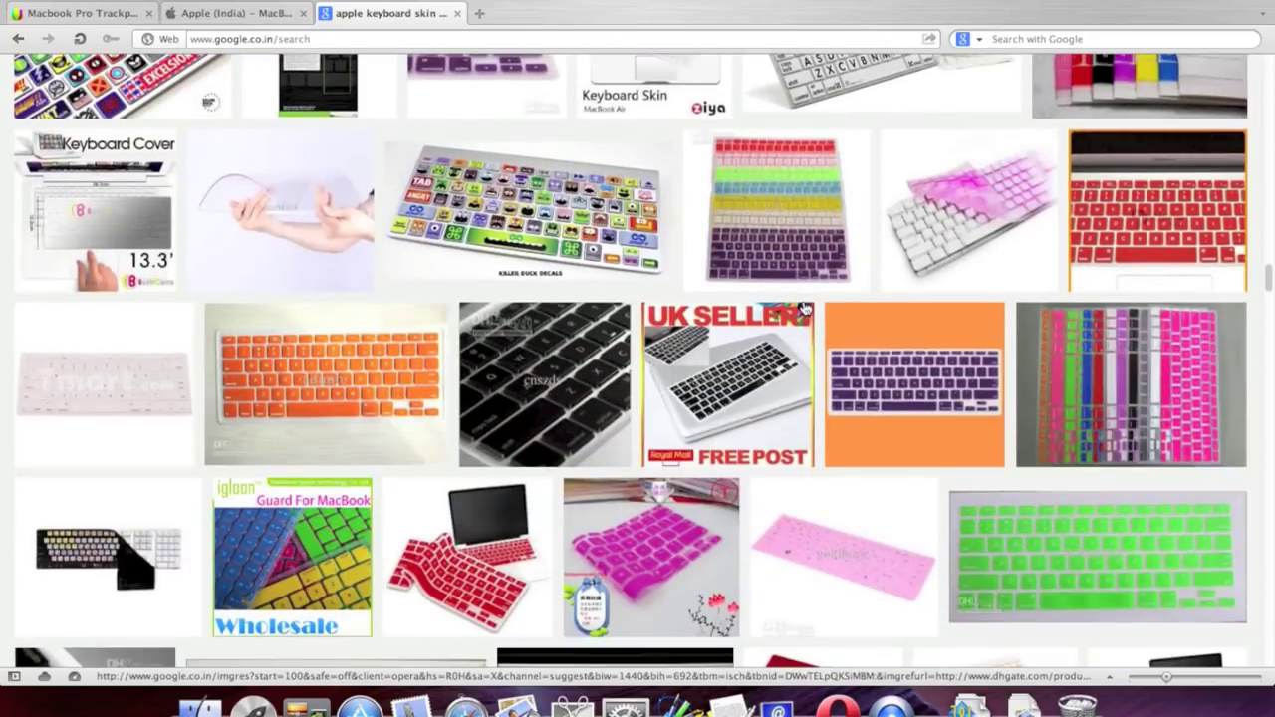
{"action": "scroll", "coordinate": [805, 307], "scroll_direction": "down", "scroll_amount": 2}
{"action": "scroll", "coordinate": [805, 307], "scroll_direction": "down", "scroll_amount": 5}
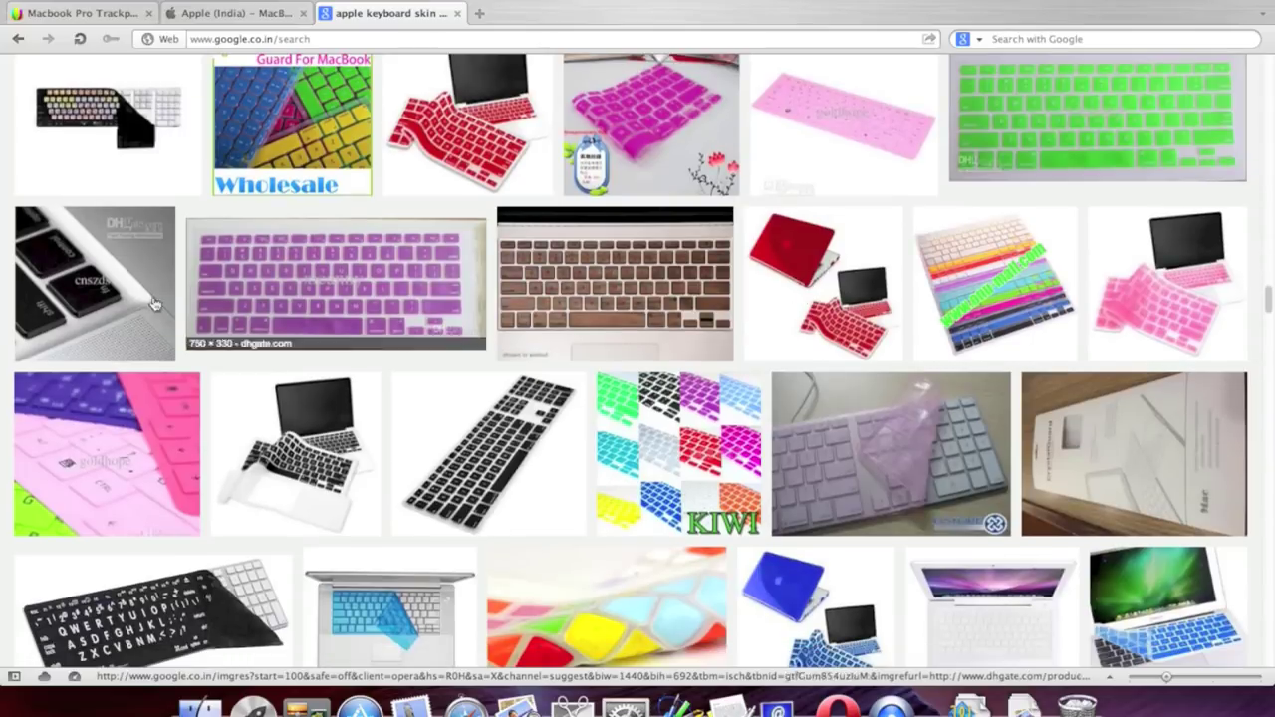
Step: Open the clear silicone MacBook keyboard skin photo as its full-size original
{"action": "left_click", "coordinate": [1000, 485]}
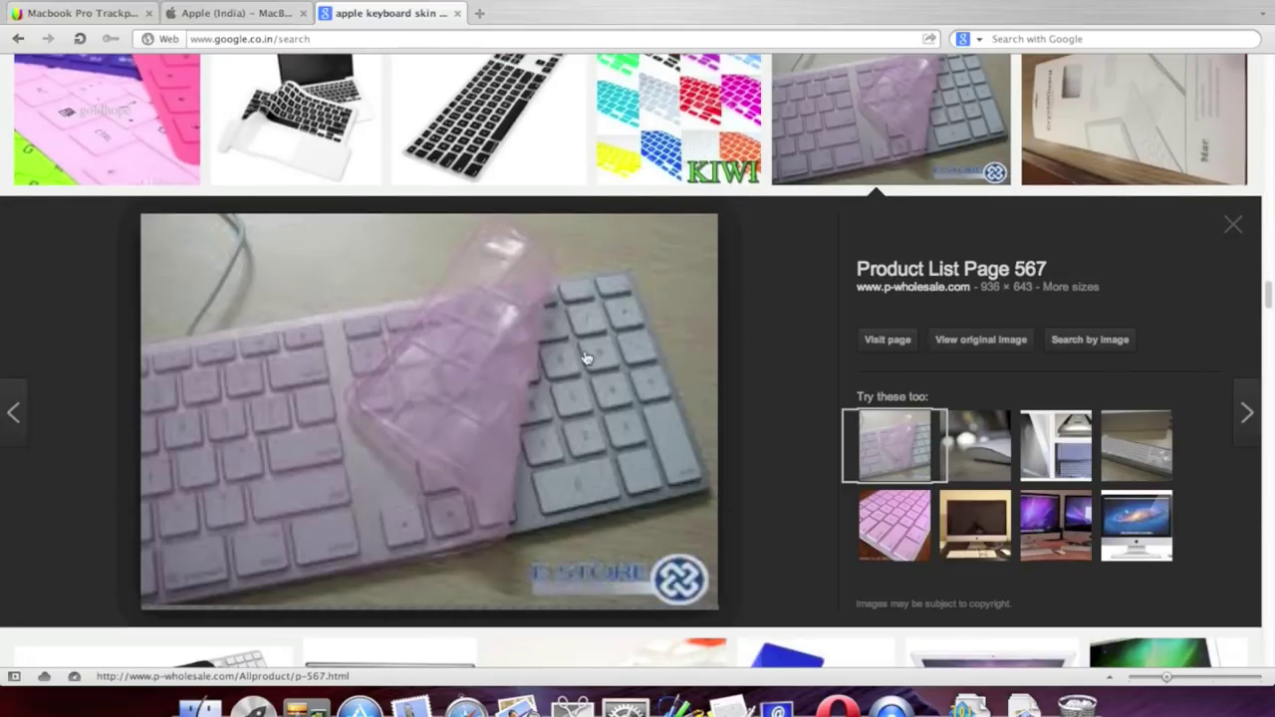
{"action": "left_click", "coordinate": [1234, 225]}
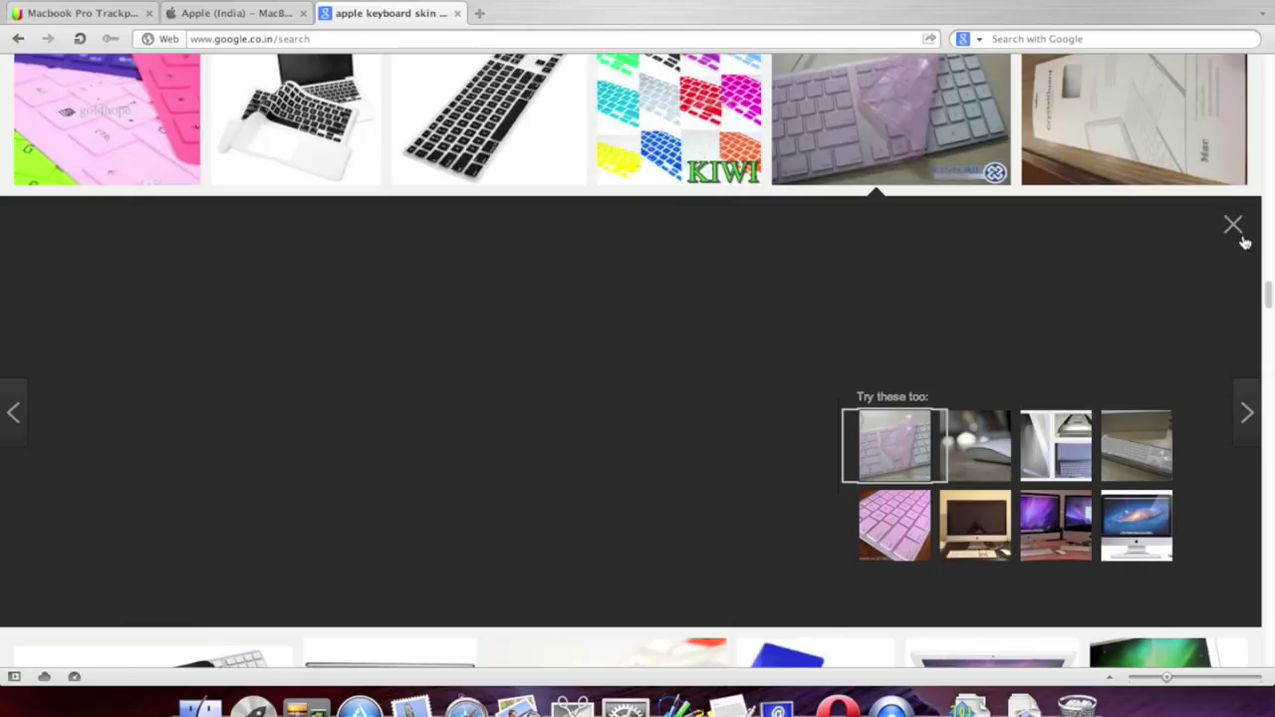
{"action": "scroll", "coordinate": [977, 371], "scroll_direction": "up", "scroll_amount": 3}
{"action": "scroll", "coordinate": [976, 372], "scroll_direction": "down", "scroll_amount": 8}
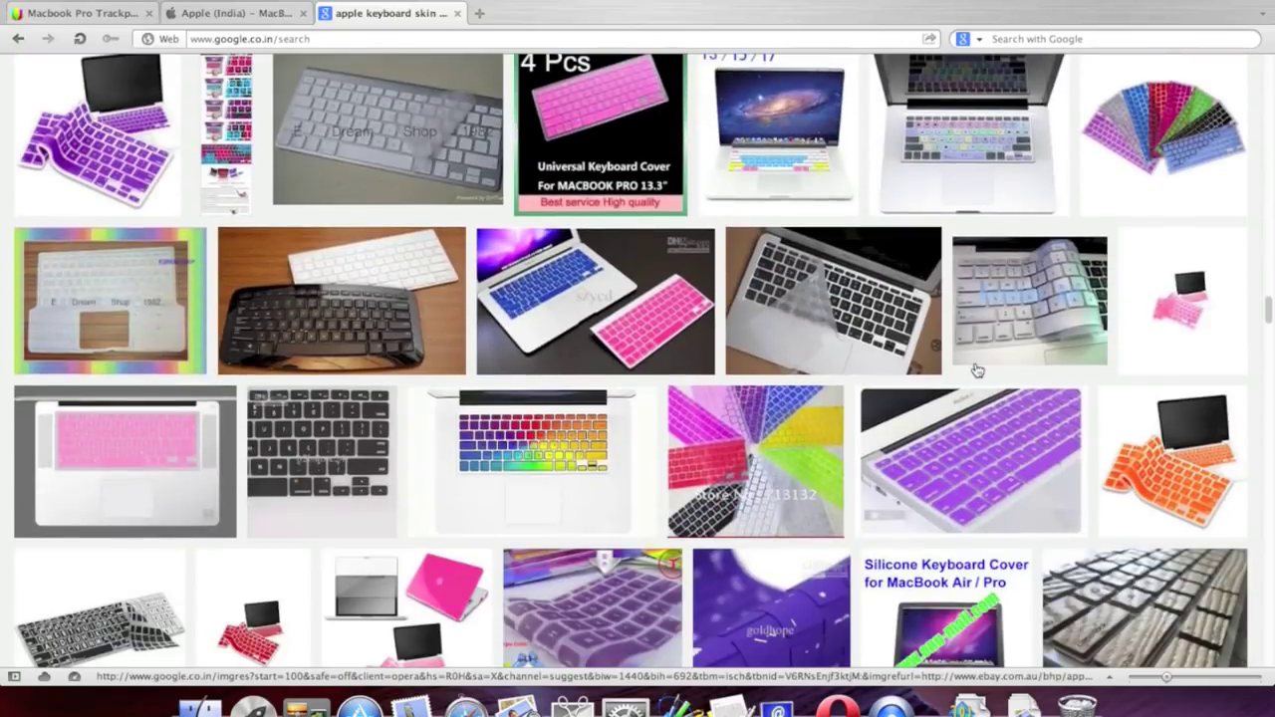
{"action": "left_click", "coordinate": [833, 301]}
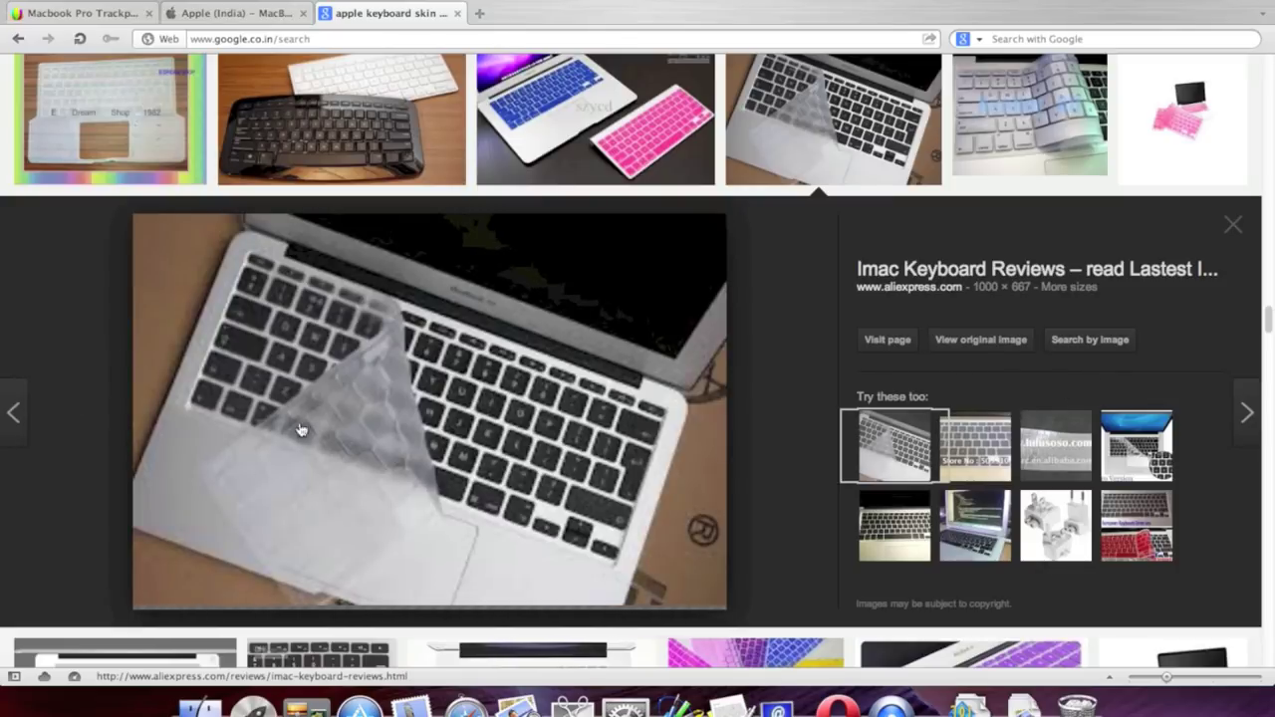
{"action": "left_click", "coordinate": [980, 339]}
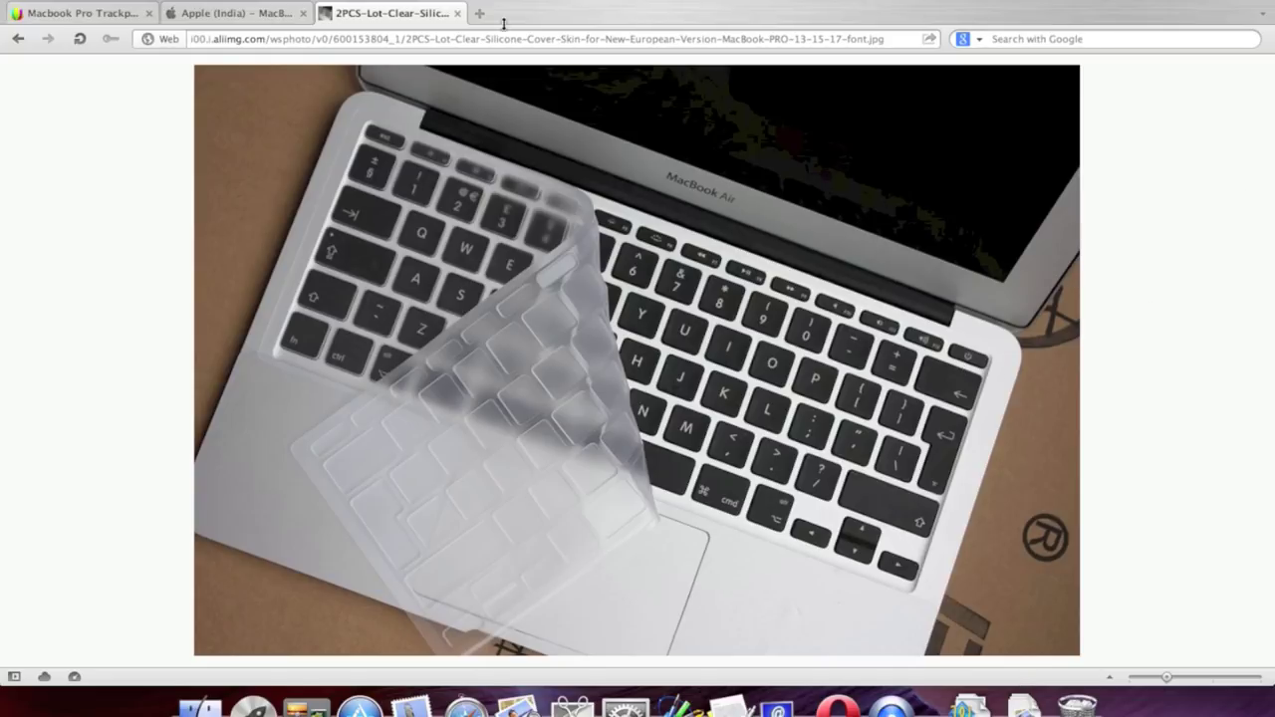
Step: Enter 'iklear' in the address bar to load the iKlear site
{"action": "left_click", "coordinate": [475, 40]}
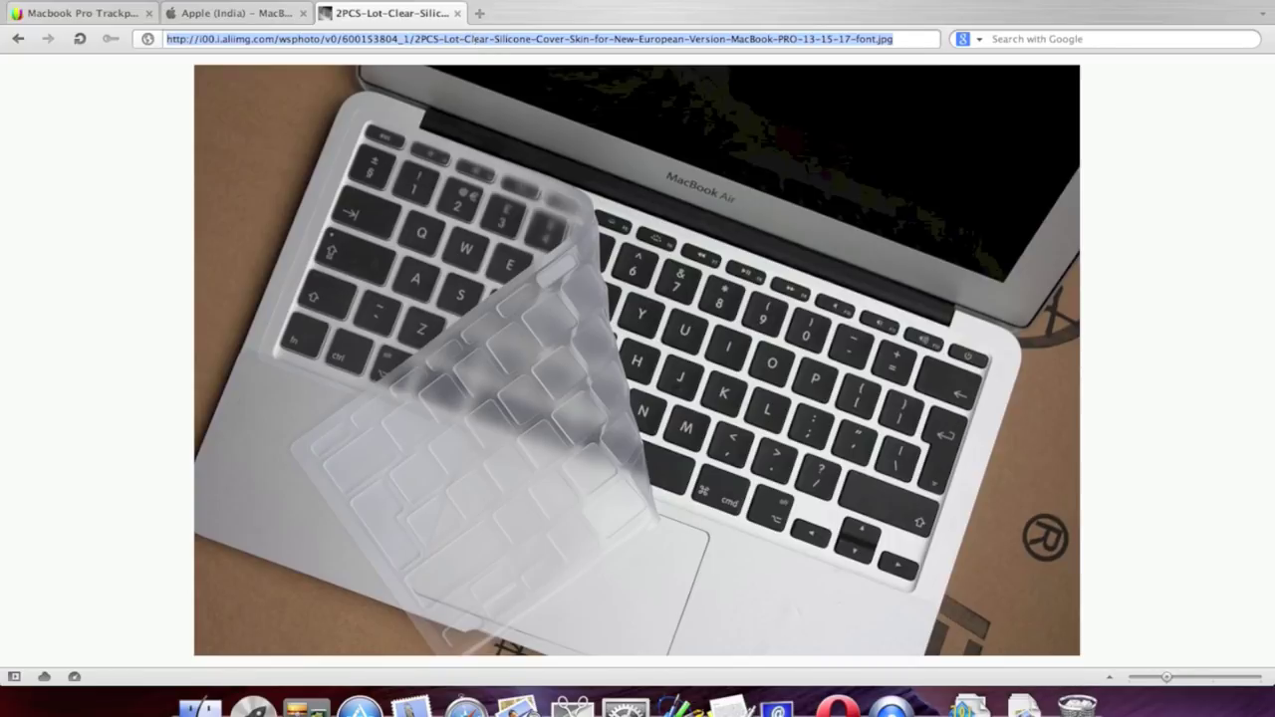
{"action": "type", "text": "iklear"}
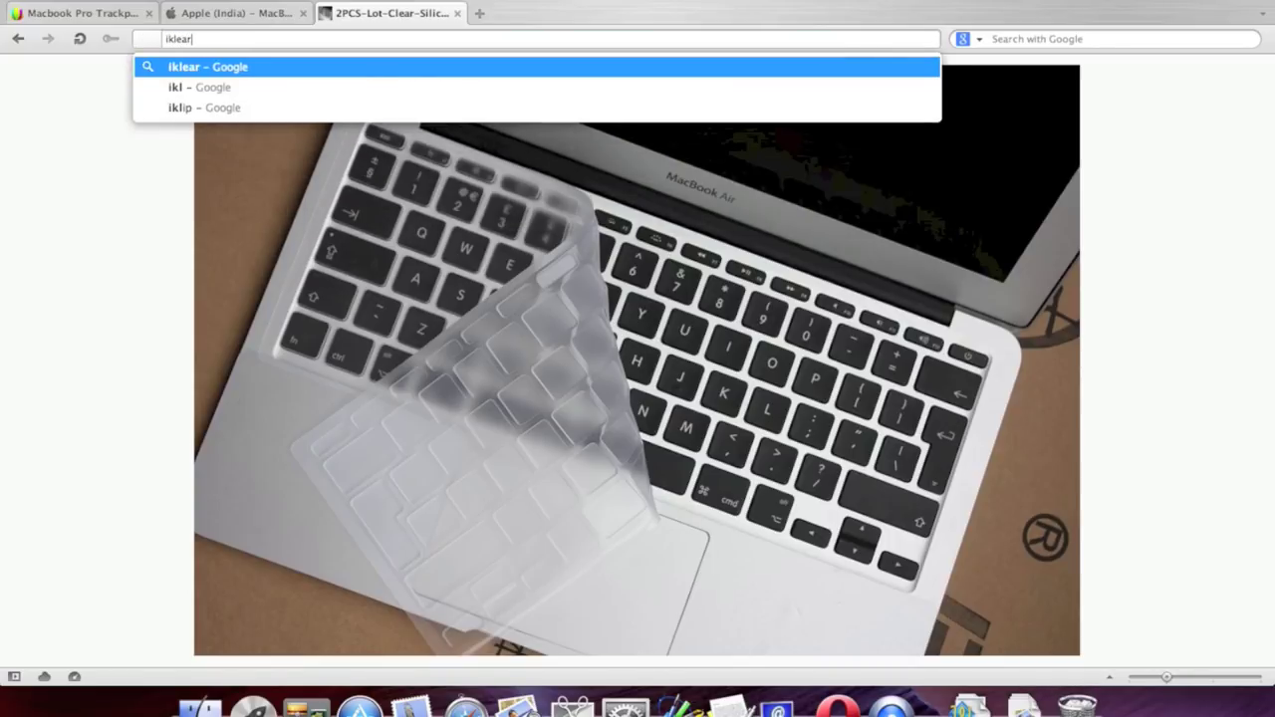
{"action": "key", "text": "Return"}
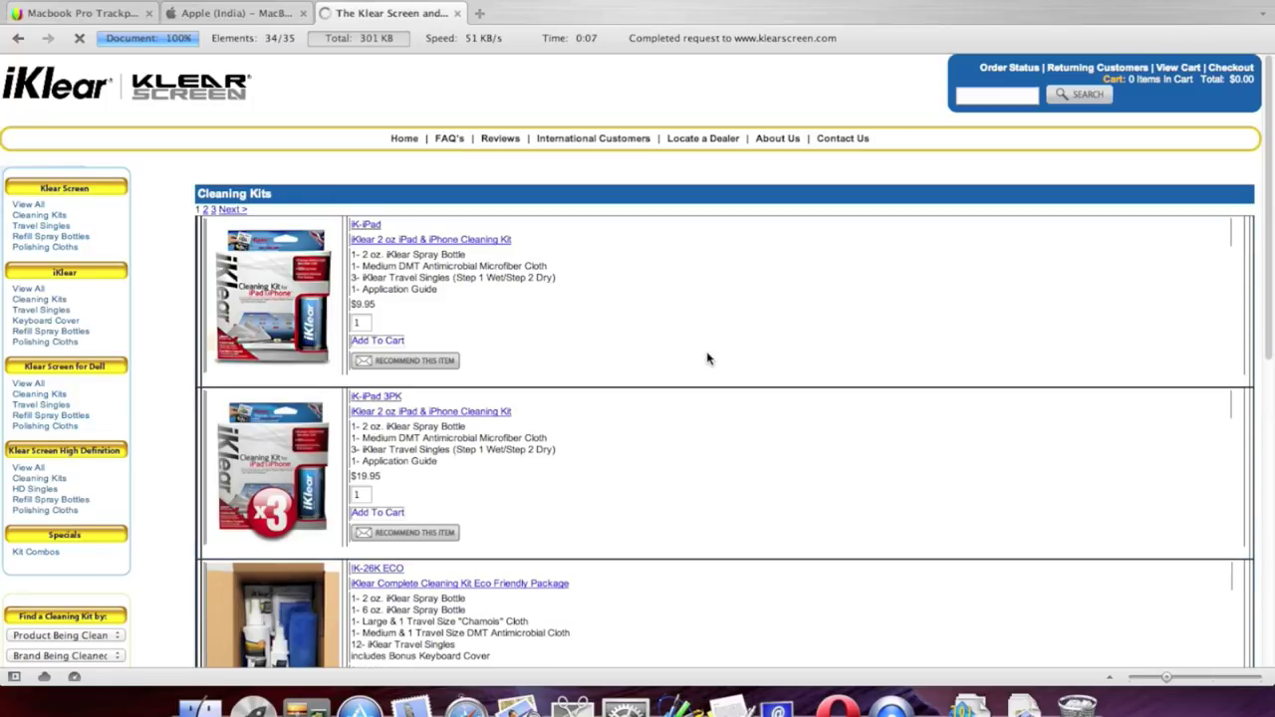
{"action": "scroll", "coordinate": [710, 354], "scroll_direction": "down", "scroll_amount": 5}
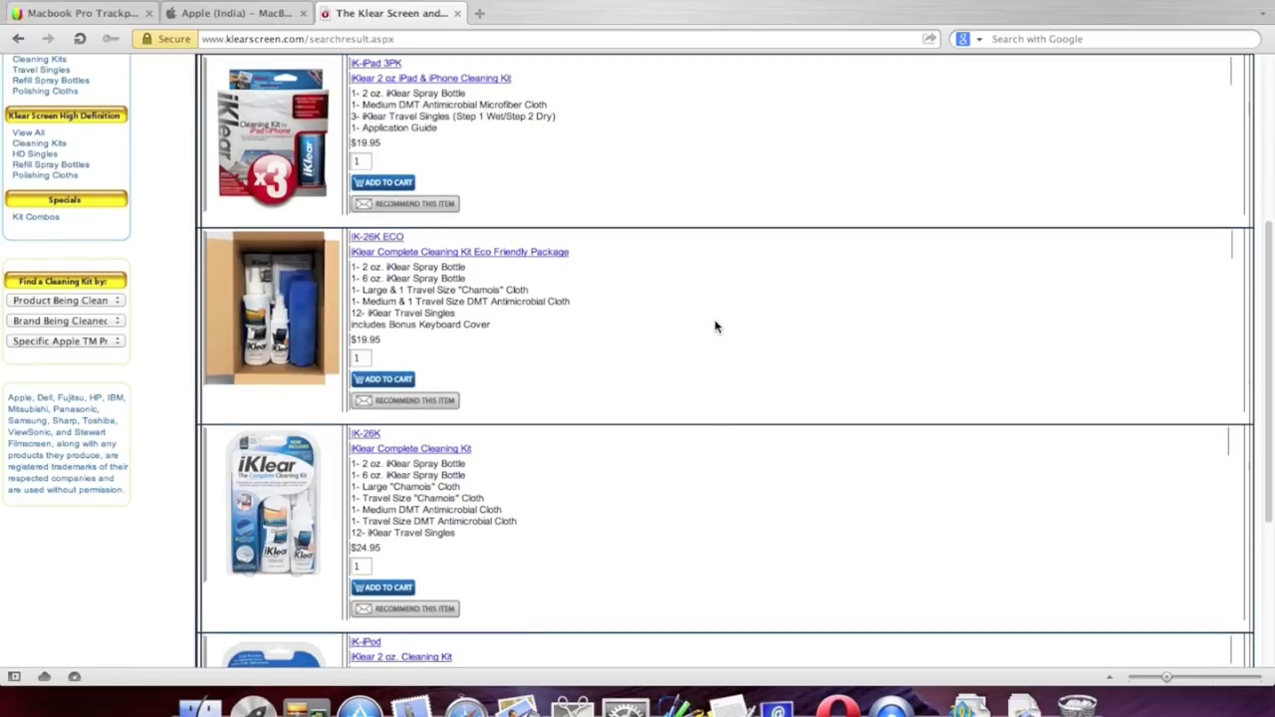
{"action": "scroll", "coordinate": [716, 319], "scroll_direction": "down", "scroll_amount": 3}
{"action": "scroll", "coordinate": [708, 294], "scroll_direction": "down", "scroll_amount": 2}
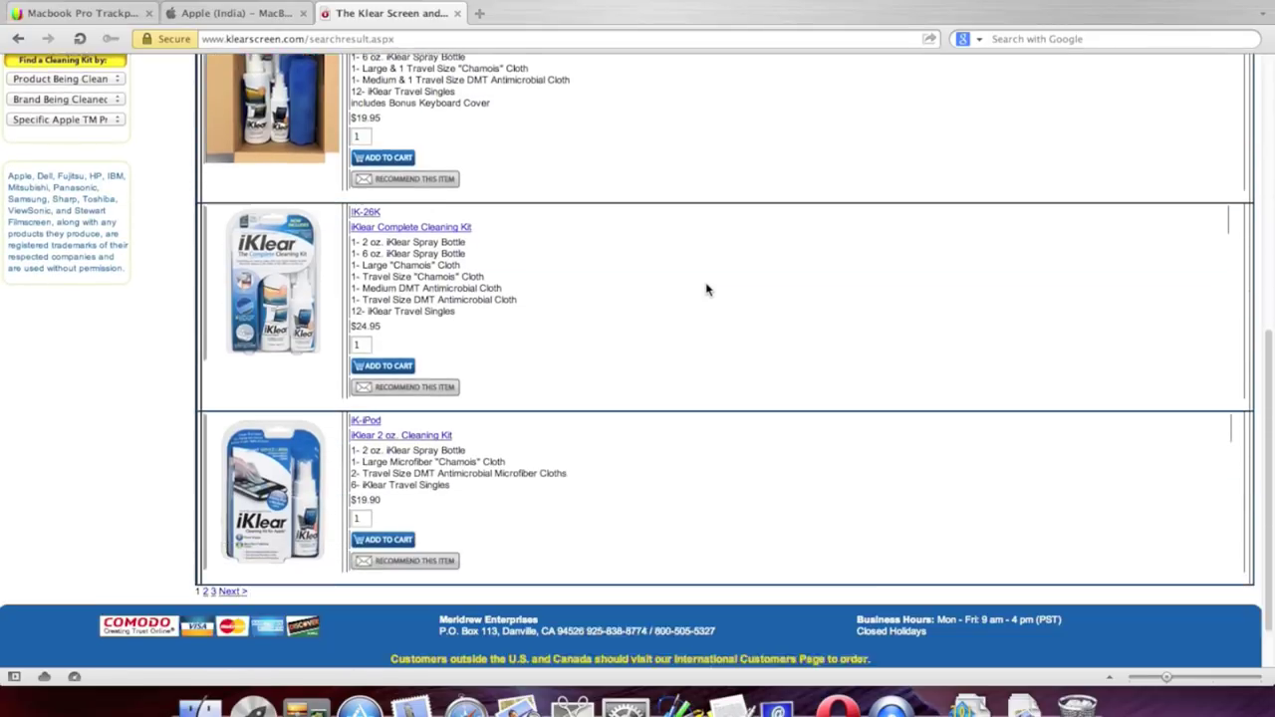
{"action": "scroll", "coordinate": [708, 289], "scroll_direction": "down", "scroll_amount": 1}
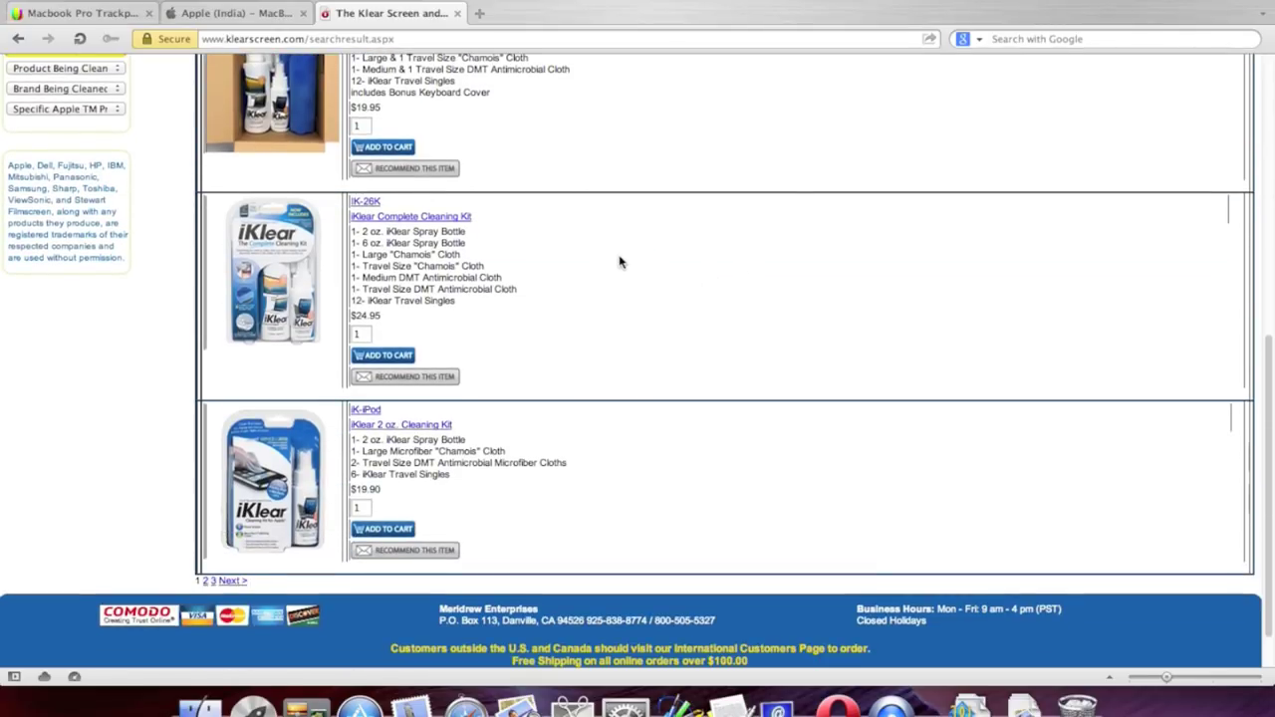
Step: Open the $24.95 iKlear Complete Cleaning Kit page and select part of its contents
{"action": "left_click", "coordinate": [438, 216]}
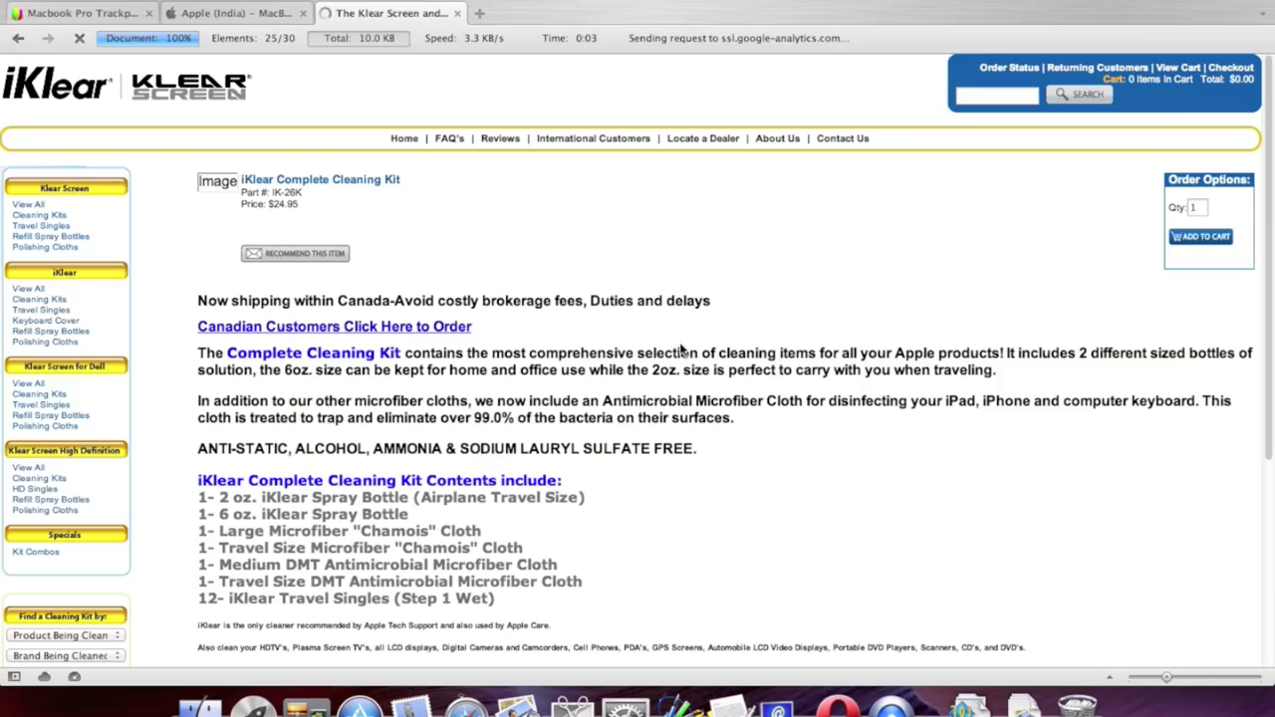
{"action": "scroll", "coordinate": [729, 284], "scroll_direction": "down", "scroll_amount": 5}
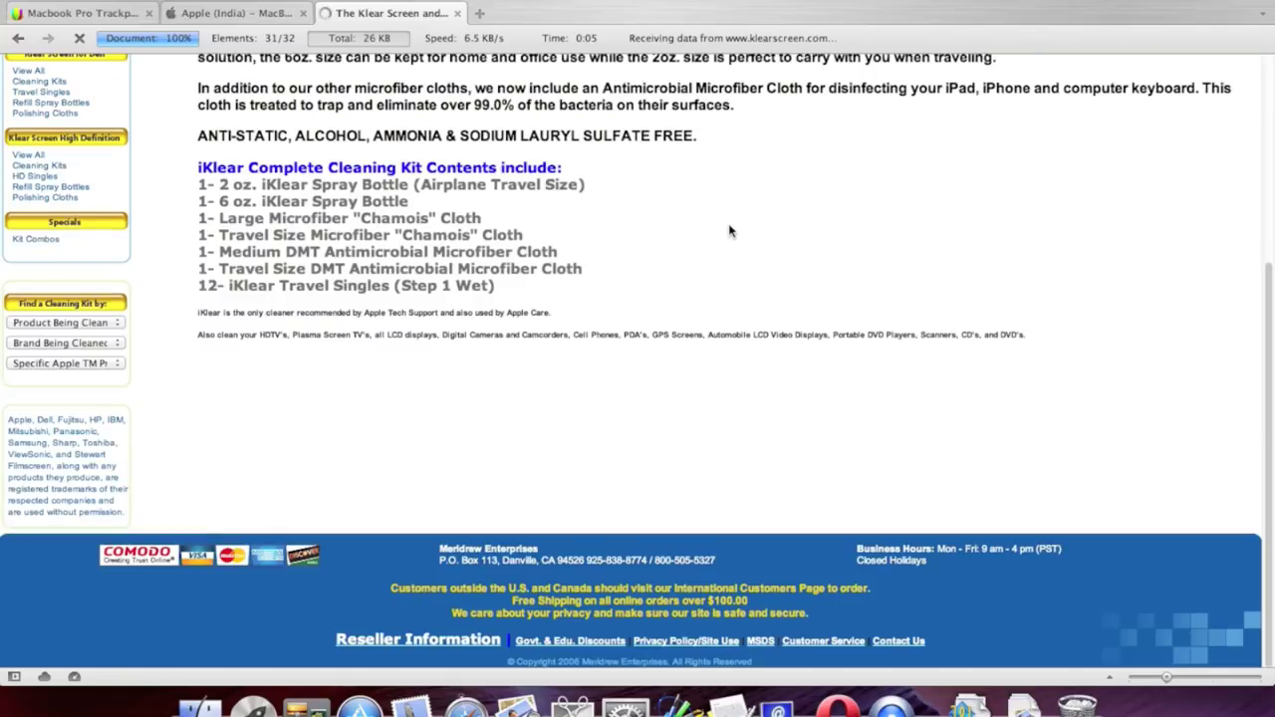
{"action": "scroll", "coordinate": [729, 232], "scroll_direction": "up", "scroll_amount": 3}
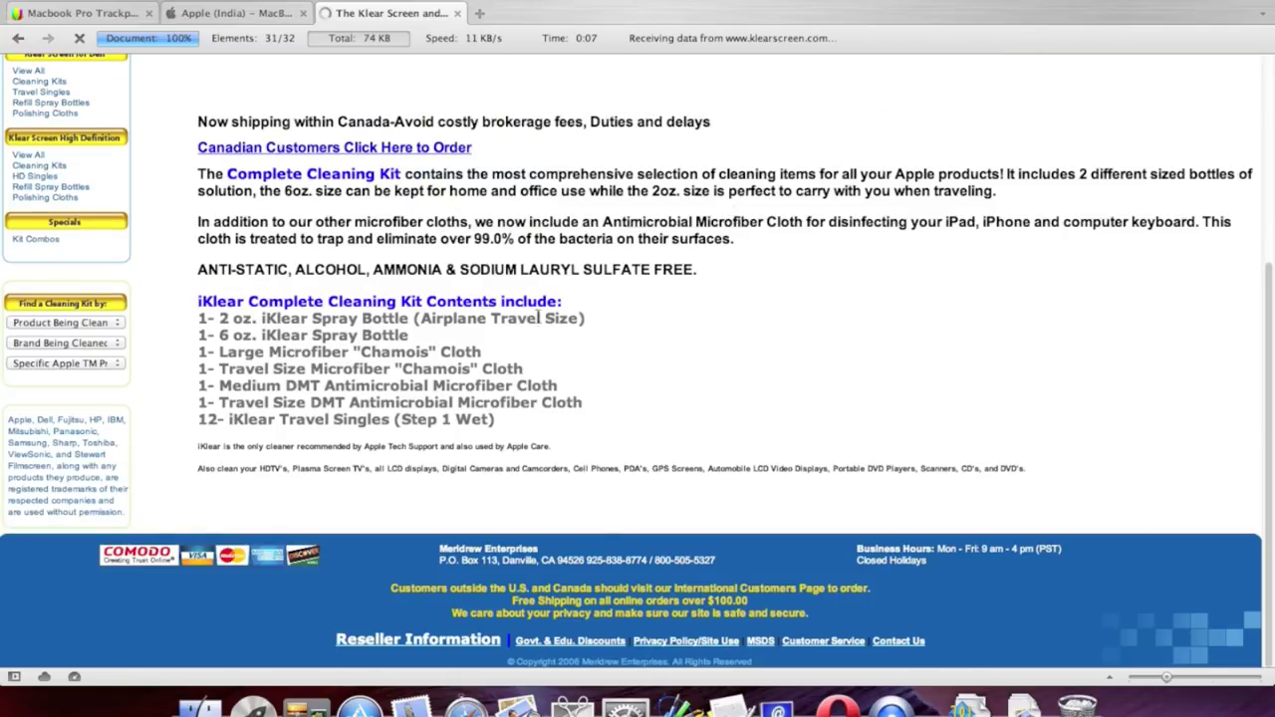
{"action": "left_click_drag", "start_coordinate": [414, 301], "coordinate": [558, 319]}
{"action": "left_click", "coordinate": [605, 341]}
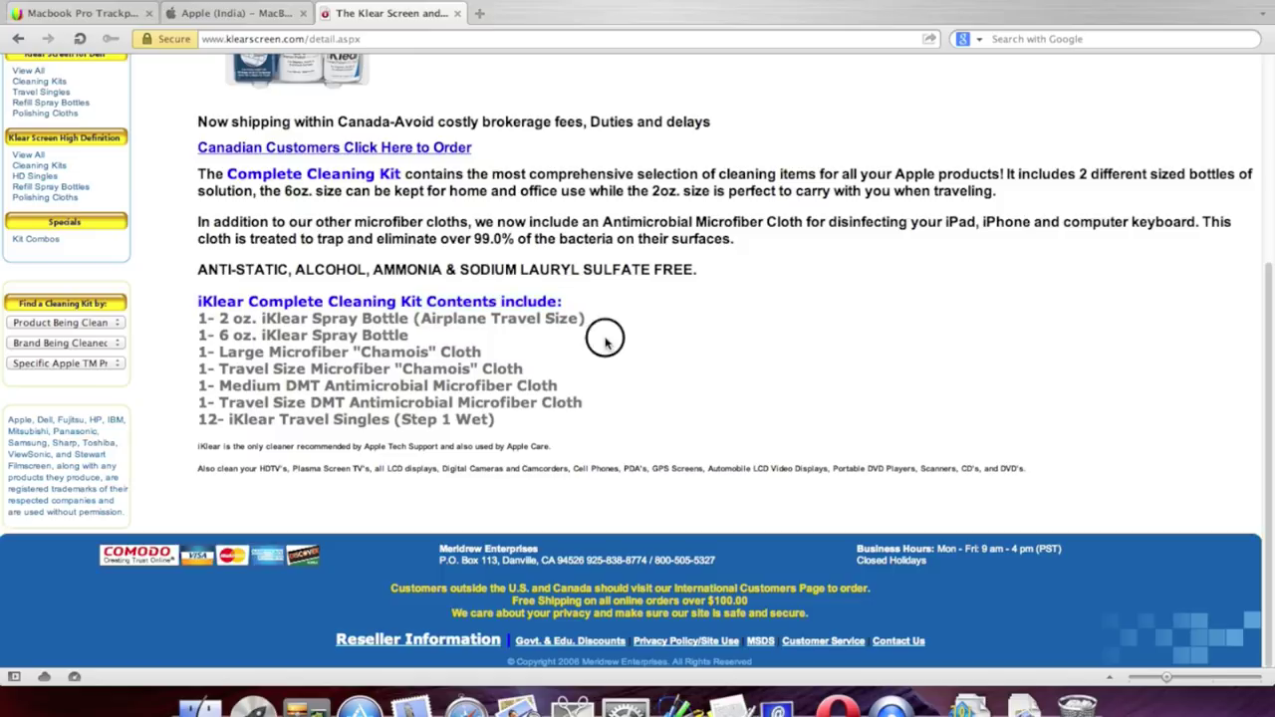
{"action": "scroll", "coordinate": [748, 378], "scroll_direction": "up", "scroll_amount": 3}
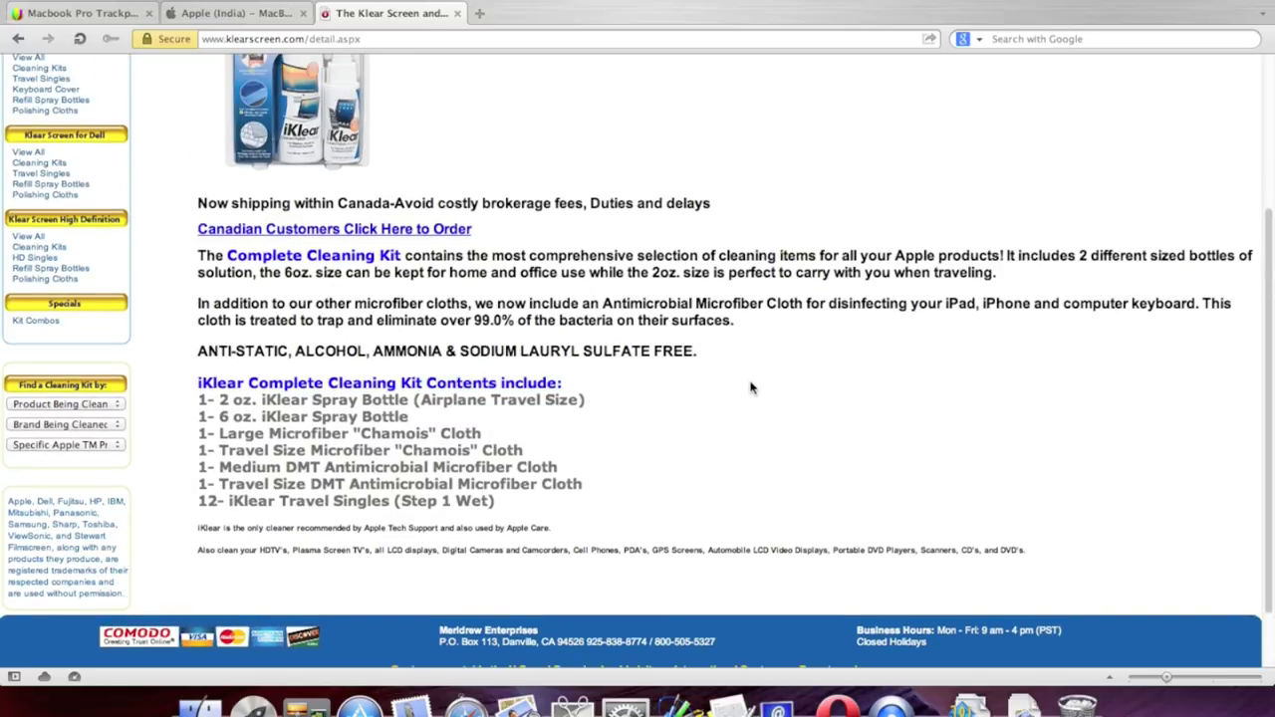
{"action": "scroll", "coordinate": [752, 369], "scroll_direction": "up", "scroll_amount": 3}
{"action": "scroll", "coordinate": [757, 339], "scroll_direction": "up", "scroll_amount": 5}
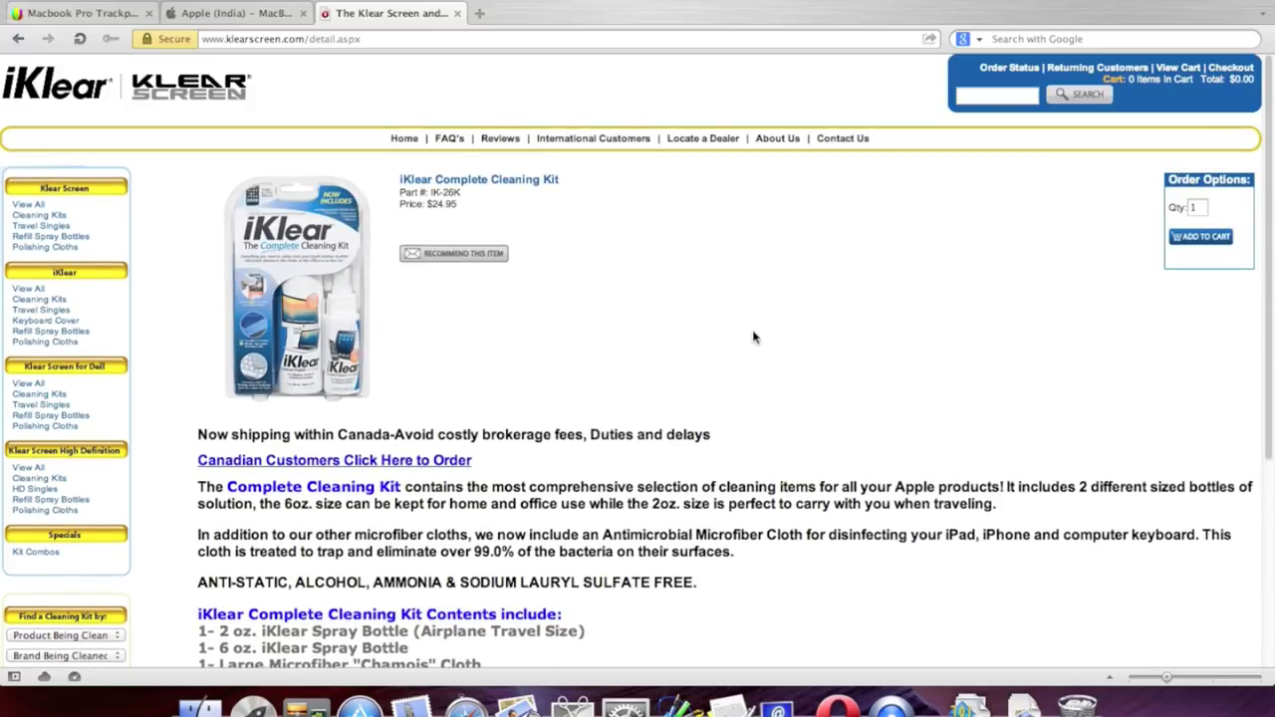
{"action": "left_click", "coordinate": [457, 13]}
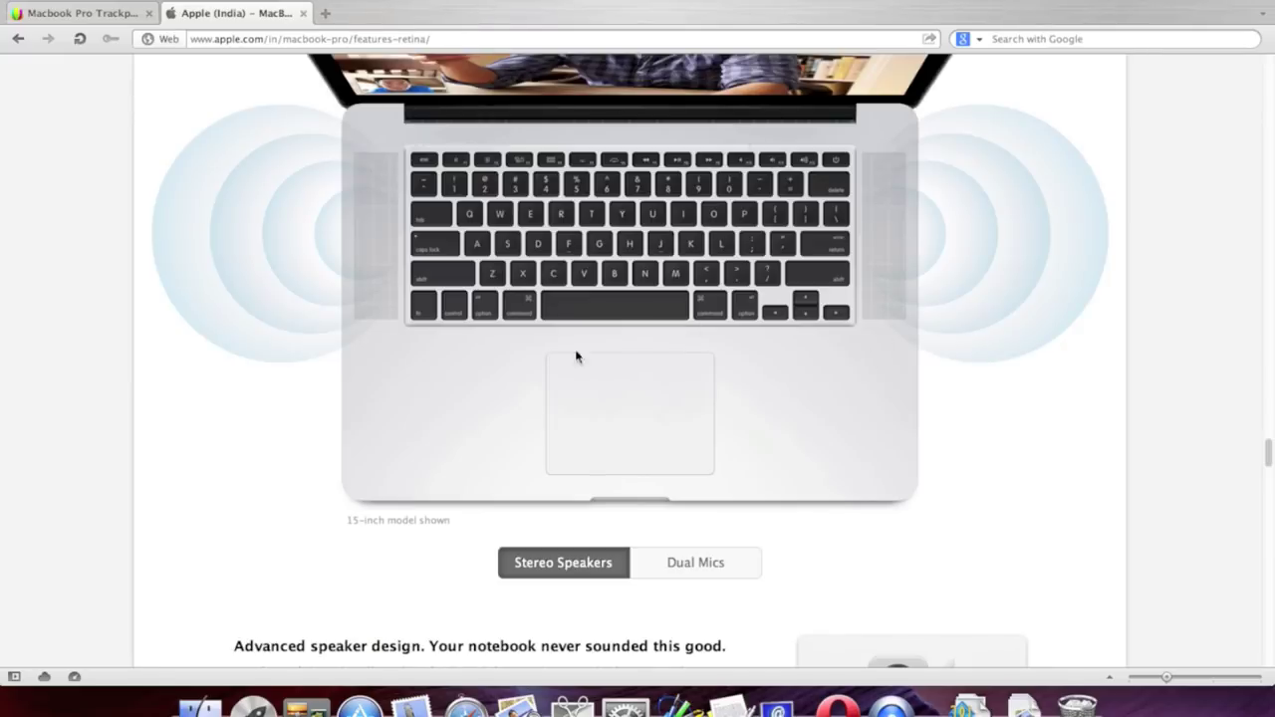
{"action": "scroll", "coordinate": [406, 303], "scroll_direction": "up", "scroll_amount": 1}
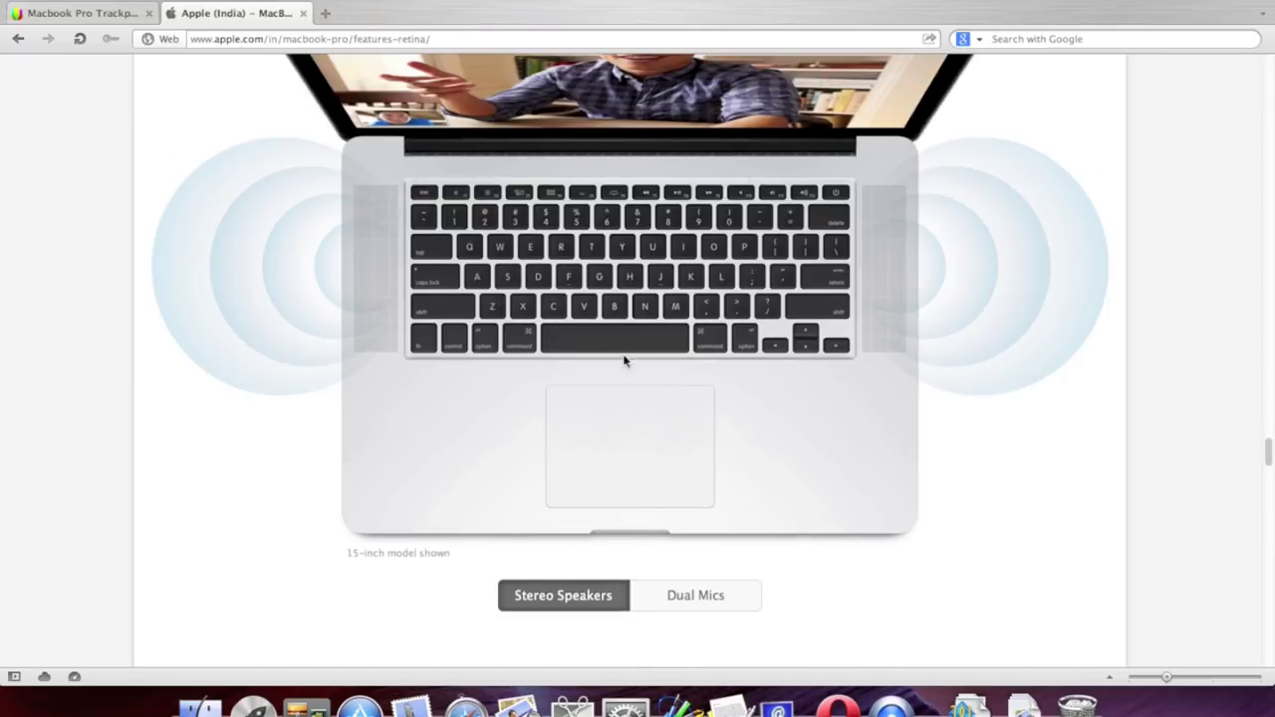
{"action": "scroll", "coordinate": [886, 206], "scroll_direction": "down", "scroll_amount": 1}
{"action": "scroll", "coordinate": [887, 206], "scroll_direction": "up", "scroll_amount": 5}
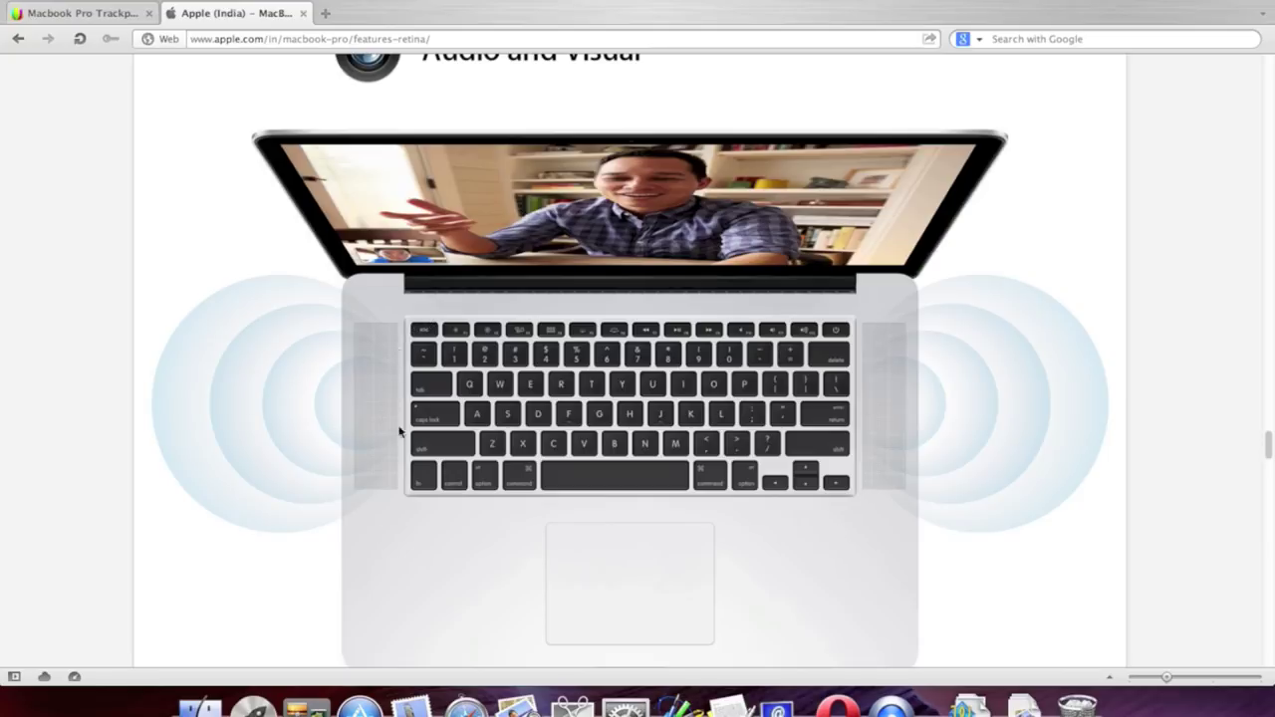
{"action": "scroll", "coordinate": [842, 533], "scroll_direction": "up", "scroll_amount": 2}
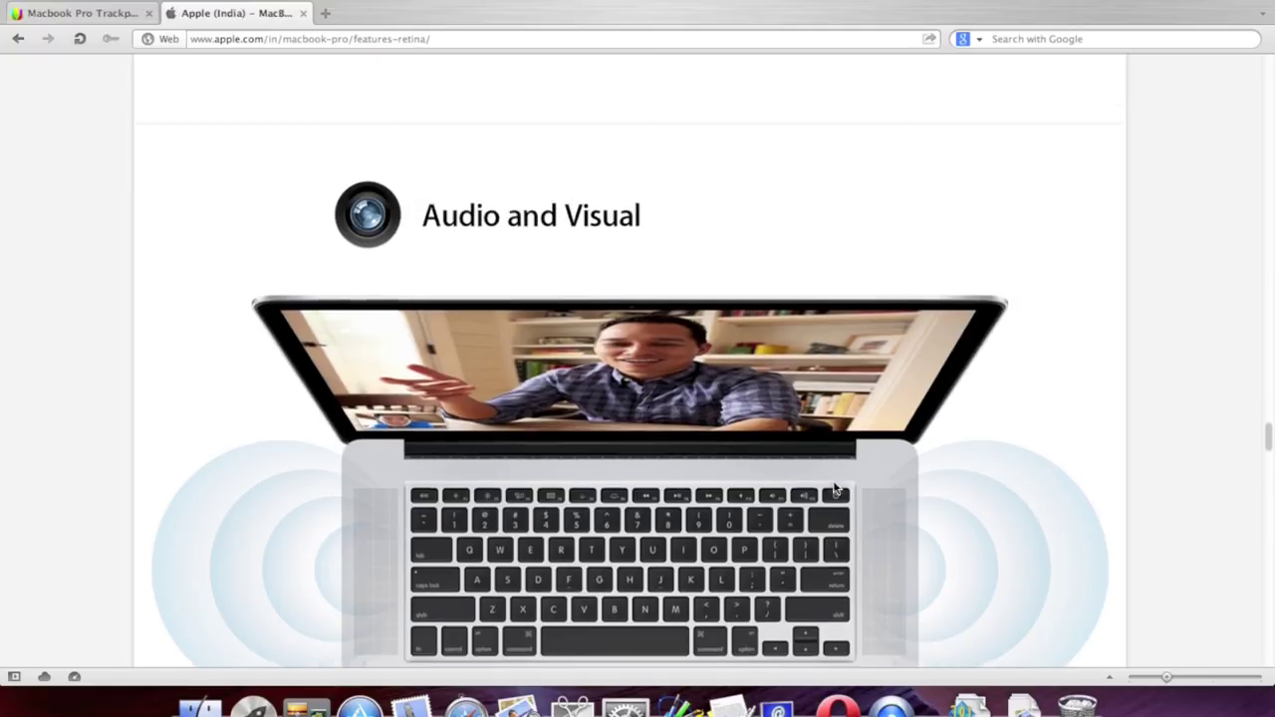
{"action": "scroll", "coordinate": [837, 488], "scroll_direction": "down", "scroll_amount": 3}
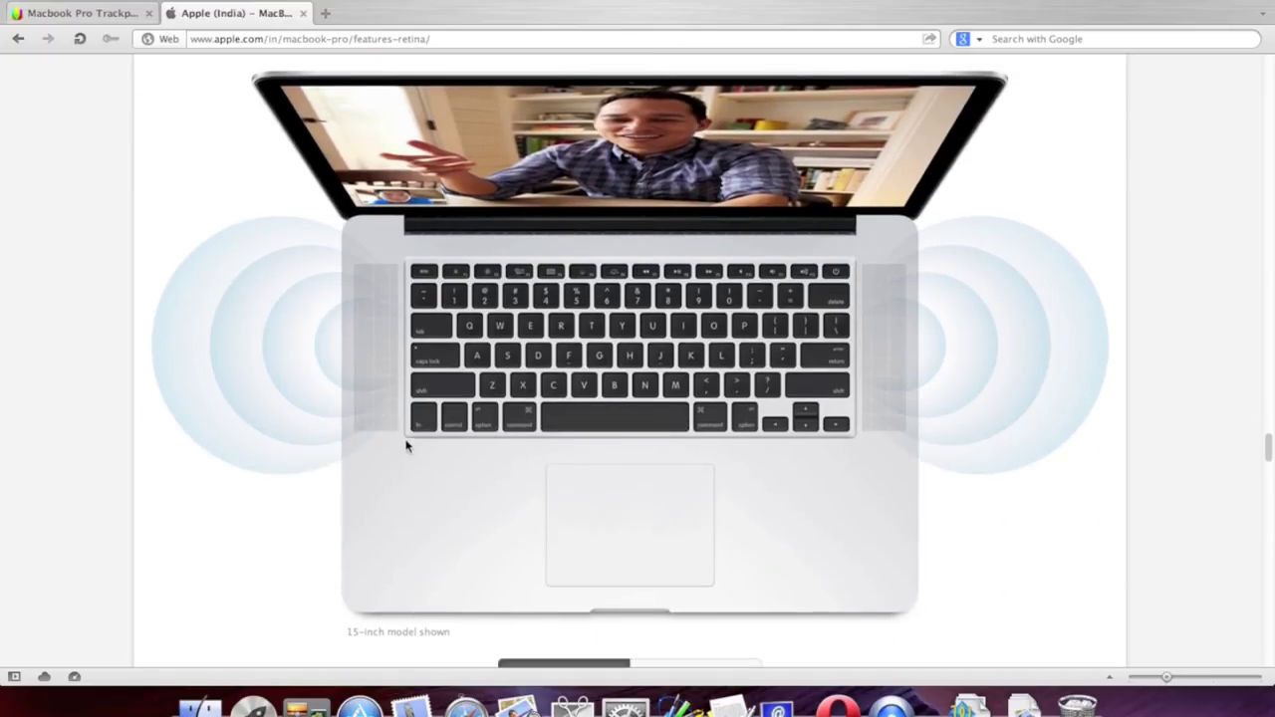
{"action": "scroll", "coordinate": [478, 471], "scroll_direction": "up", "scroll_amount": 2}
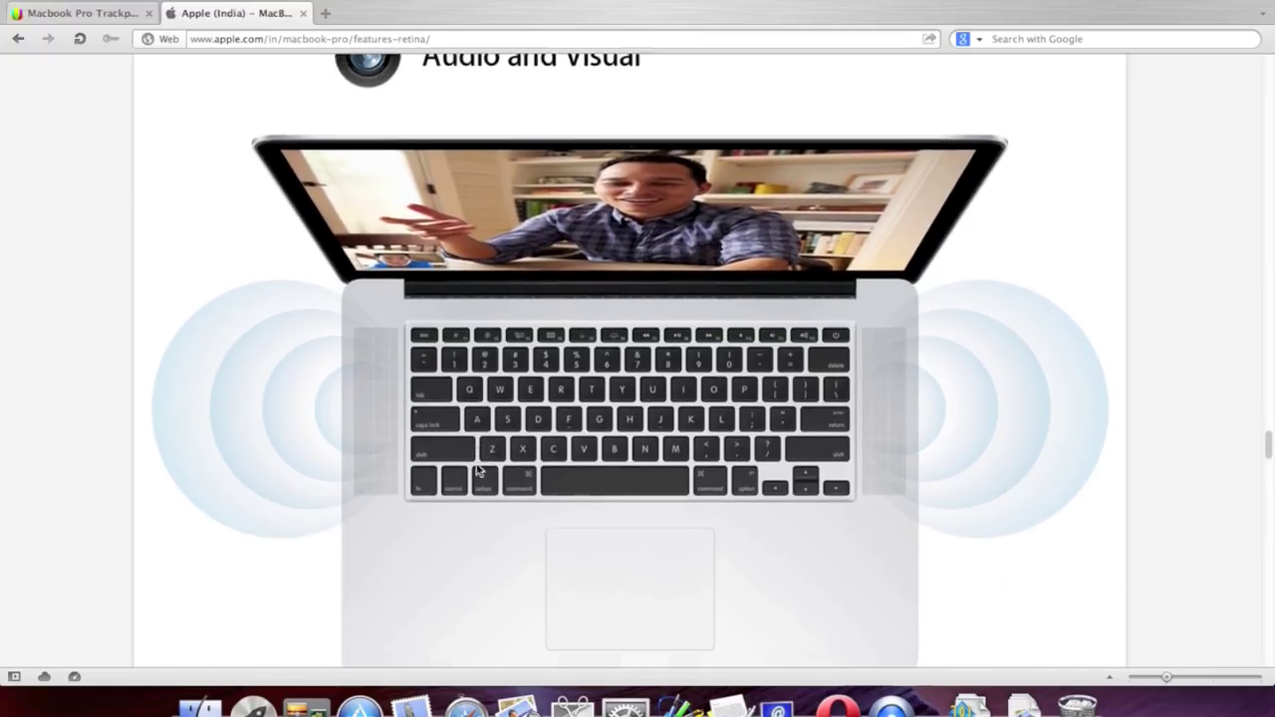
{"action": "scroll", "coordinate": [477, 472], "scroll_direction": "down", "scroll_amount": 4}
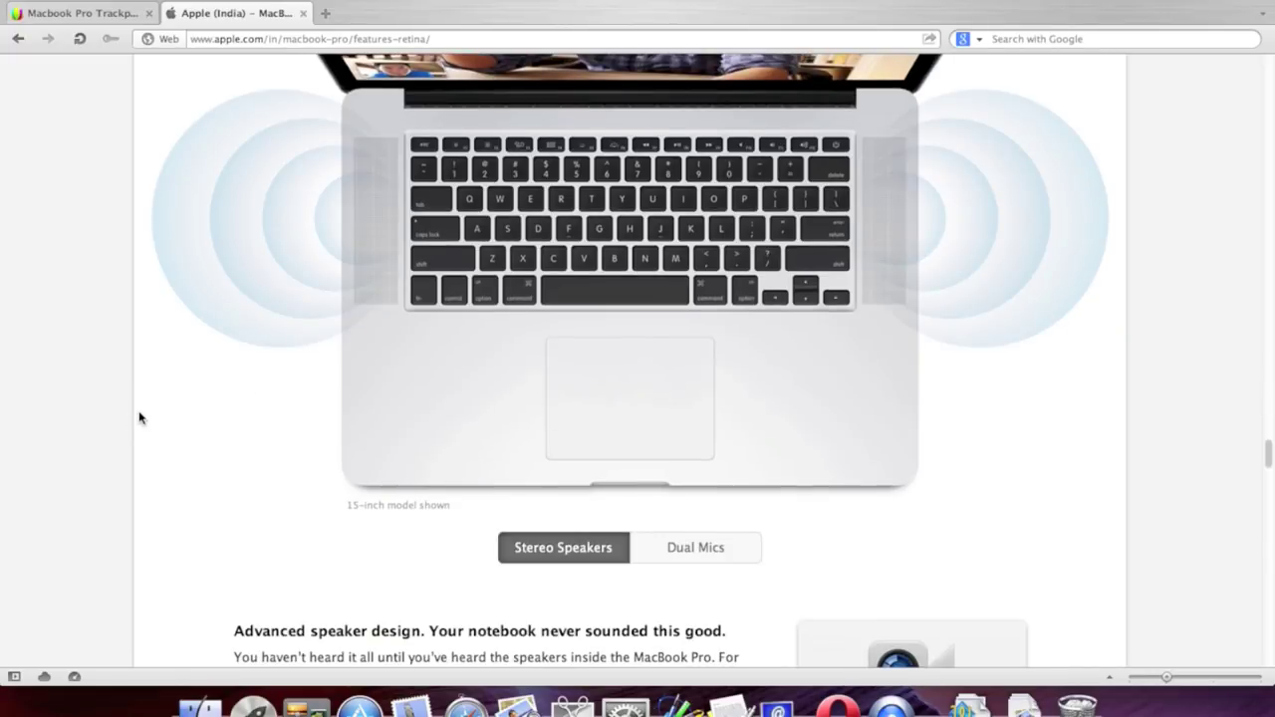
{"action": "scroll", "coordinate": [460, 398], "scroll_direction": "down", "scroll_amount": 3}
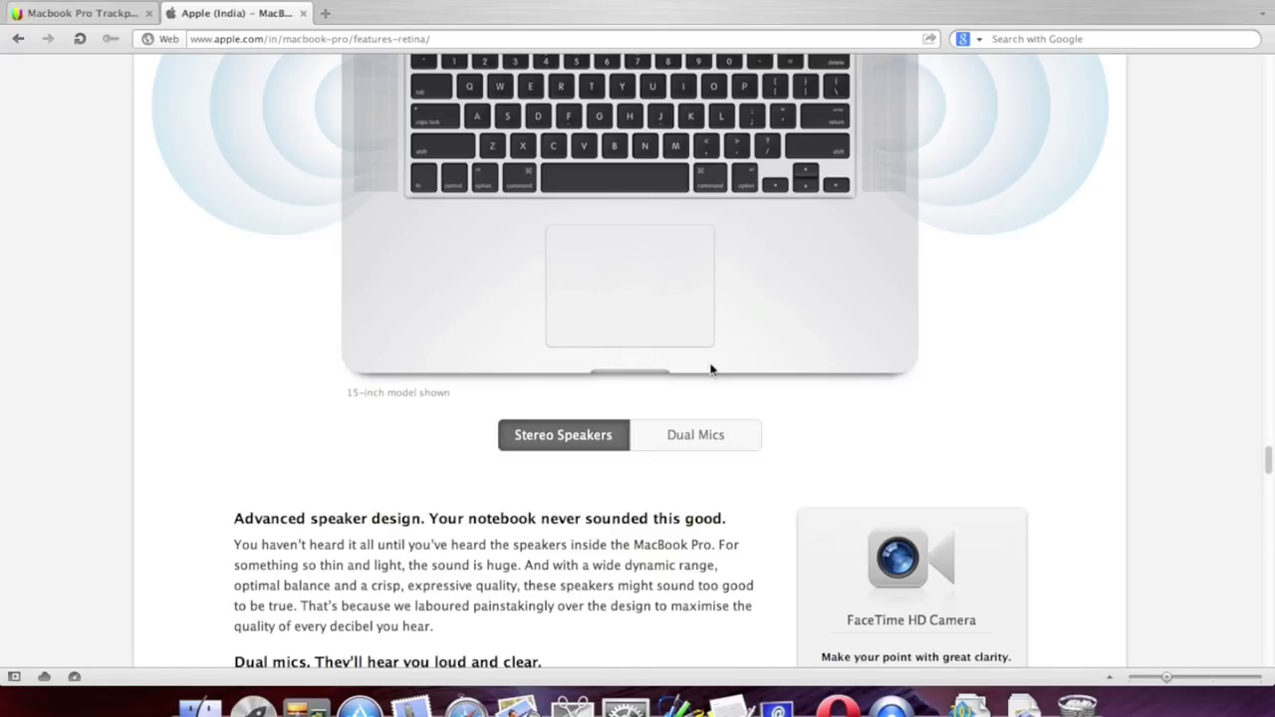
{"action": "scroll", "coordinate": [508, 258], "scroll_direction": "down", "scroll_amount": 1}
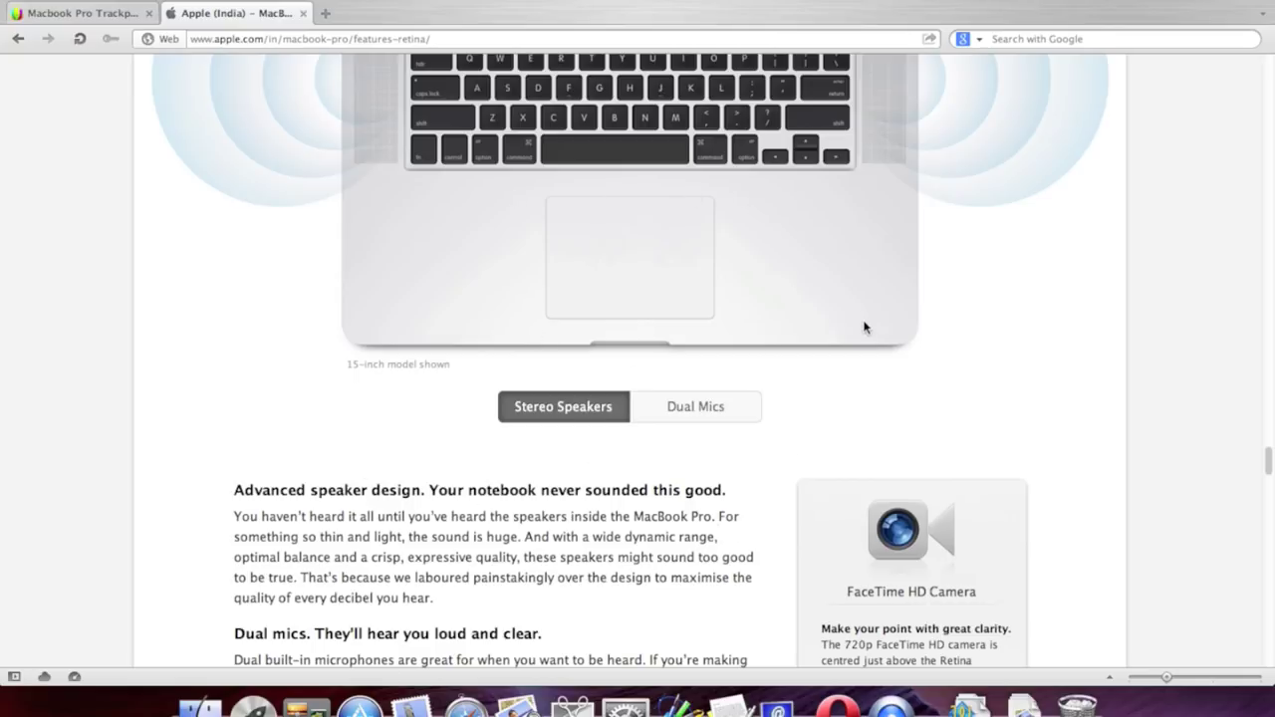
{"action": "scroll", "coordinate": [864, 326], "scroll_direction": "down", "scroll_amount": 3}
{"action": "scroll", "coordinate": [865, 327], "scroll_direction": "up", "scroll_amount": 8}
{"action": "scroll", "coordinate": [865, 327], "scroll_direction": "up", "scroll_amount": 3}
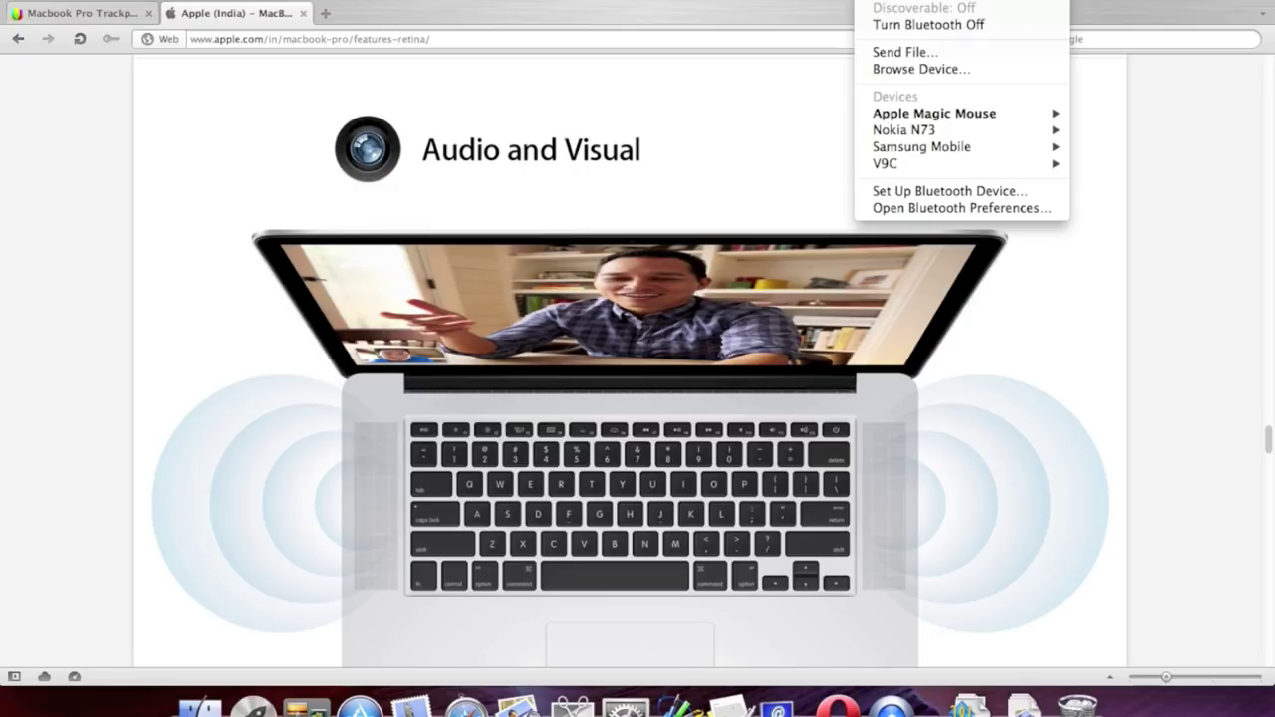
Step: Check the Bluetooth device options, adjust screen brightness, and open System Preferences from the Dock
{"action": "key", "text": "Escape"}
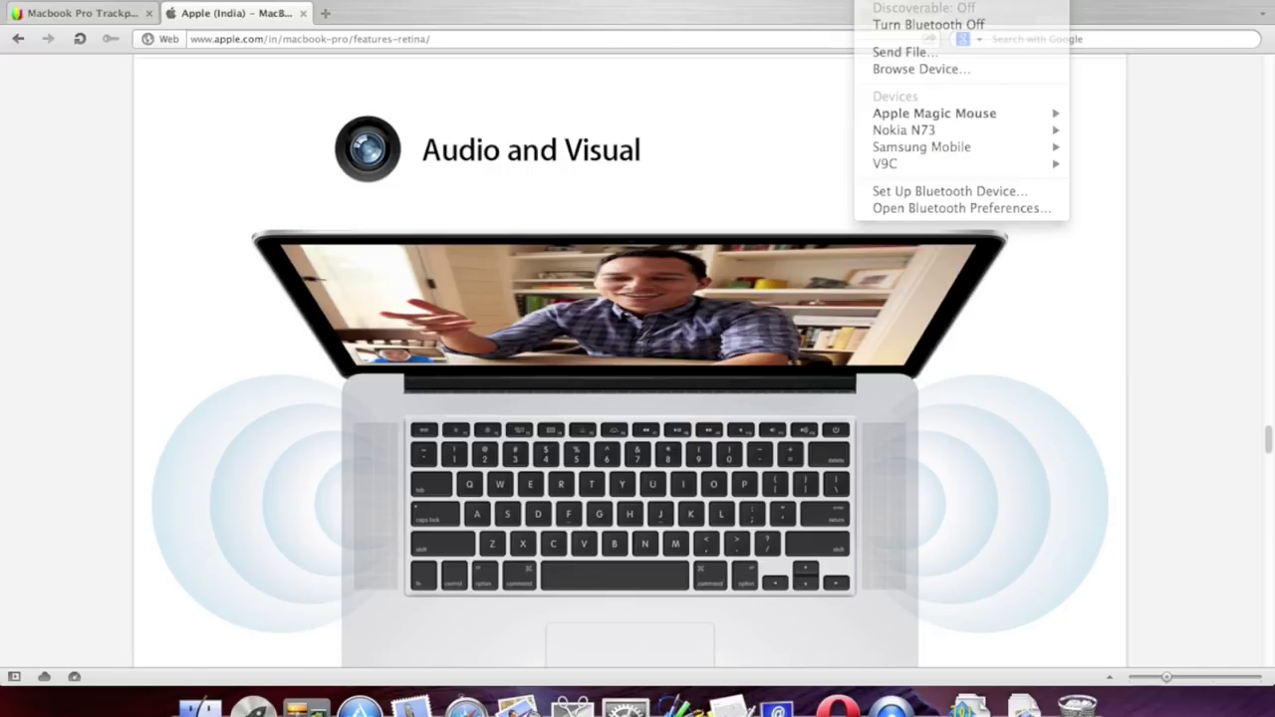
{"action": "left_click", "coordinate": [862, 2]}
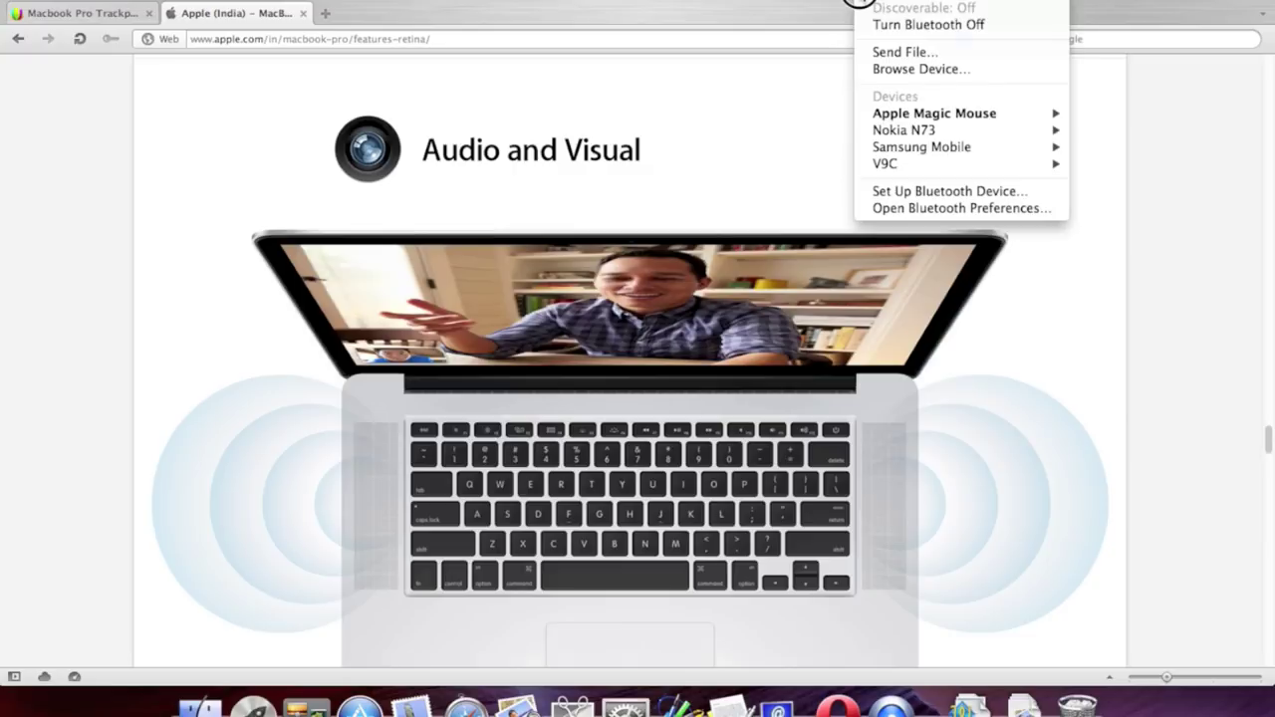
{"action": "left_click", "coordinate": [862, 2]}
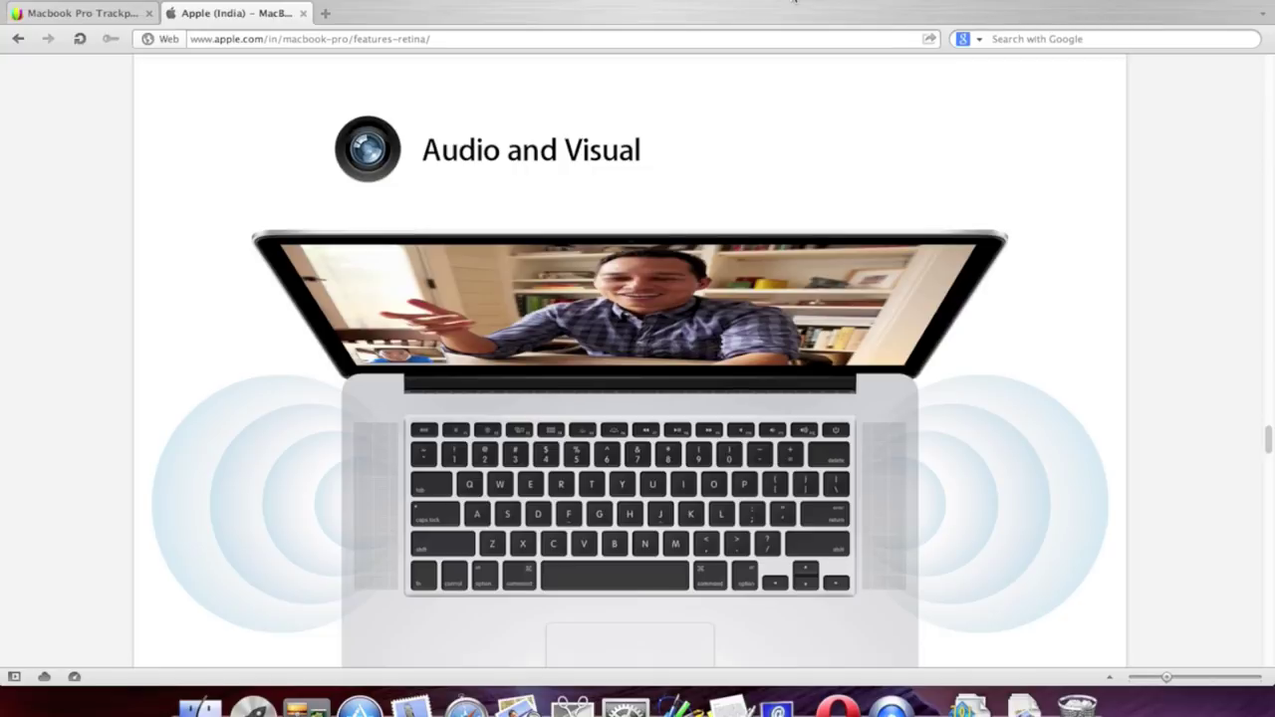
{"action": "key", "text": "F2"}
{"action": "scroll", "coordinate": [817, 134], "scroll_direction": "up", "scroll_amount": 4}
{"action": "scroll", "coordinate": [820, 132], "scroll_direction": "down", "scroll_amount": 4}
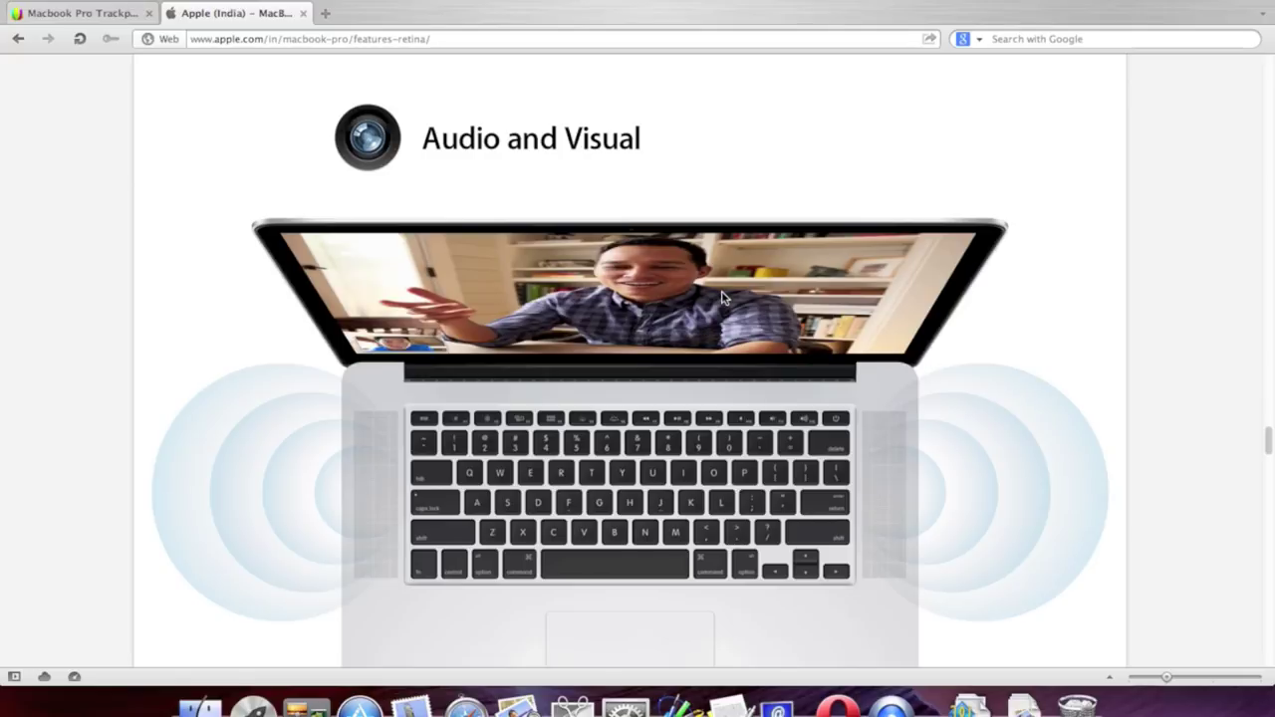
{"action": "left_click", "coordinate": [625, 705]}
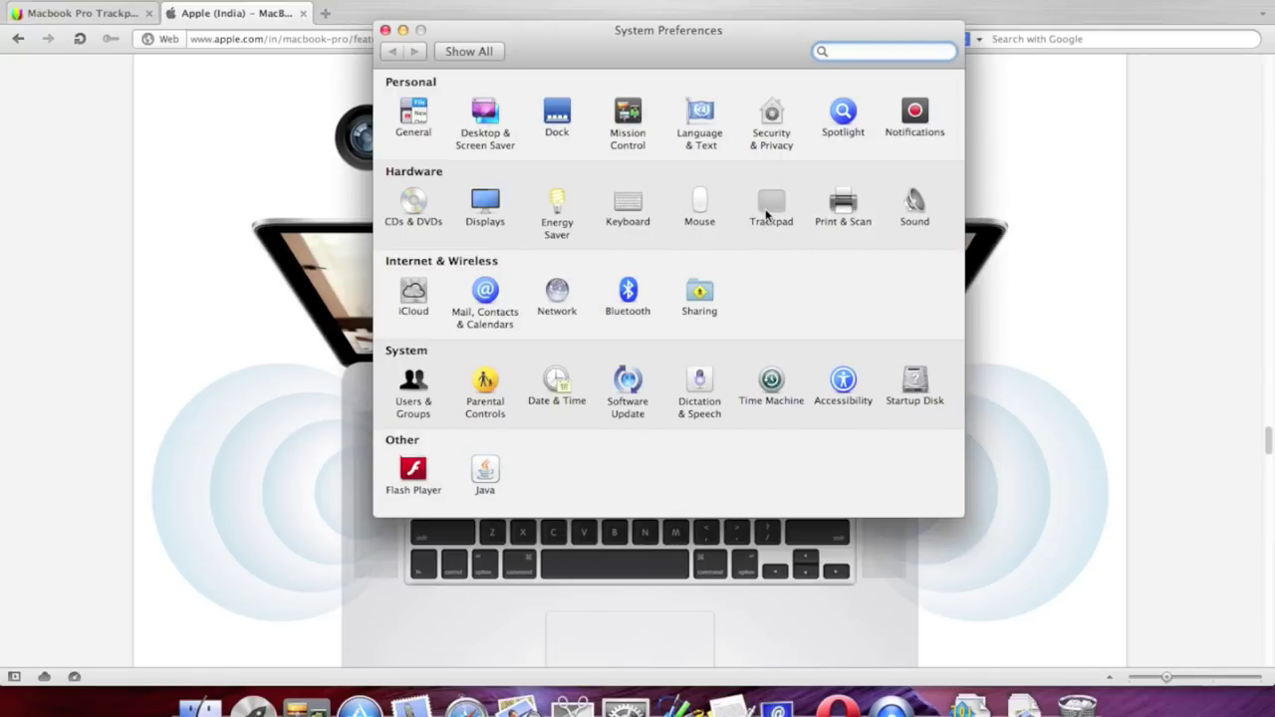
Step: Open the Trackpad pane to review its gestures, then return to the MacBook Pro page
{"action": "left_click", "coordinate": [767, 212]}
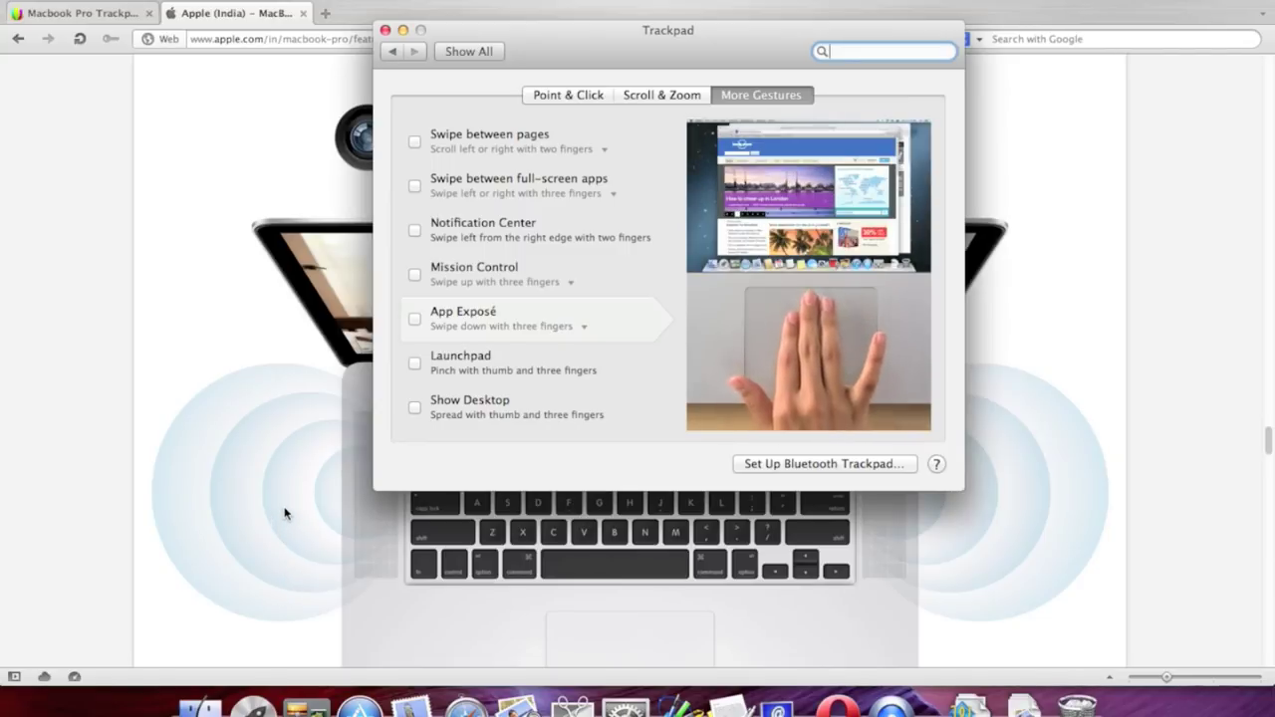
{"action": "left_click", "coordinate": [285, 426]}
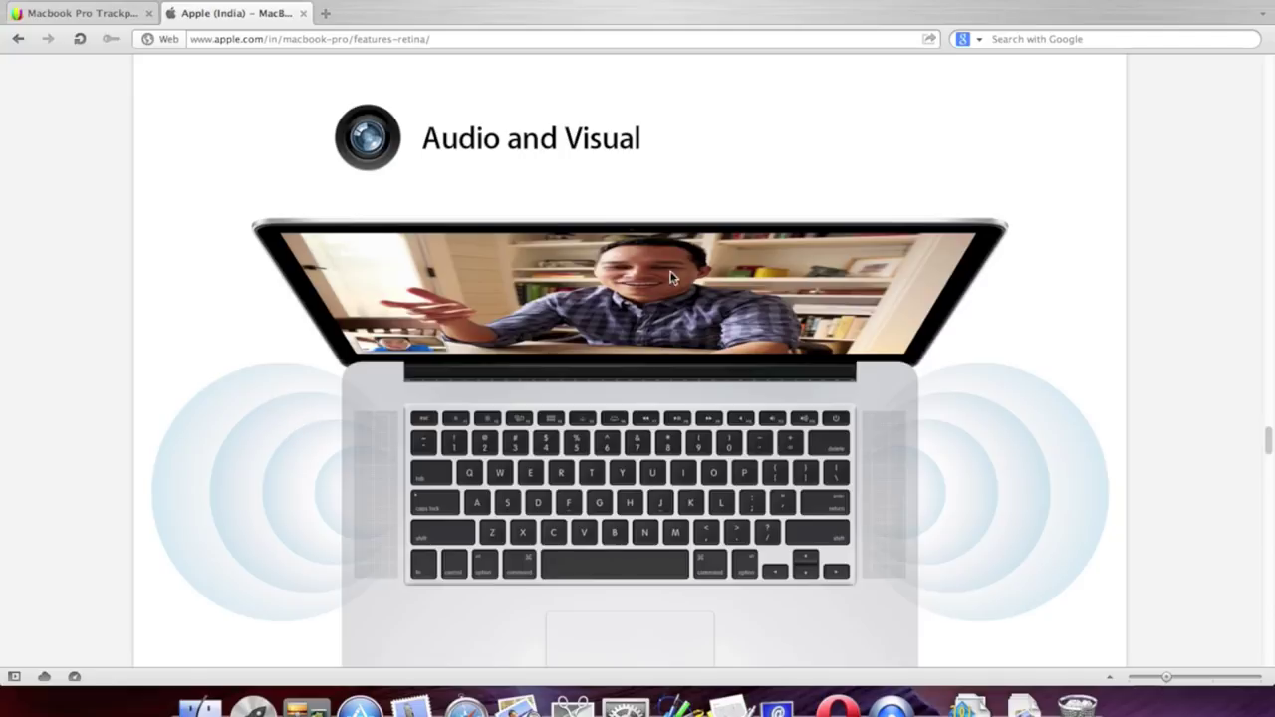
{"action": "scroll", "coordinate": [727, 450], "scroll_direction": "down", "scroll_amount": 5}
{"action": "scroll", "coordinate": [727, 450], "scroll_direction": "down", "scroll_amount": 5}
{"action": "scroll", "coordinate": [727, 451], "scroll_direction": "up", "scroll_amount": 5}
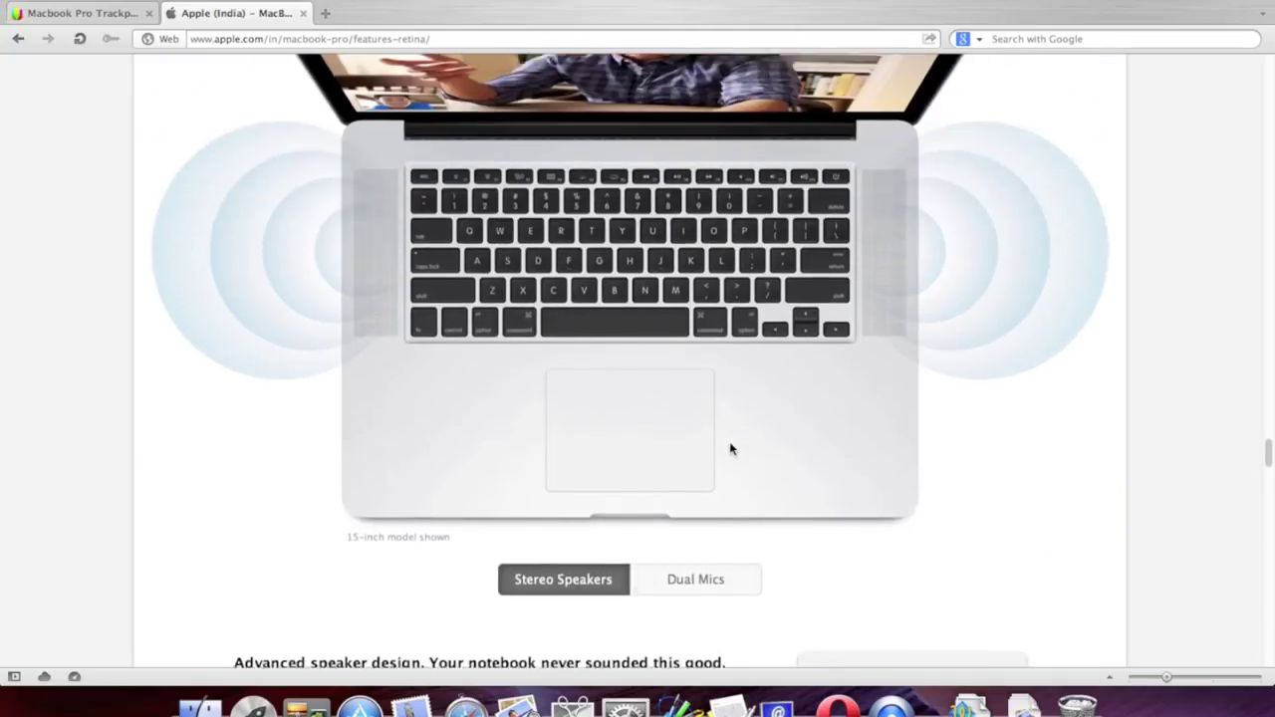
{"action": "scroll", "coordinate": [727, 451], "scroll_direction": "up", "scroll_amount": 2}
{"action": "scroll", "coordinate": [1043, 217], "scroll_direction": "up", "scroll_amount": 10}
{"action": "scroll", "coordinate": [1043, 218], "scroll_direction": "up", "scroll_amount": 2}
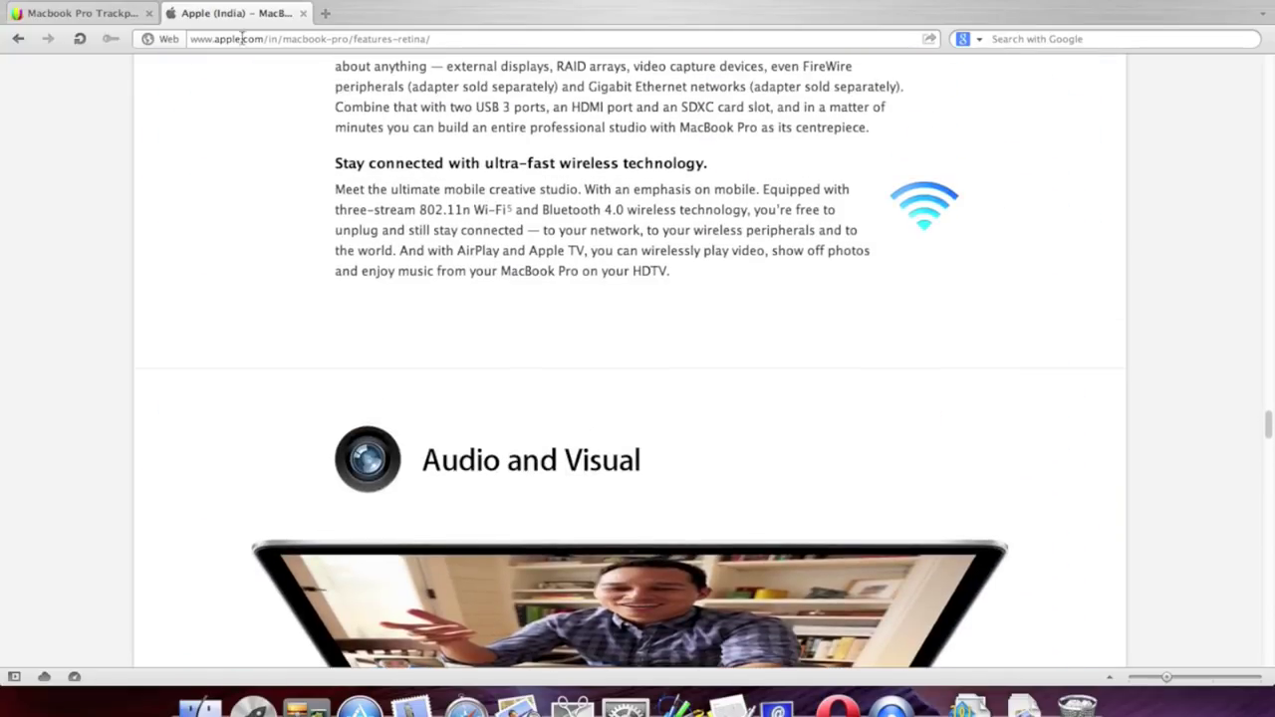
Step: Close the Apple (India) MacBook Pro tab
{"action": "left_click", "coordinate": [304, 14]}
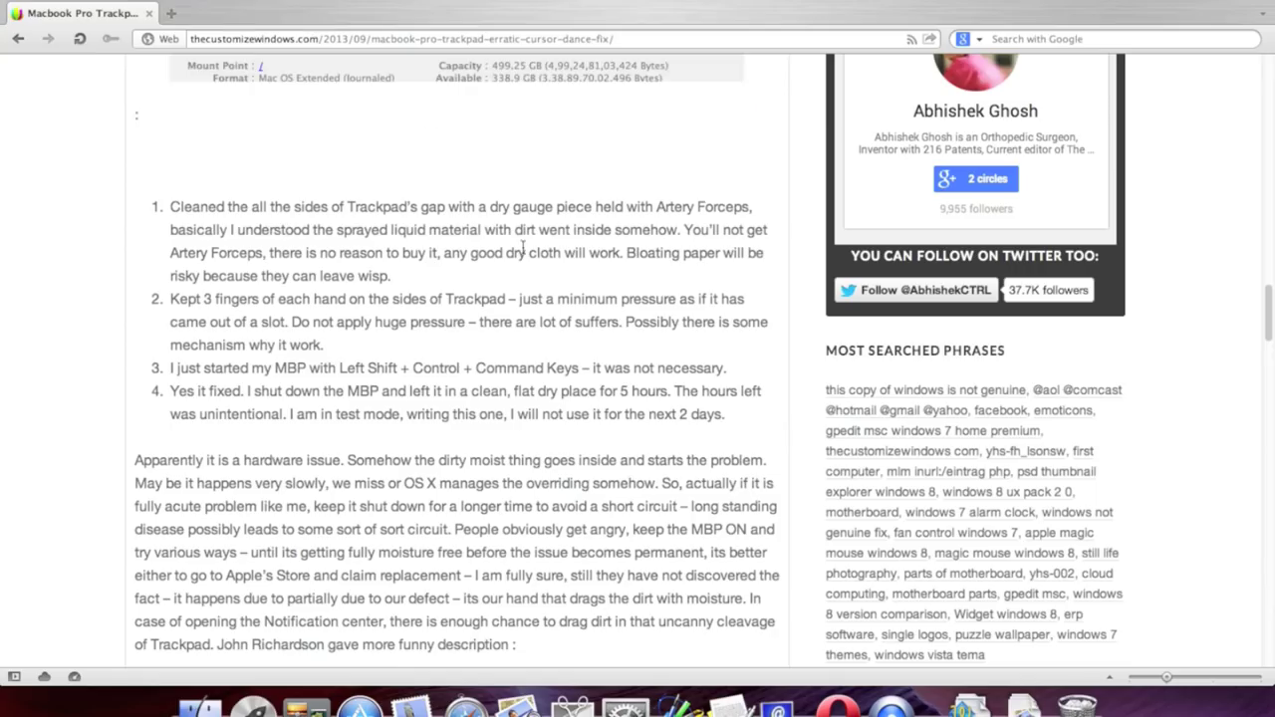
{"action": "scroll", "coordinate": [555, 291], "scroll_direction": "up", "scroll_amount": 1}
{"action": "scroll", "coordinate": [555, 291], "scroll_direction": "down", "scroll_amount": 3}
{"action": "scroll", "coordinate": [555, 291], "scroll_direction": "down", "scroll_amount": 3}
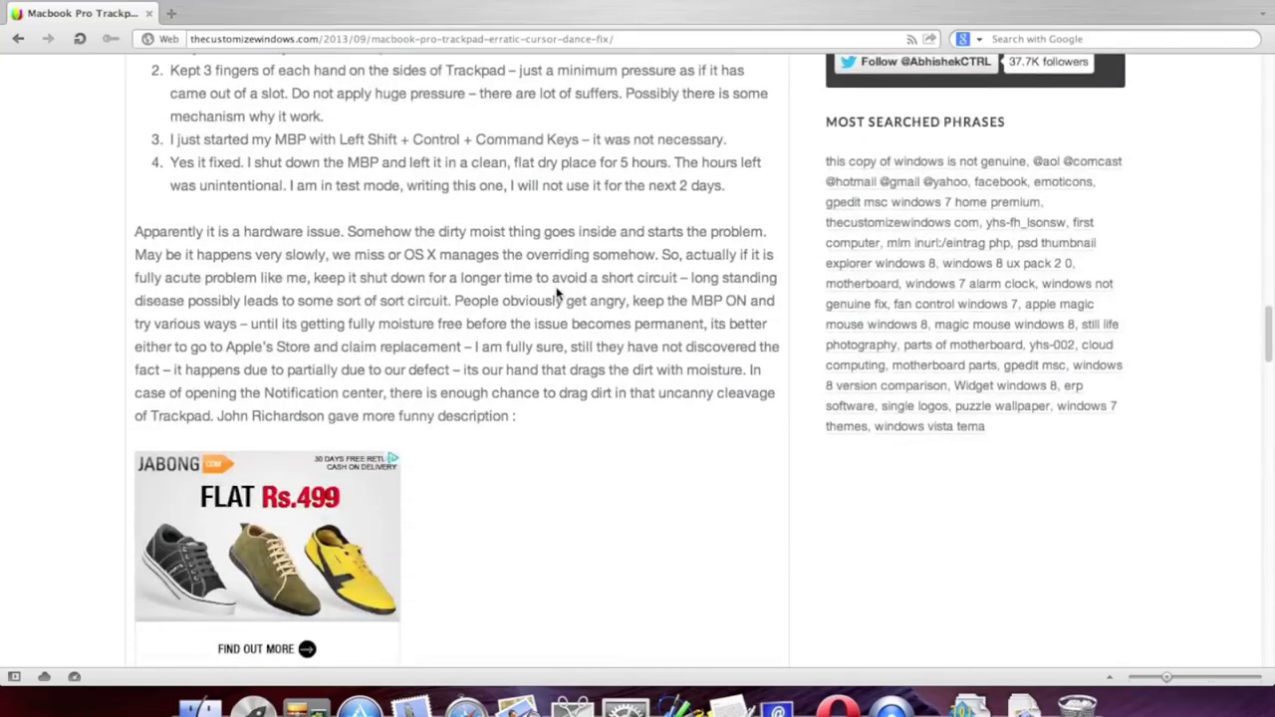
Step: Reopen Trackpad settings and enable all More Gestures, from Swipe between pages to Show Desktop
{"action": "left_click", "coordinate": [586, 697]}
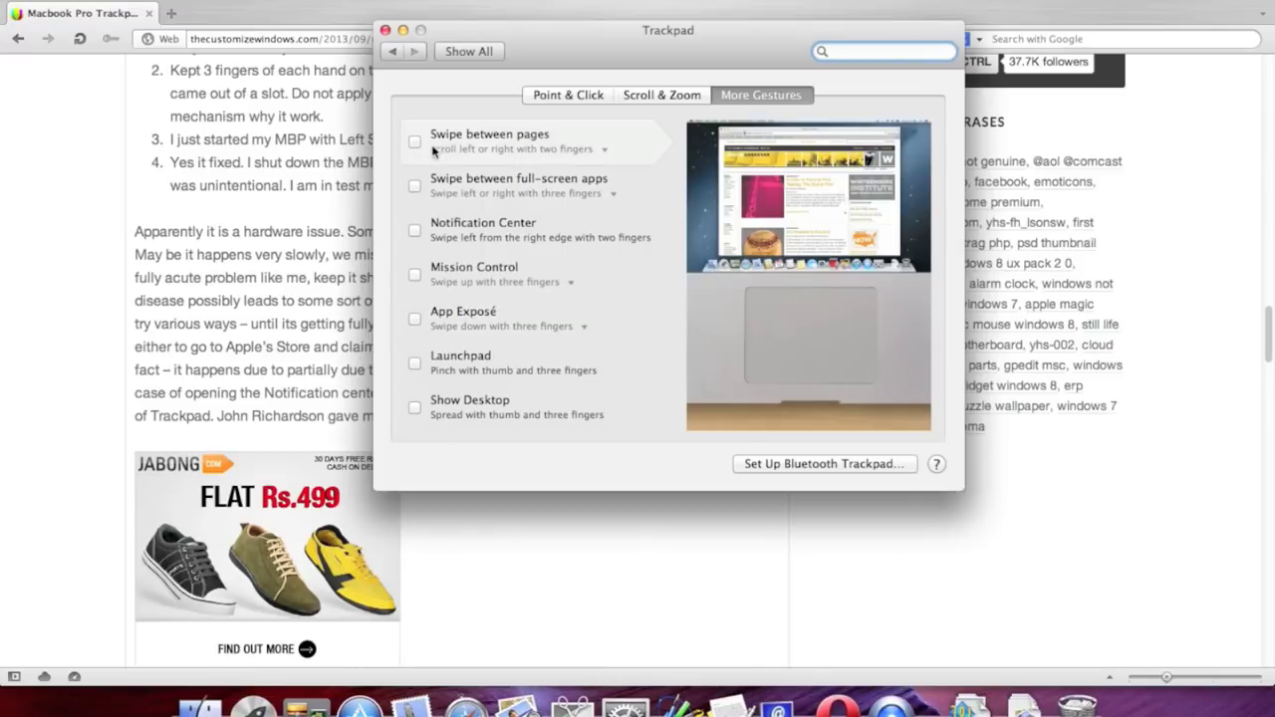
{"action": "left_click", "coordinate": [414, 141]}
{"action": "left_click", "coordinate": [414, 186]}
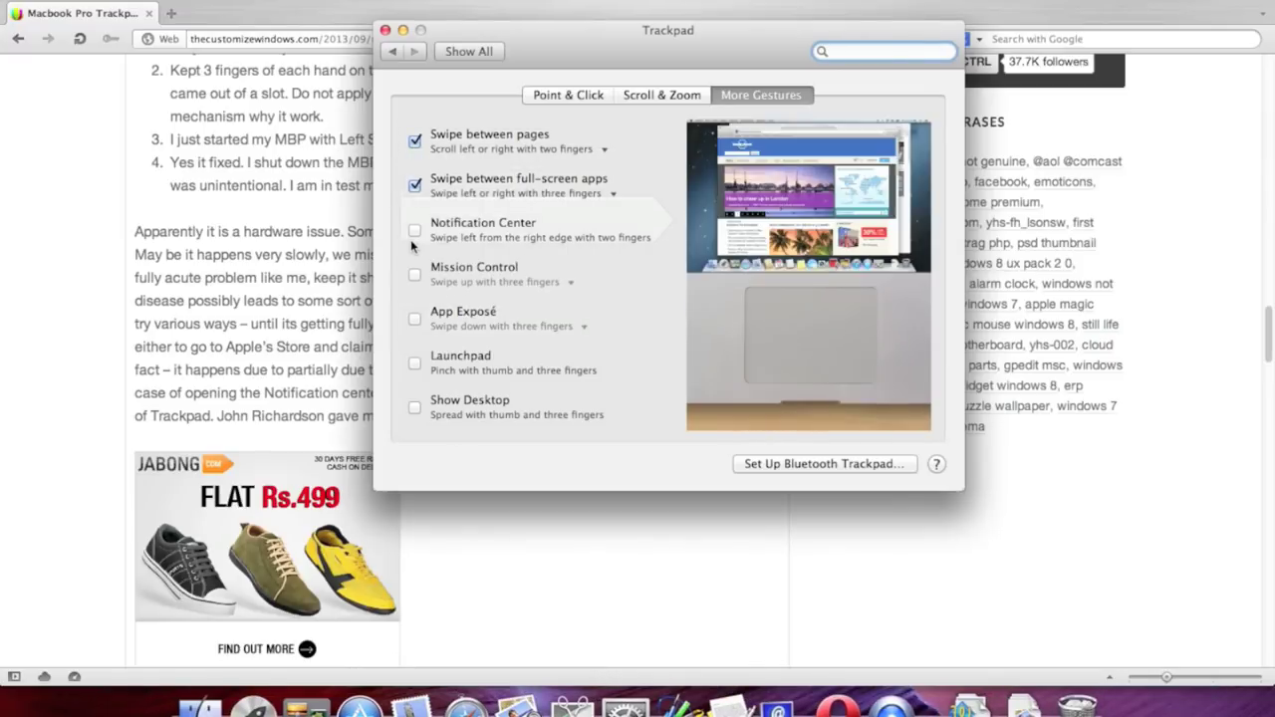
{"action": "left_click", "coordinate": [415, 230]}
{"action": "left_click", "coordinate": [414, 275]}
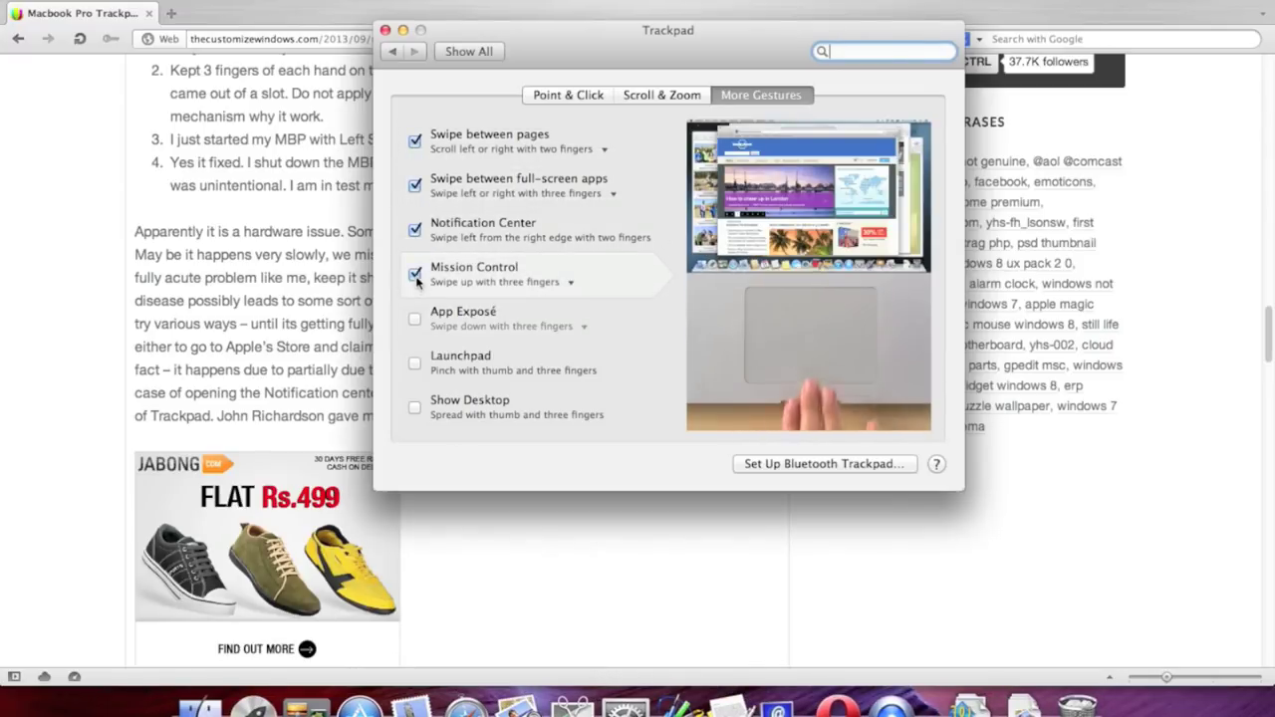
{"action": "left_click", "coordinate": [415, 319]}
{"action": "left_click", "coordinate": [414, 363]}
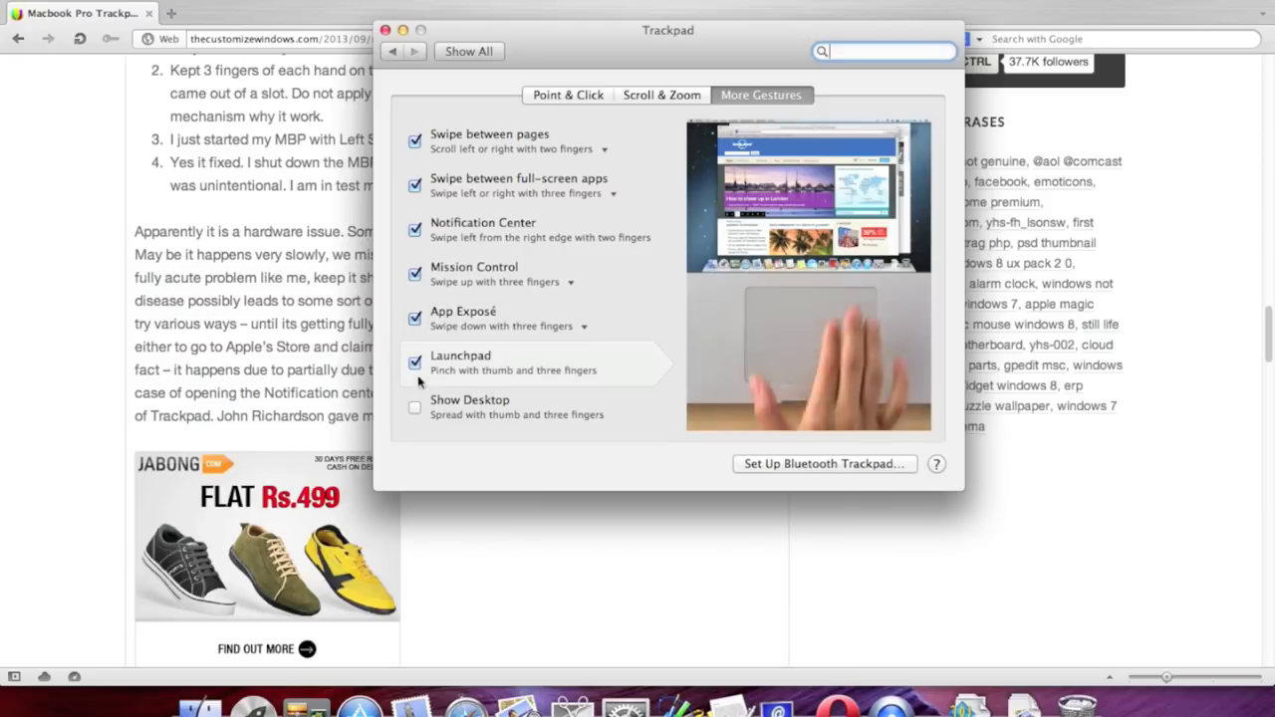
{"action": "left_click", "coordinate": [414, 408]}
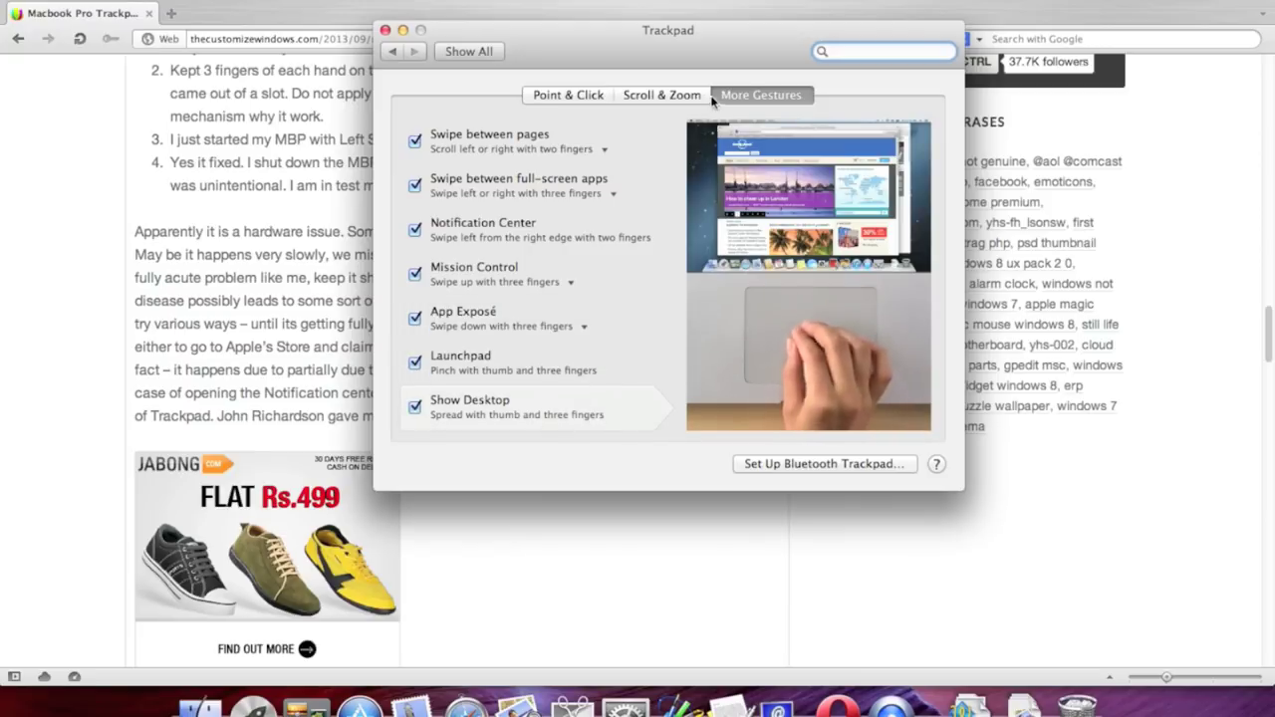
Step: Under Scroll & Zoom, enable Zoom in or out, Smart zoom and Rotate
{"action": "left_click", "coordinate": [662, 94]}
{"action": "left_click", "coordinate": [414, 187]}
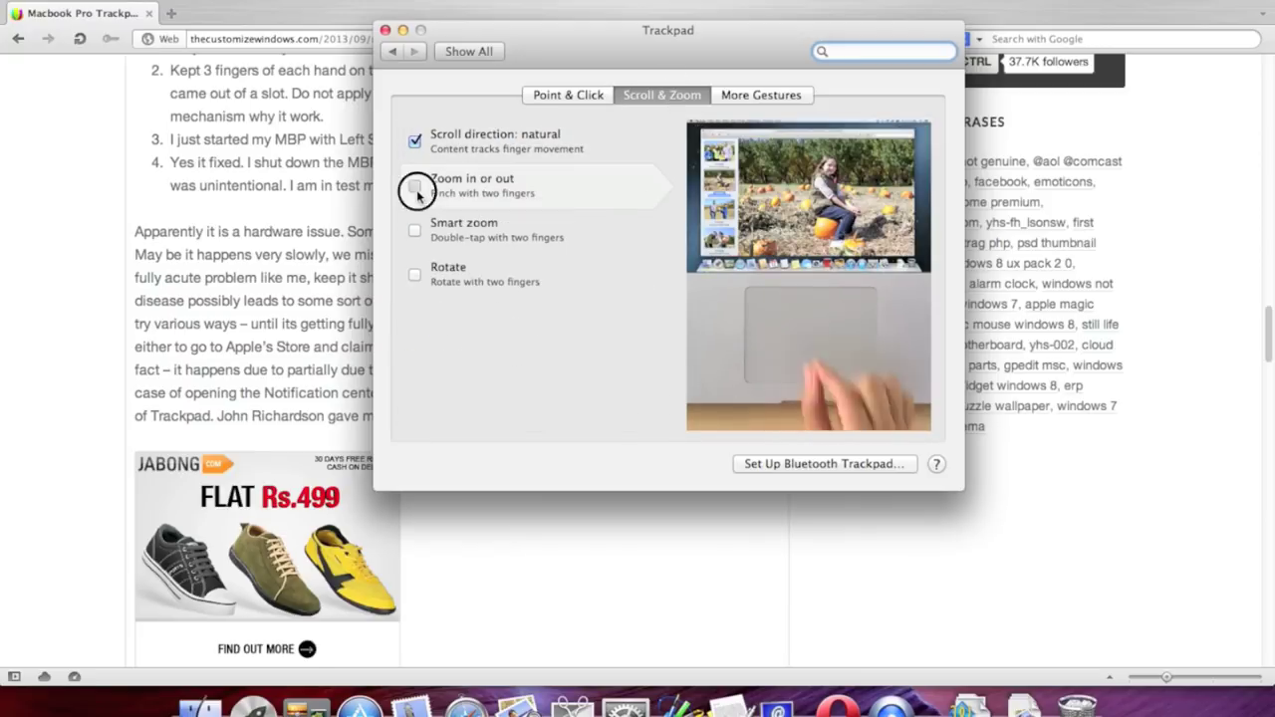
{"action": "left_click", "coordinate": [415, 230]}
{"action": "left_click", "coordinate": [414, 274]}
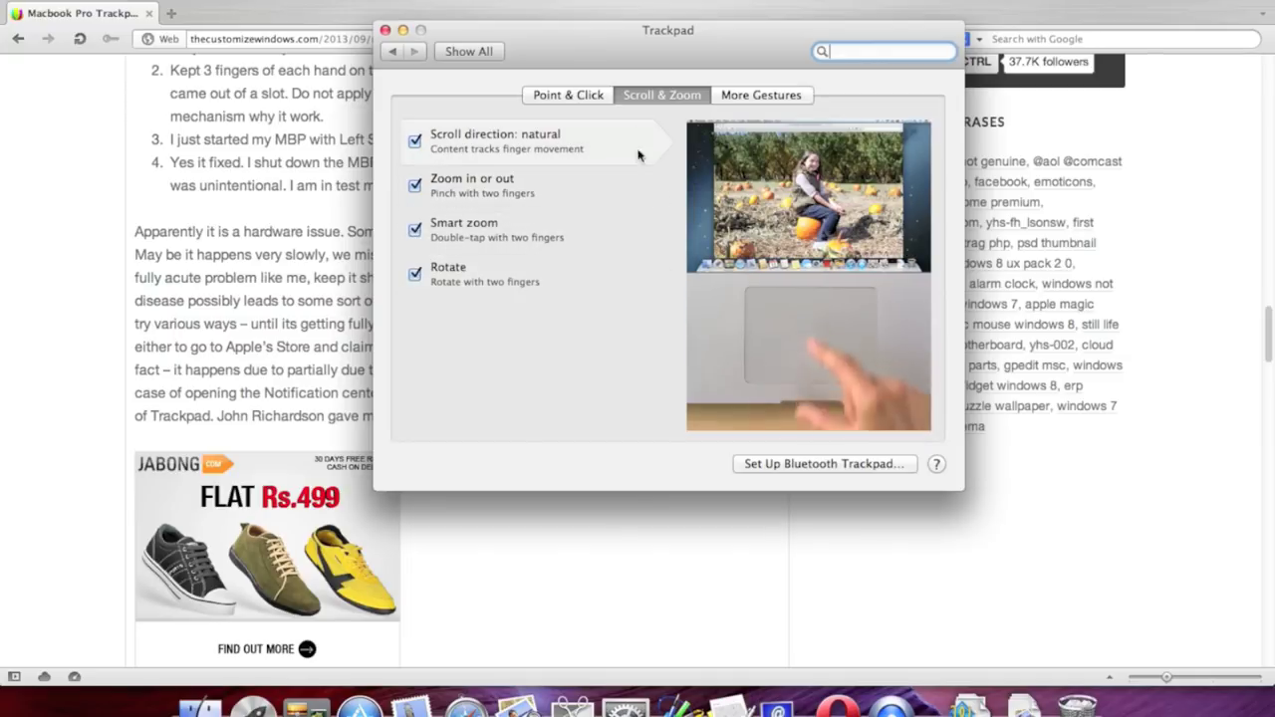
Step: Turn on the Point & Click gestures, raise Tracking Speed from Slow to Fast, and show all panes
{"action": "left_click", "coordinate": [568, 94]}
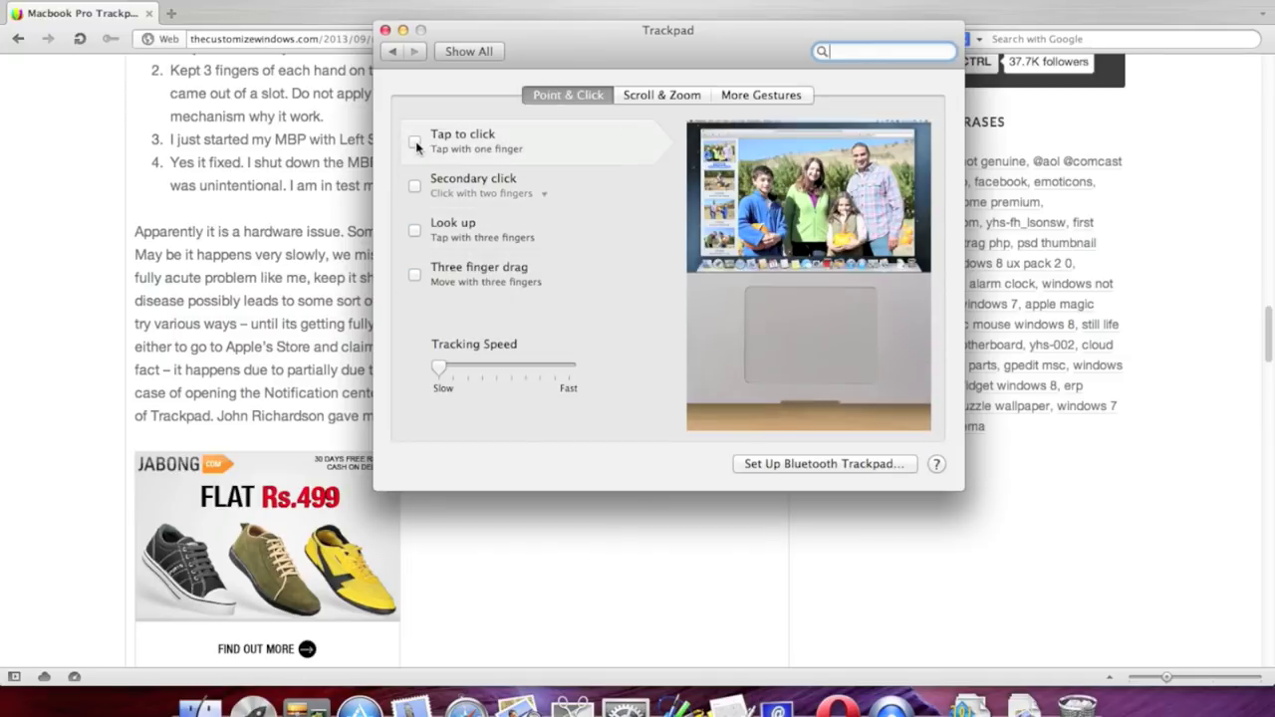
{"action": "left_click", "coordinate": [416, 183]}
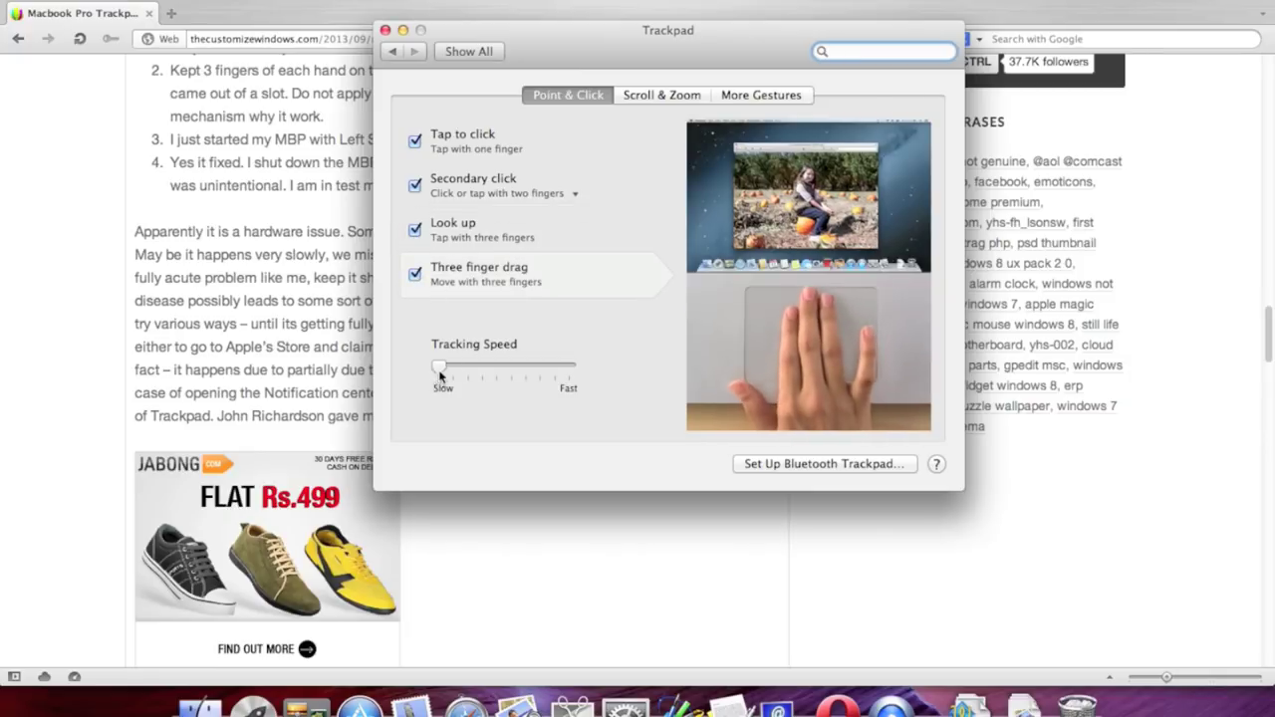
{"action": "left_click_drag", "start_coordinate": [440, 369], "coordinate": [572, 370]}
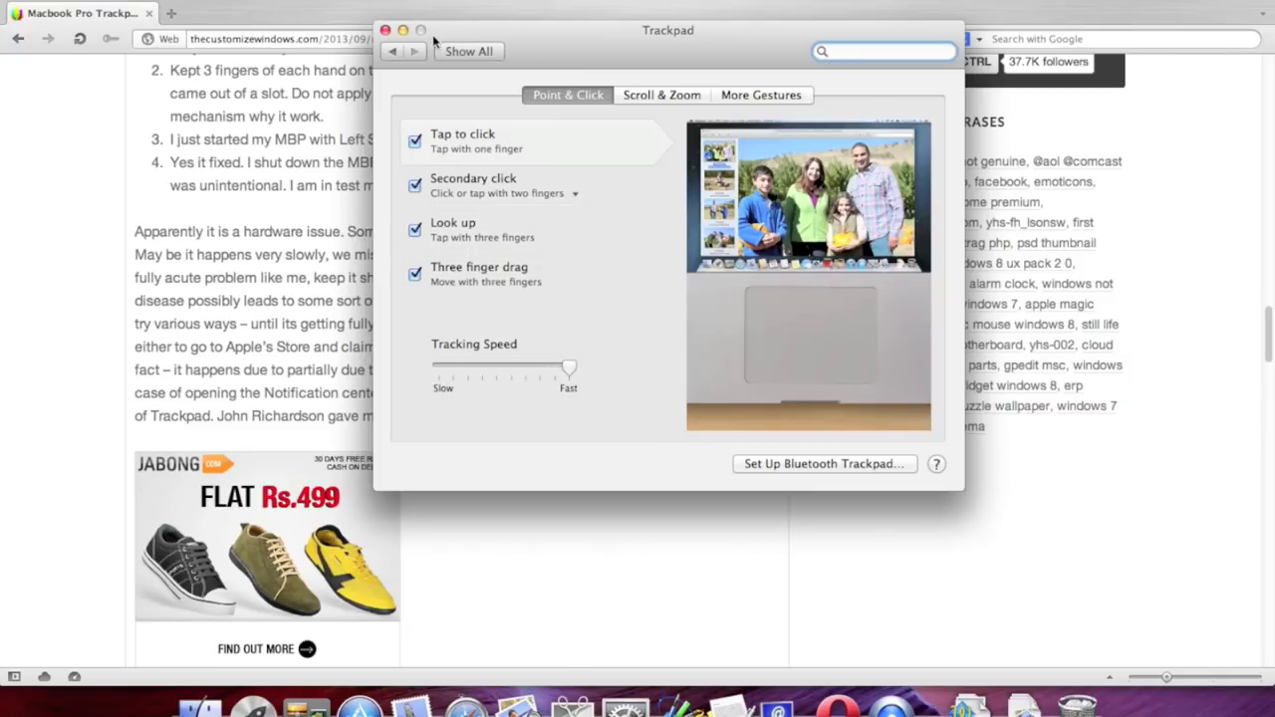
{"action": "left_click", "coordinate": [469, 52]}
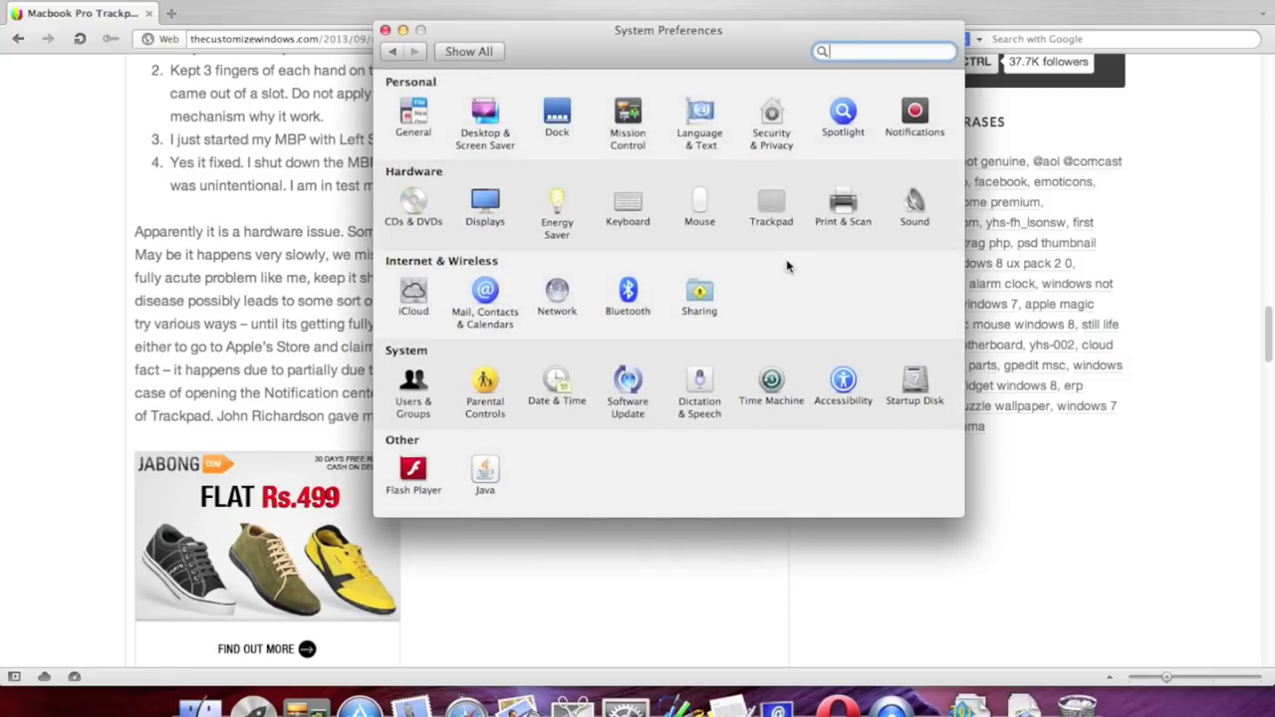